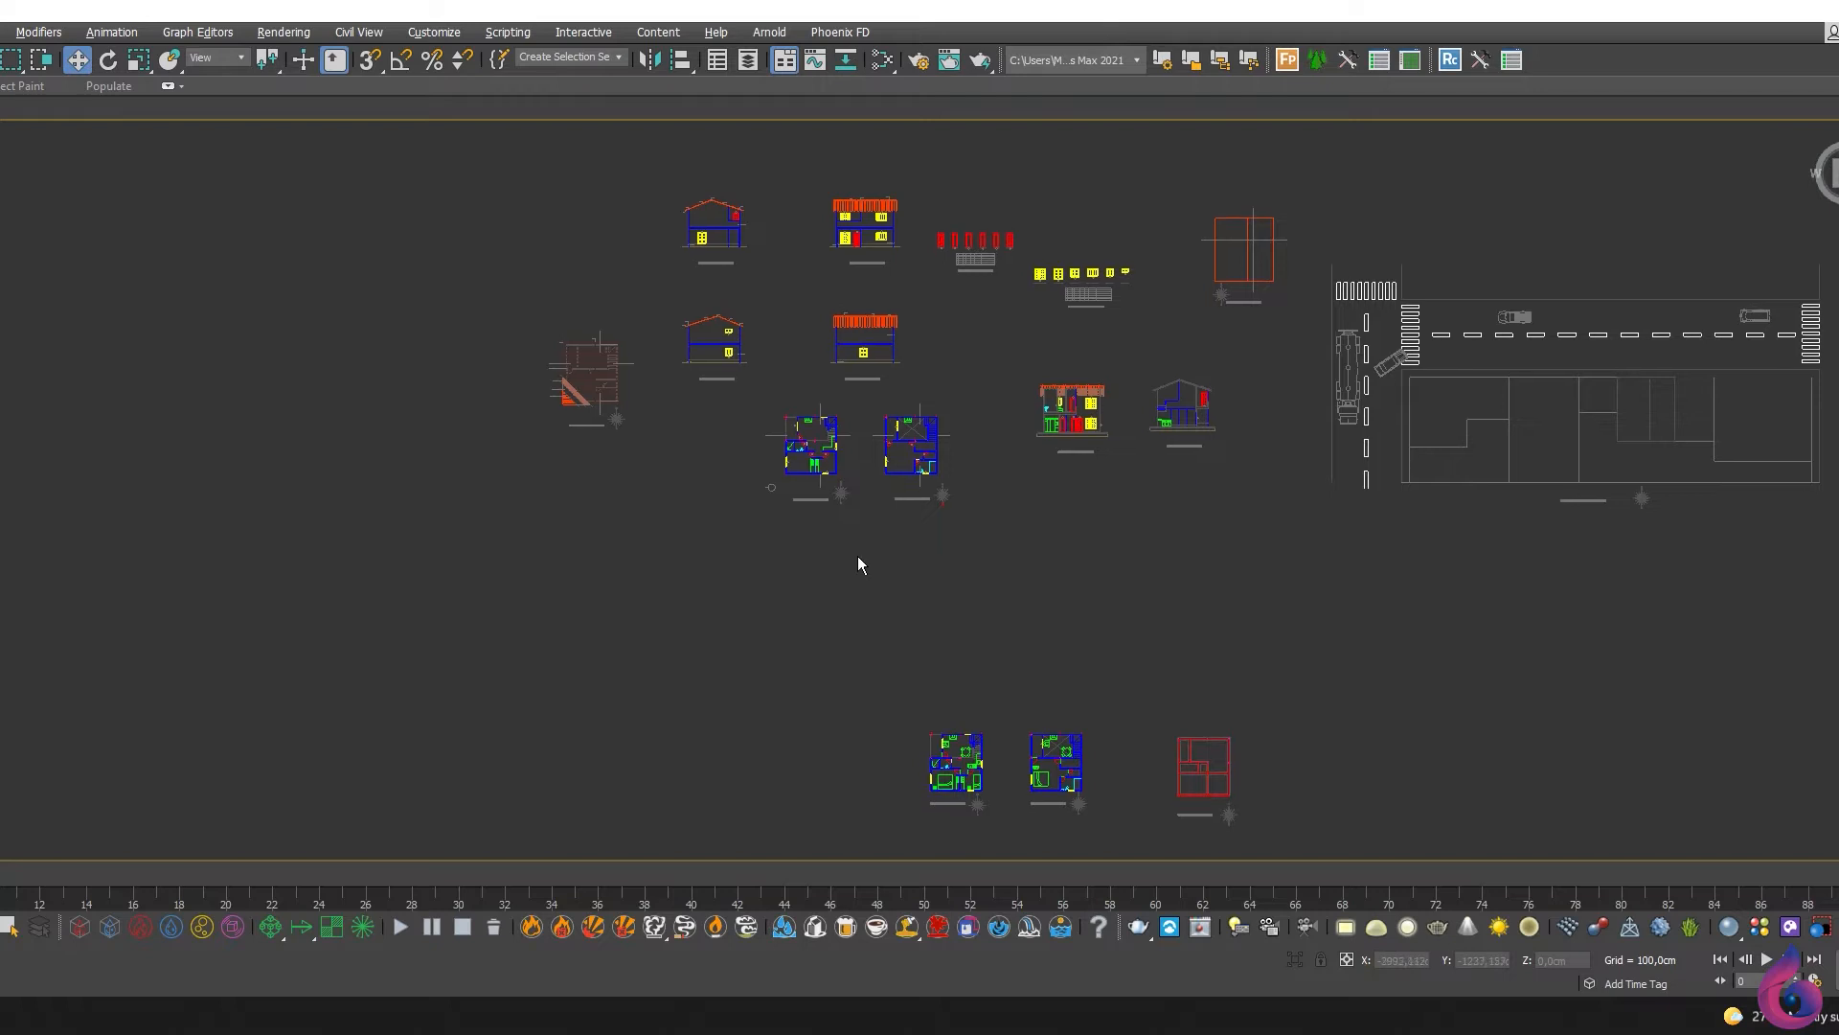
Step: Turn on 3D snapping and start a line at the lower-left outer wall corner of the left-hand floor plan
{"action": "scroll", "coordinate": [891, 579], "scroll_direction": "up", "scroll_amount": 1}
{"action": "mouse_move", "coordinate": [891, 579]}
{"action": "middle_mouse_down"}
{"action": "mouse_move", "coordinate": [907, 760]}
{"action": "mouse_move", "coordinate": [882, 587]}
{"action": "mouse_move", "coordinate": [875, 611]}
{"action": "middle_mouse_up"}
{"action": "scroll", "coordinate": [885, 580], "scroll_direction": "down", "scroll_amount": 1}
{"action": "scroll", "coordinate": [730, 707], "scroll_direction": "down", "scroll_amount": 1}
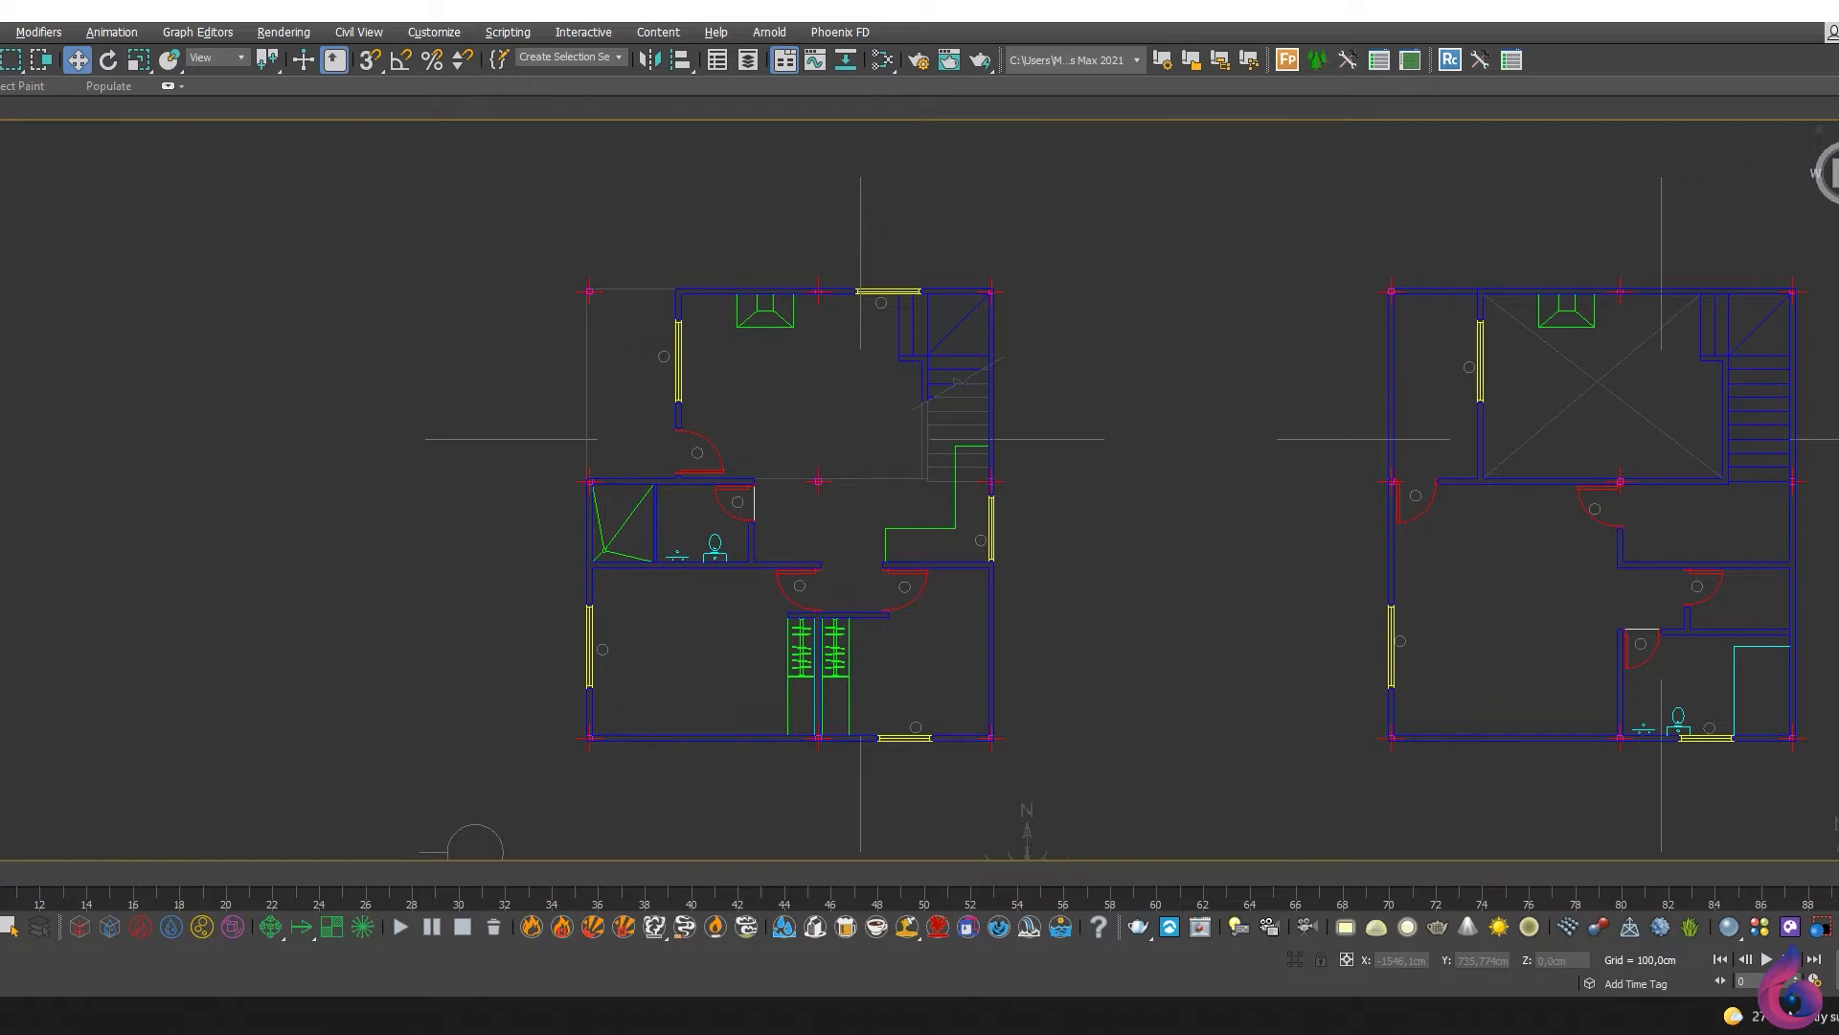
{"action": "scroll", "coordinate": [594, 671], "scroll_direction": "up", "scroll_amount": 10}
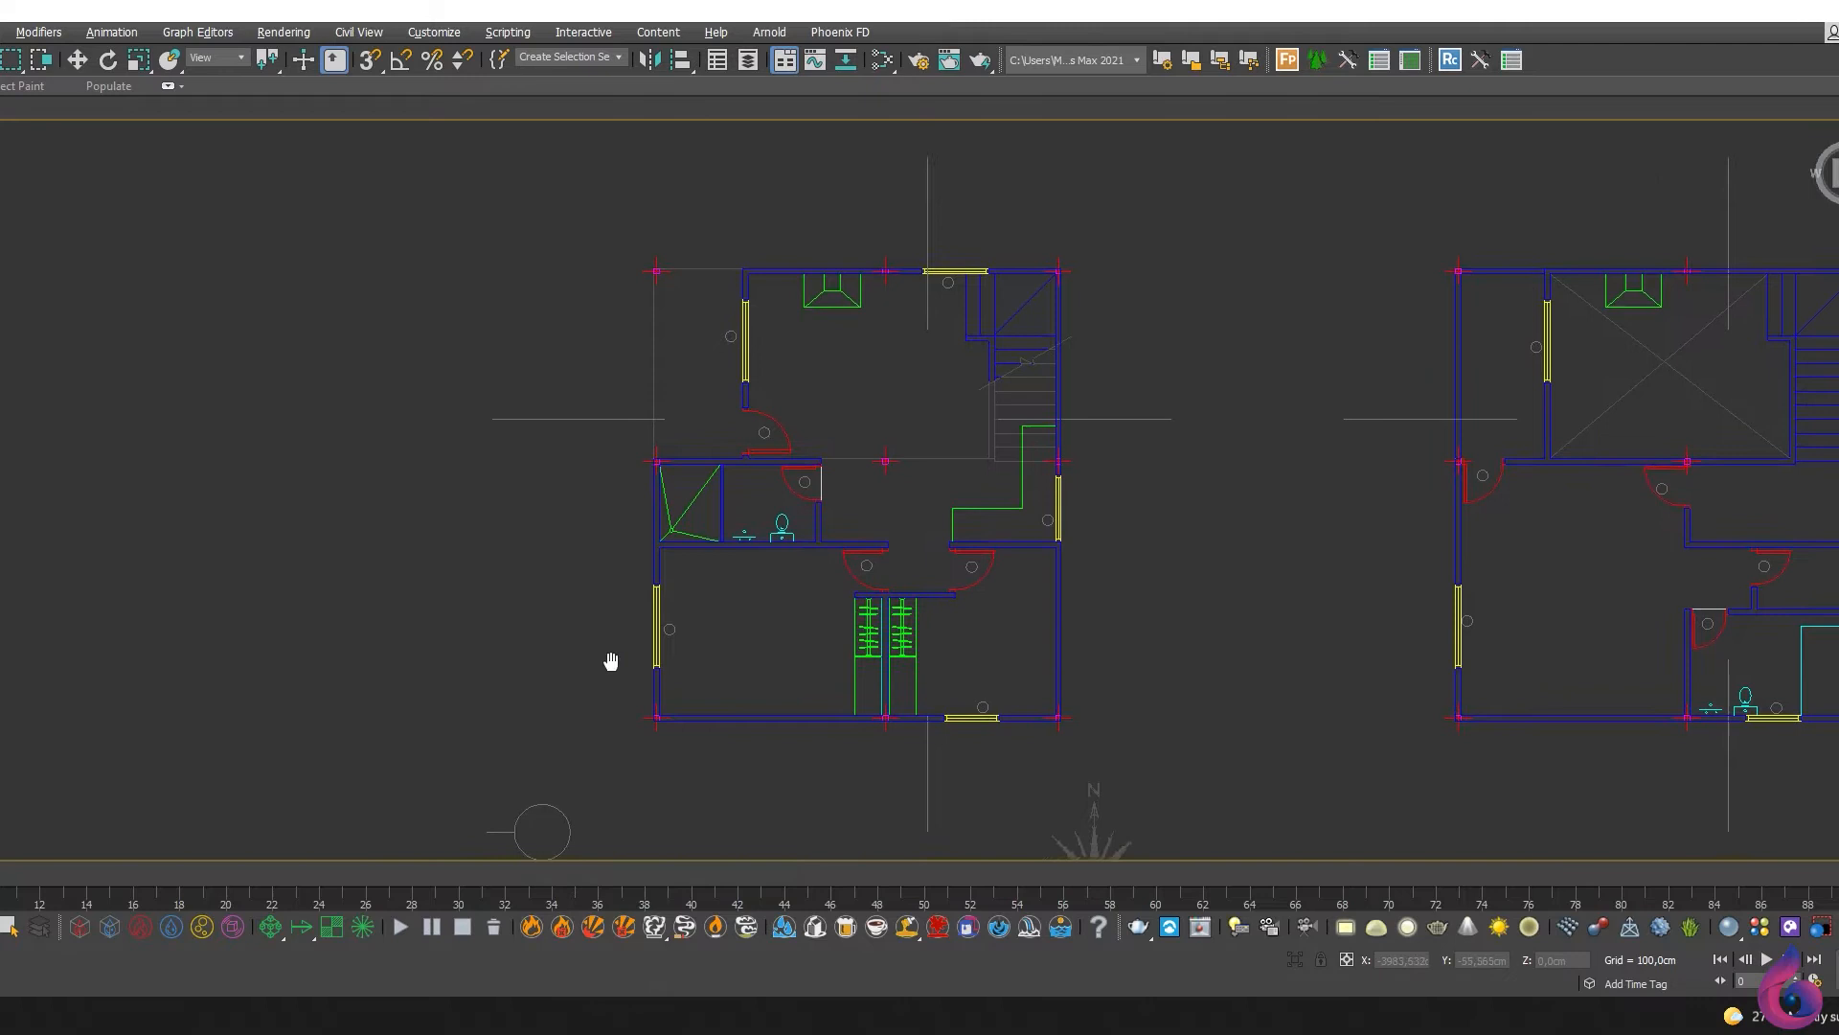
{"action": "scroll", "coordinate": [875, 636], "scroll_direction": "up", "scroll_amount": 6}
{"action": "scroll", "coordinate": [522, 704], "scroll_direction": "down", "scroll_amount": 2}
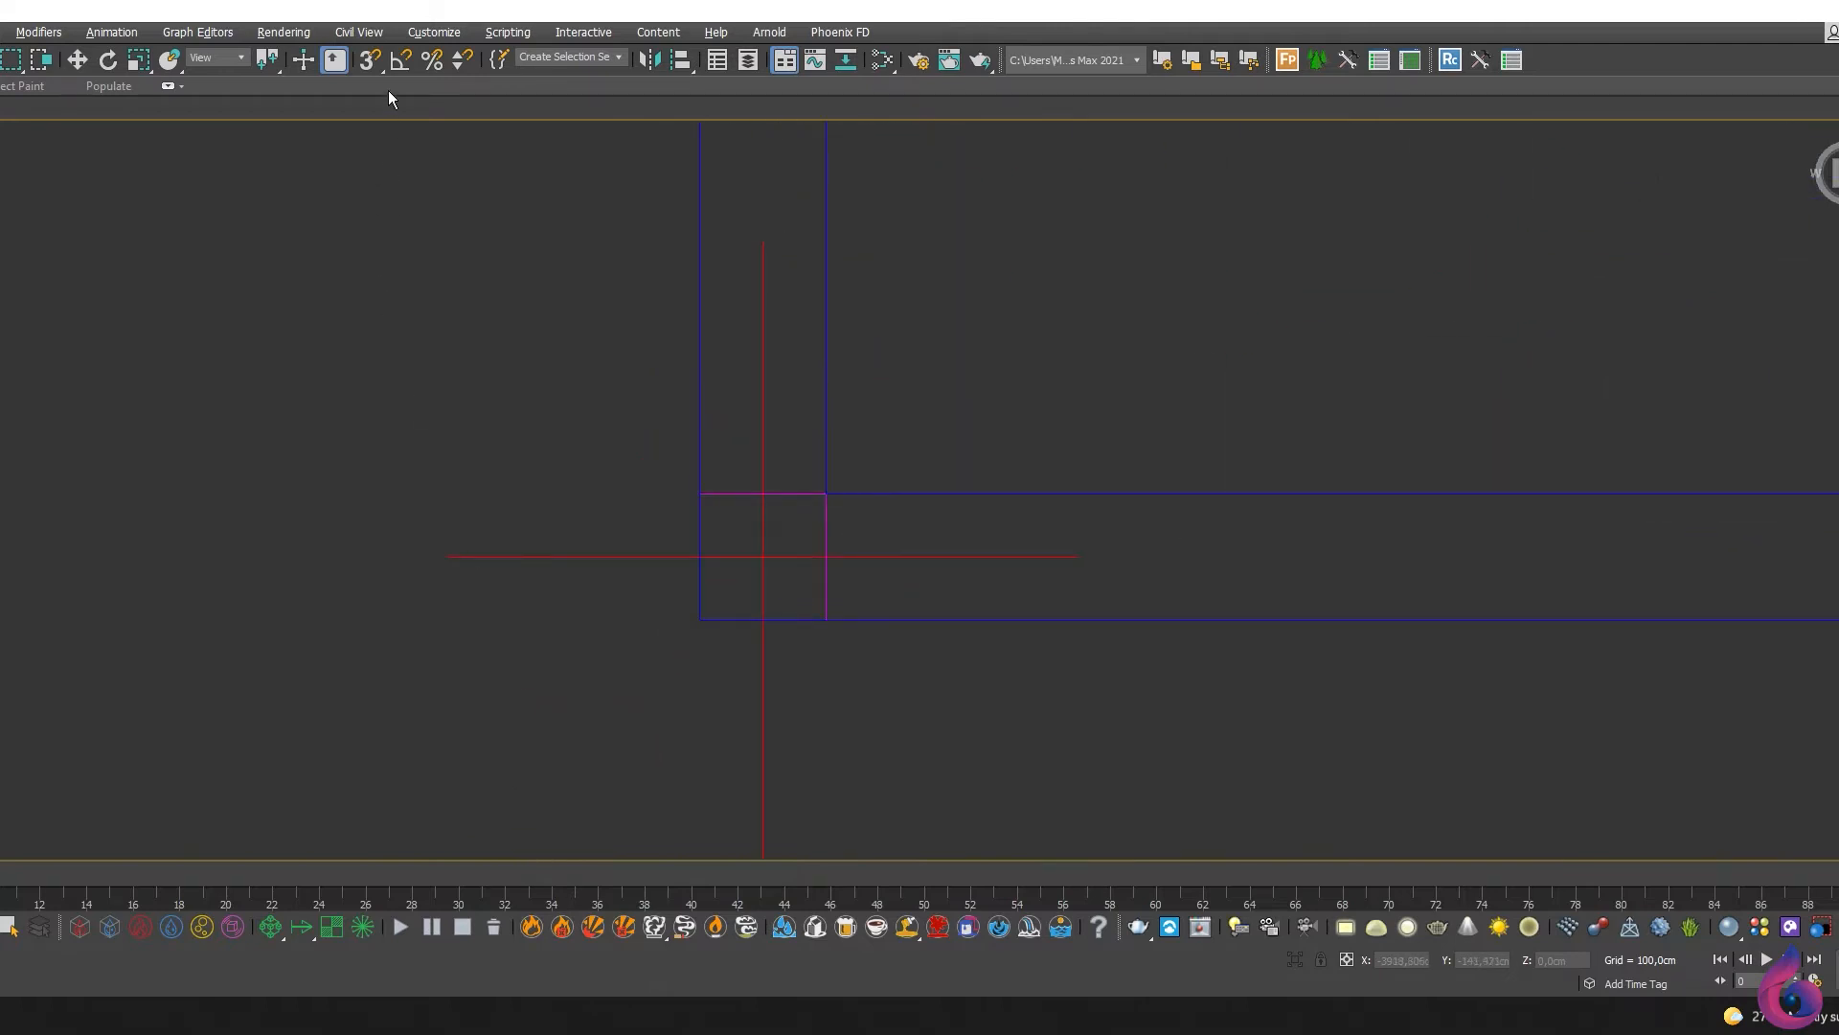
{"action": "left_click", "coordinate": [375, 67]}
{"action": "left_click", "coordinate": [701, 619]}
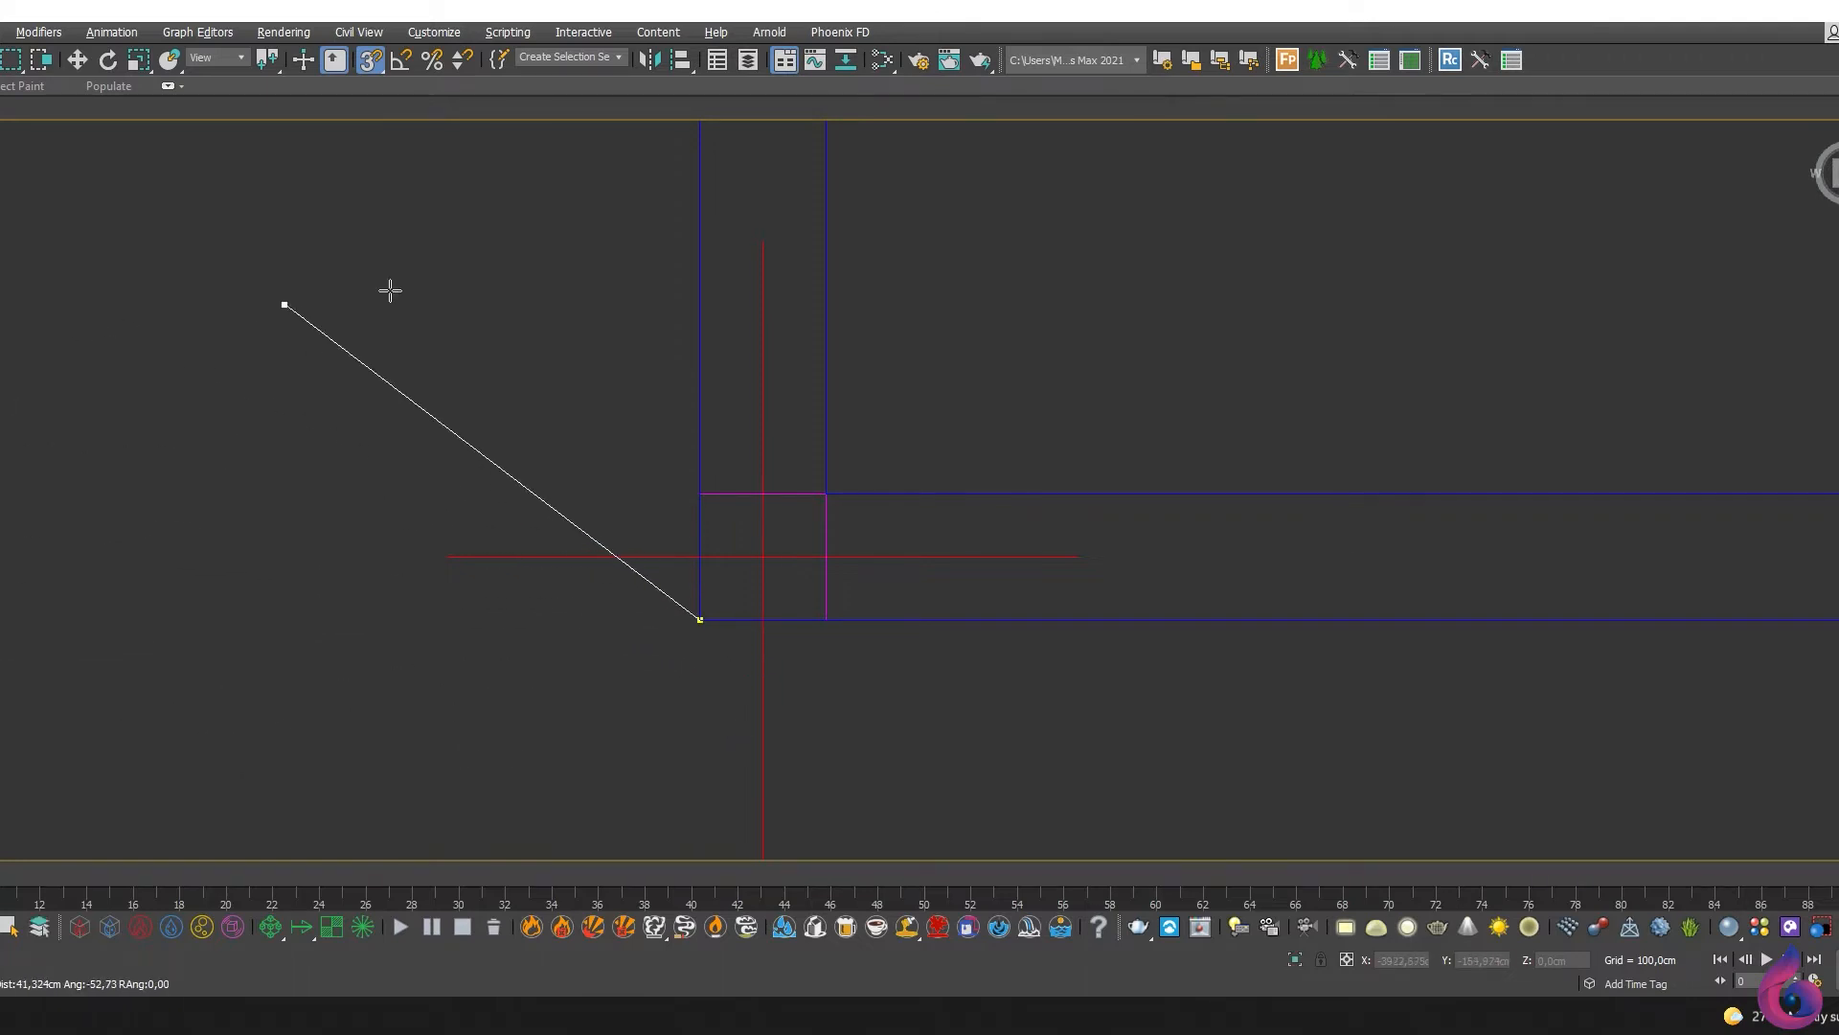
{"action": "scroll", "coordinate": [378, 731], "scroll_direction": "down", "scroll_amount": 5}
{"action": "scroll", "coordinate": [575, 680], "scroll_direction": "up", "scroll_amount": 5}
{"action": "scroll", "coordinate": [598, 690], "scroll_direction": "up", "scroll_amount": 3}
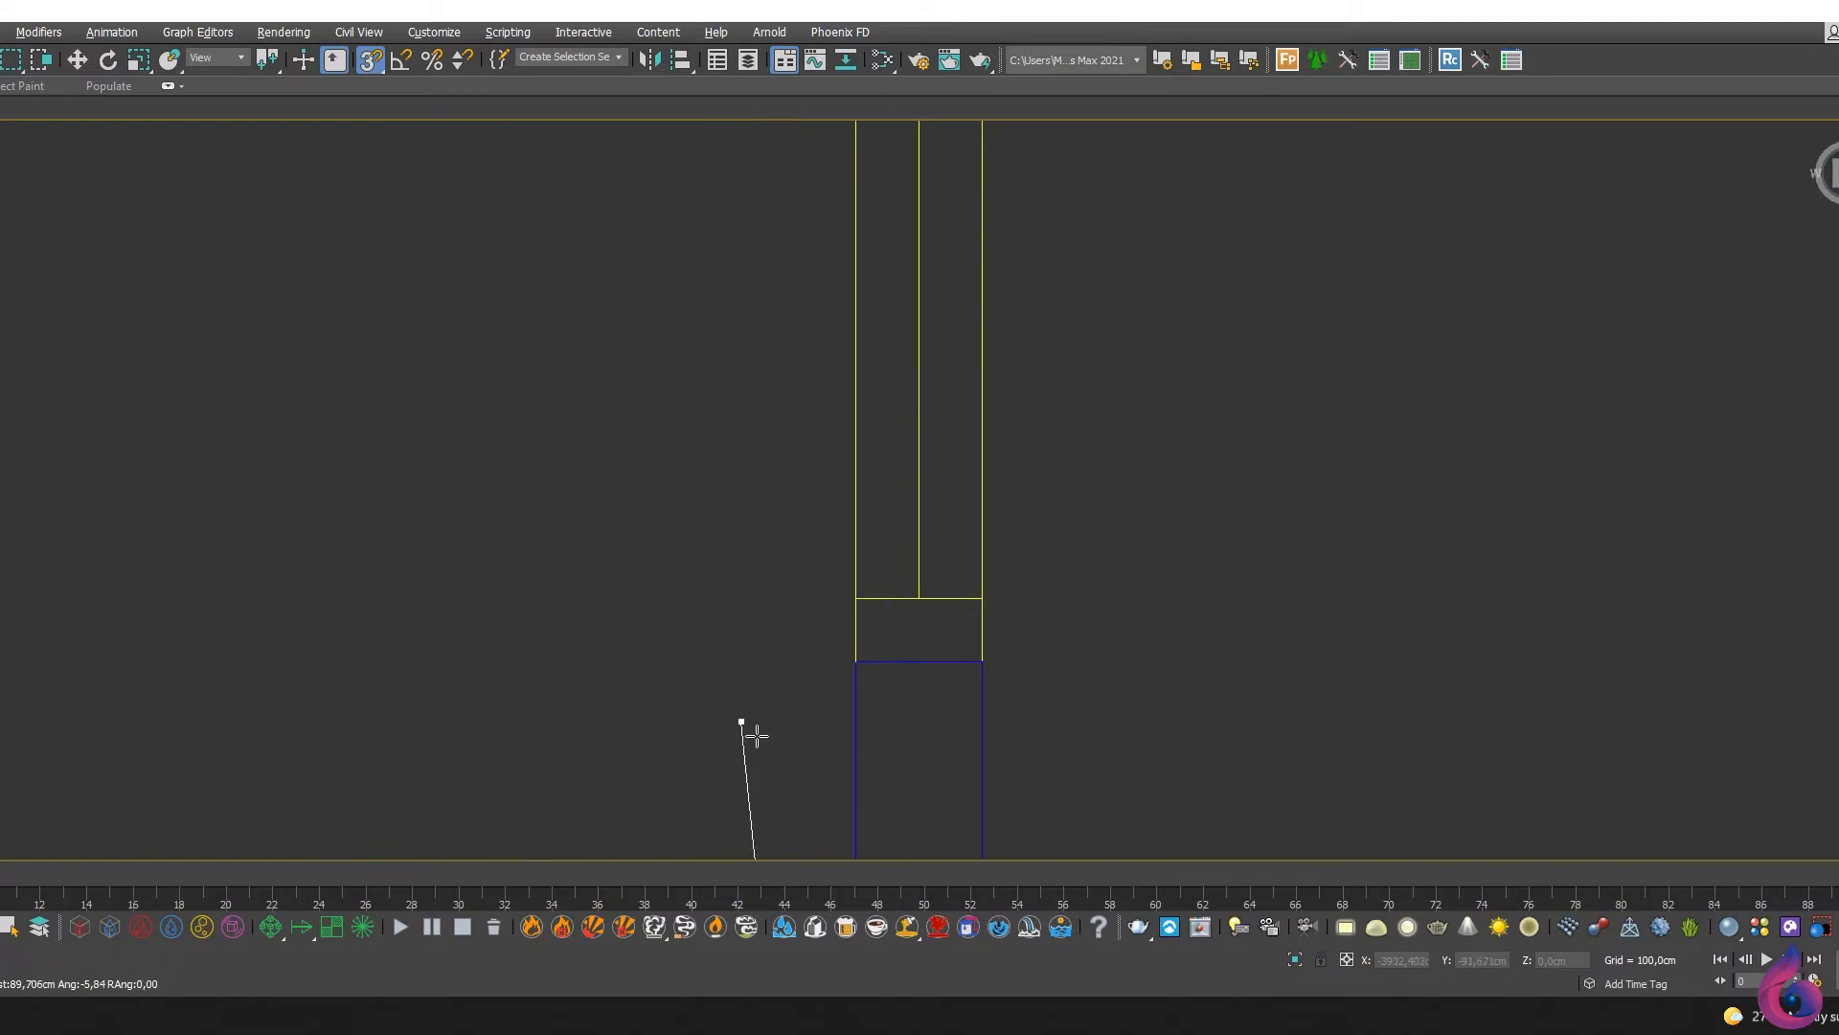
{"action": "left_click_drag", "start_coordinate": [853, 681], "coordinate": [861, 685]}
{"action": "scroll", "coordinate": [623, 529], "scroll_direction": "down", "scroll_amount": 3}
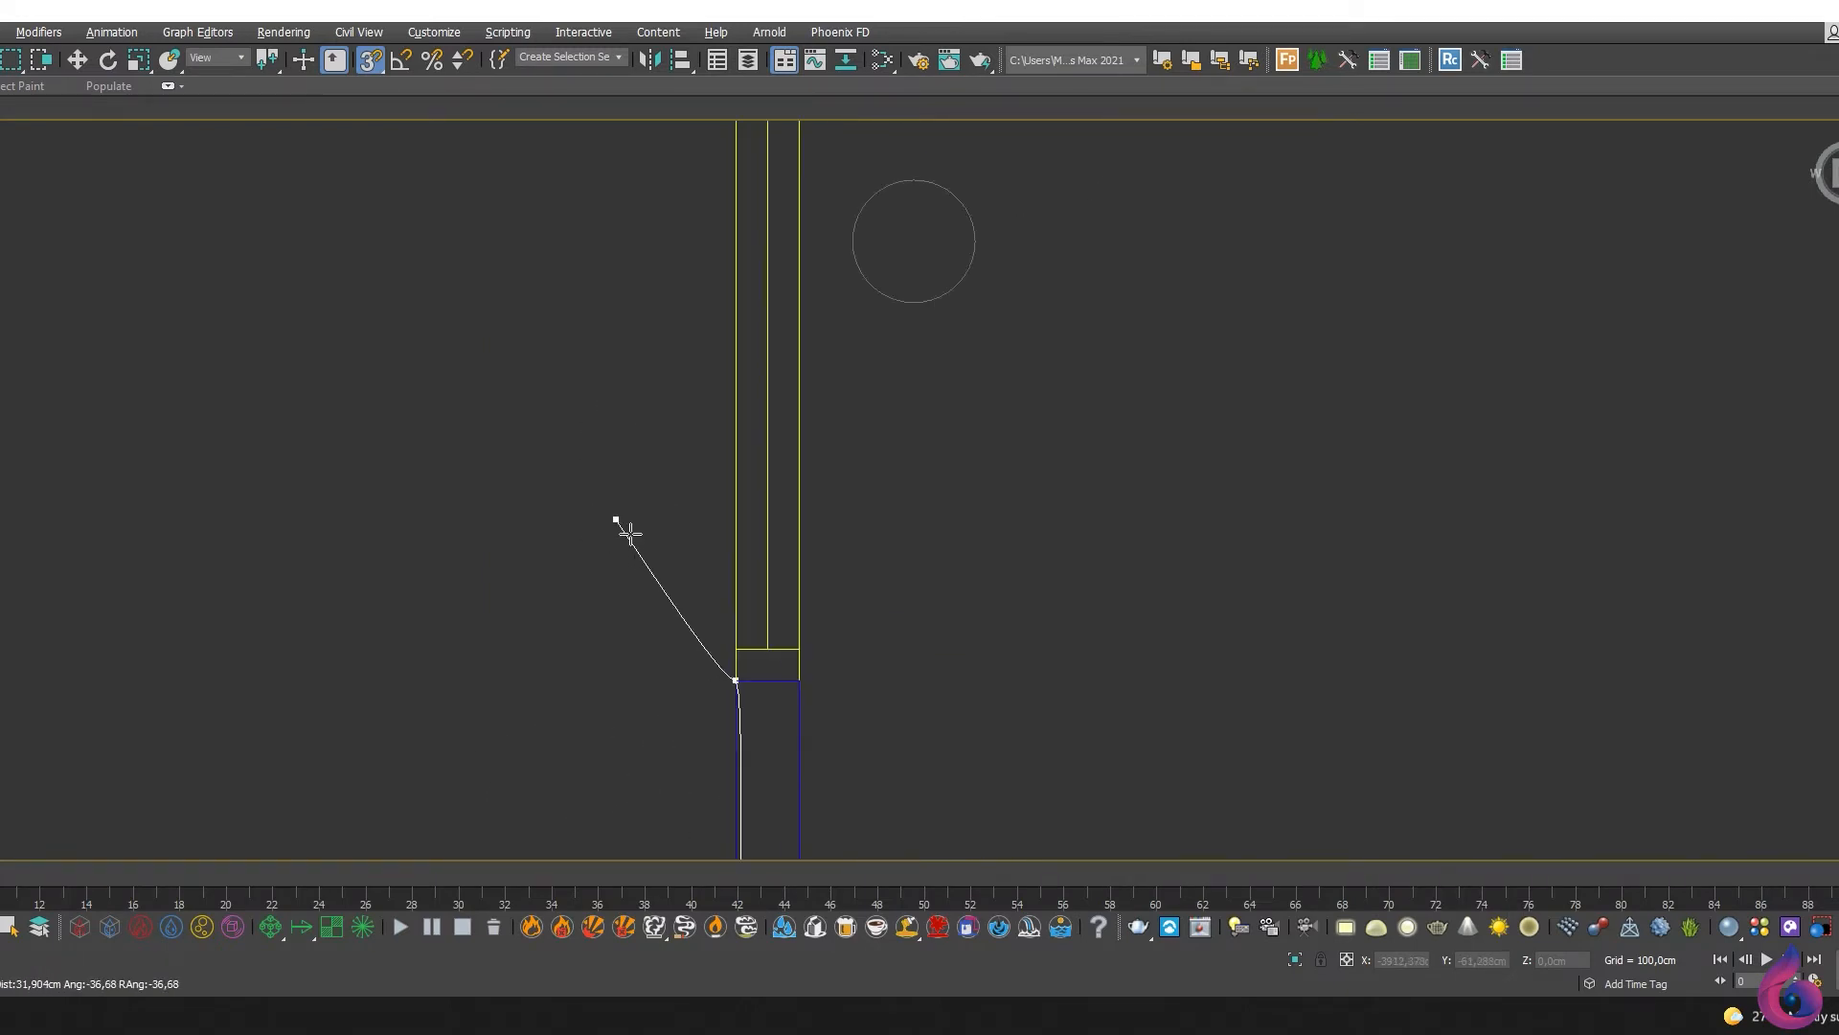
{"action": "middle_click_drag", "start_coordinate": [628, 598], "coordinate": [629, 395]}
{"action": "scroll", "coordinate": [736, 523], "scroll_direction": "up", "scroll_amount": 3}
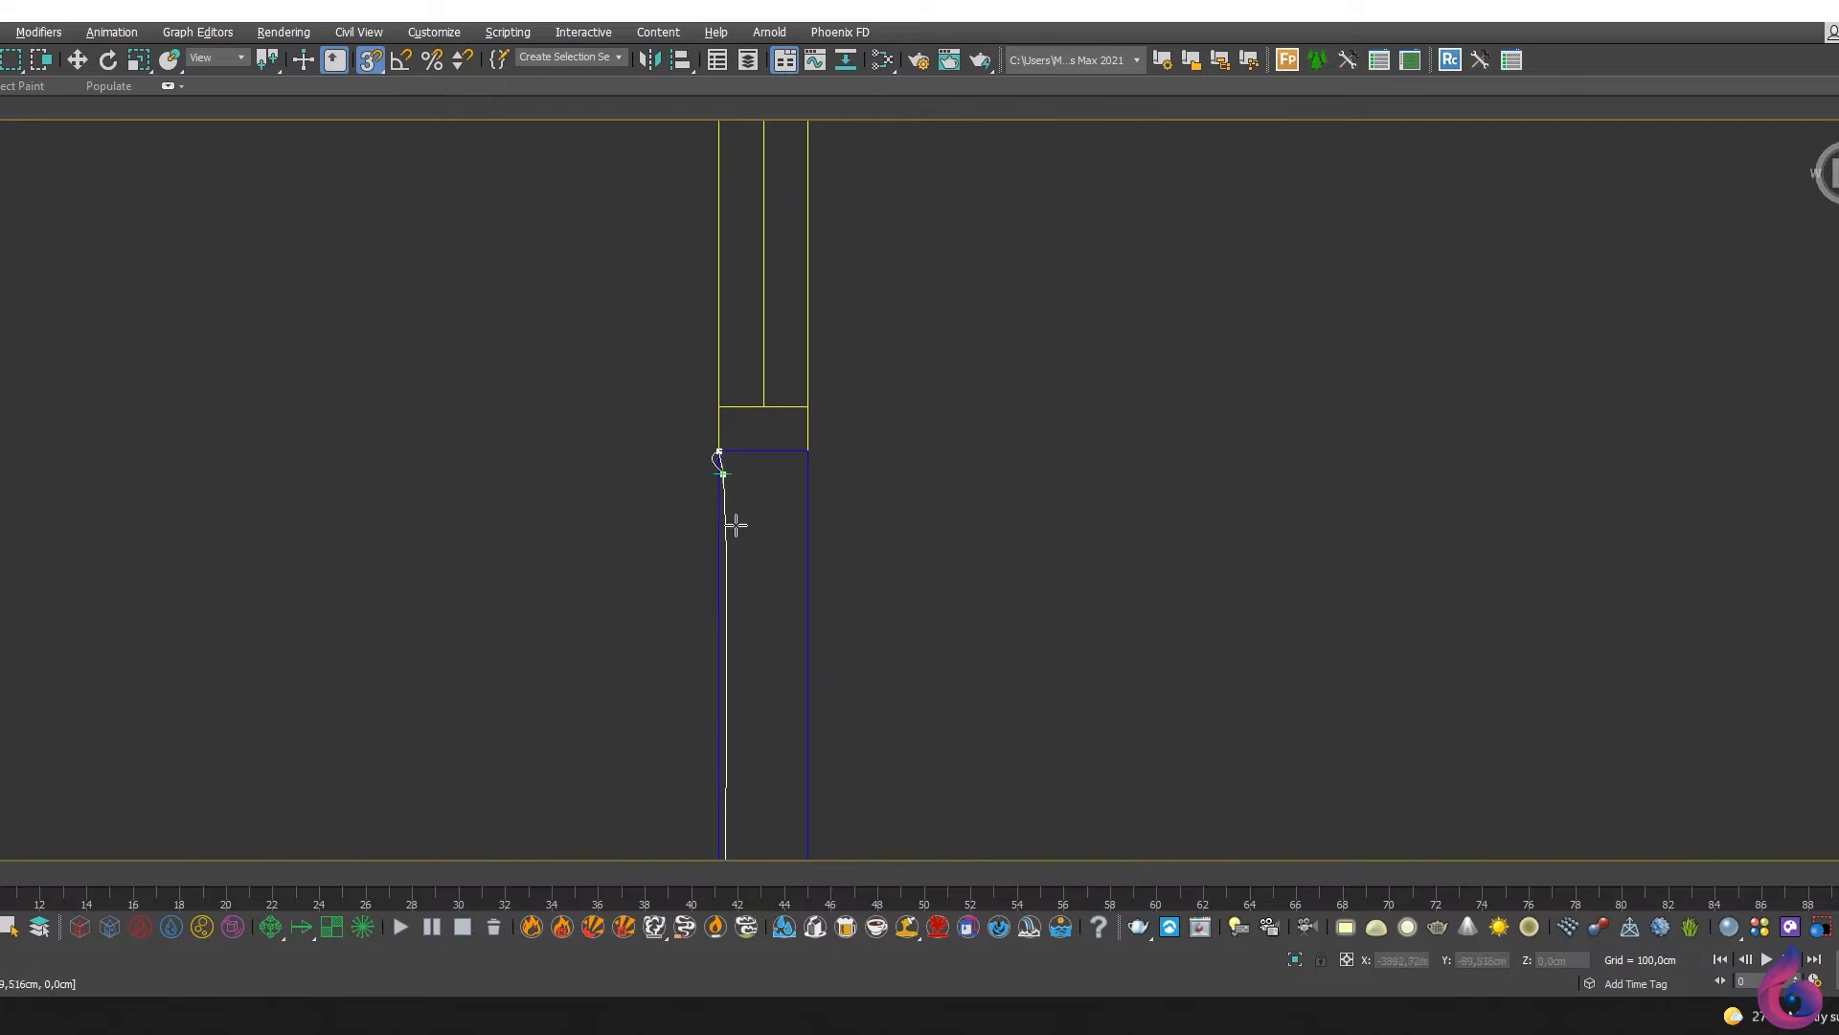
{"action": "key", "text": "BackSpace"}
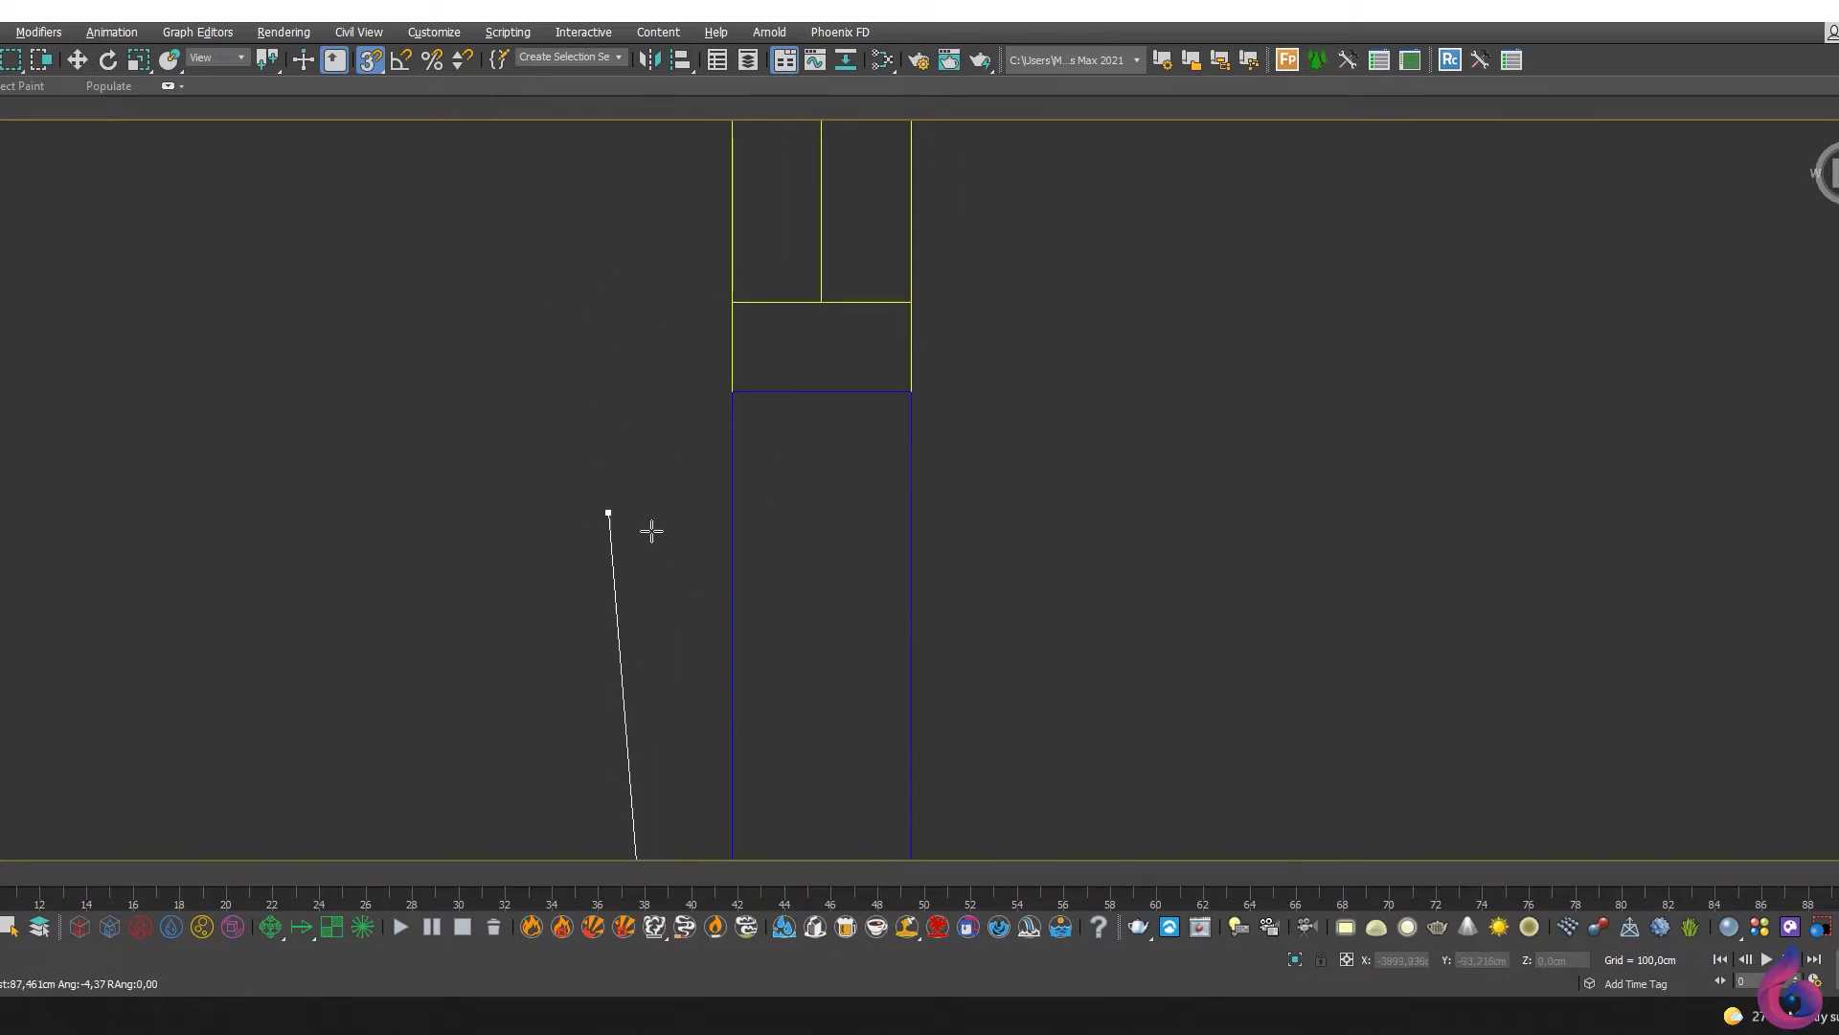
Step: Trace the lower west wall's outer face with points at both window edges and the outer corner beside the shower
{"action": "left_click", "coordinate": [746, 414]}
{"action": "scroll", "coordinate": [566, 766], "scroll_direction": "down", "scroll_amount": 6}
{"action": "middle_click_drag", "start_coordinate": [556, 415], "coordinate": [585, 569]}
{"action": "scroll", "coordinate": [583, 561], "scroll_direction": "up", "scroll_amount": 3}
{"action": "left_click", "coordinate": [666, 509]}
{"action": "scroll", "coordinate": [399, 398], "scroll_direction": "down", "scroll_amount": 4}
{"action": "middle_click_drag", "start_coordinate": [399, 399], "coordinate": [443, 740]}
{"action": "scroll", "coordinate": [455, 670], "scroll_direction": "up", "scroll_amount": 3}
{"action": "scroll", "coordinate": [526, 584], "scroll_direction": "up", "scroll_amount": 3}
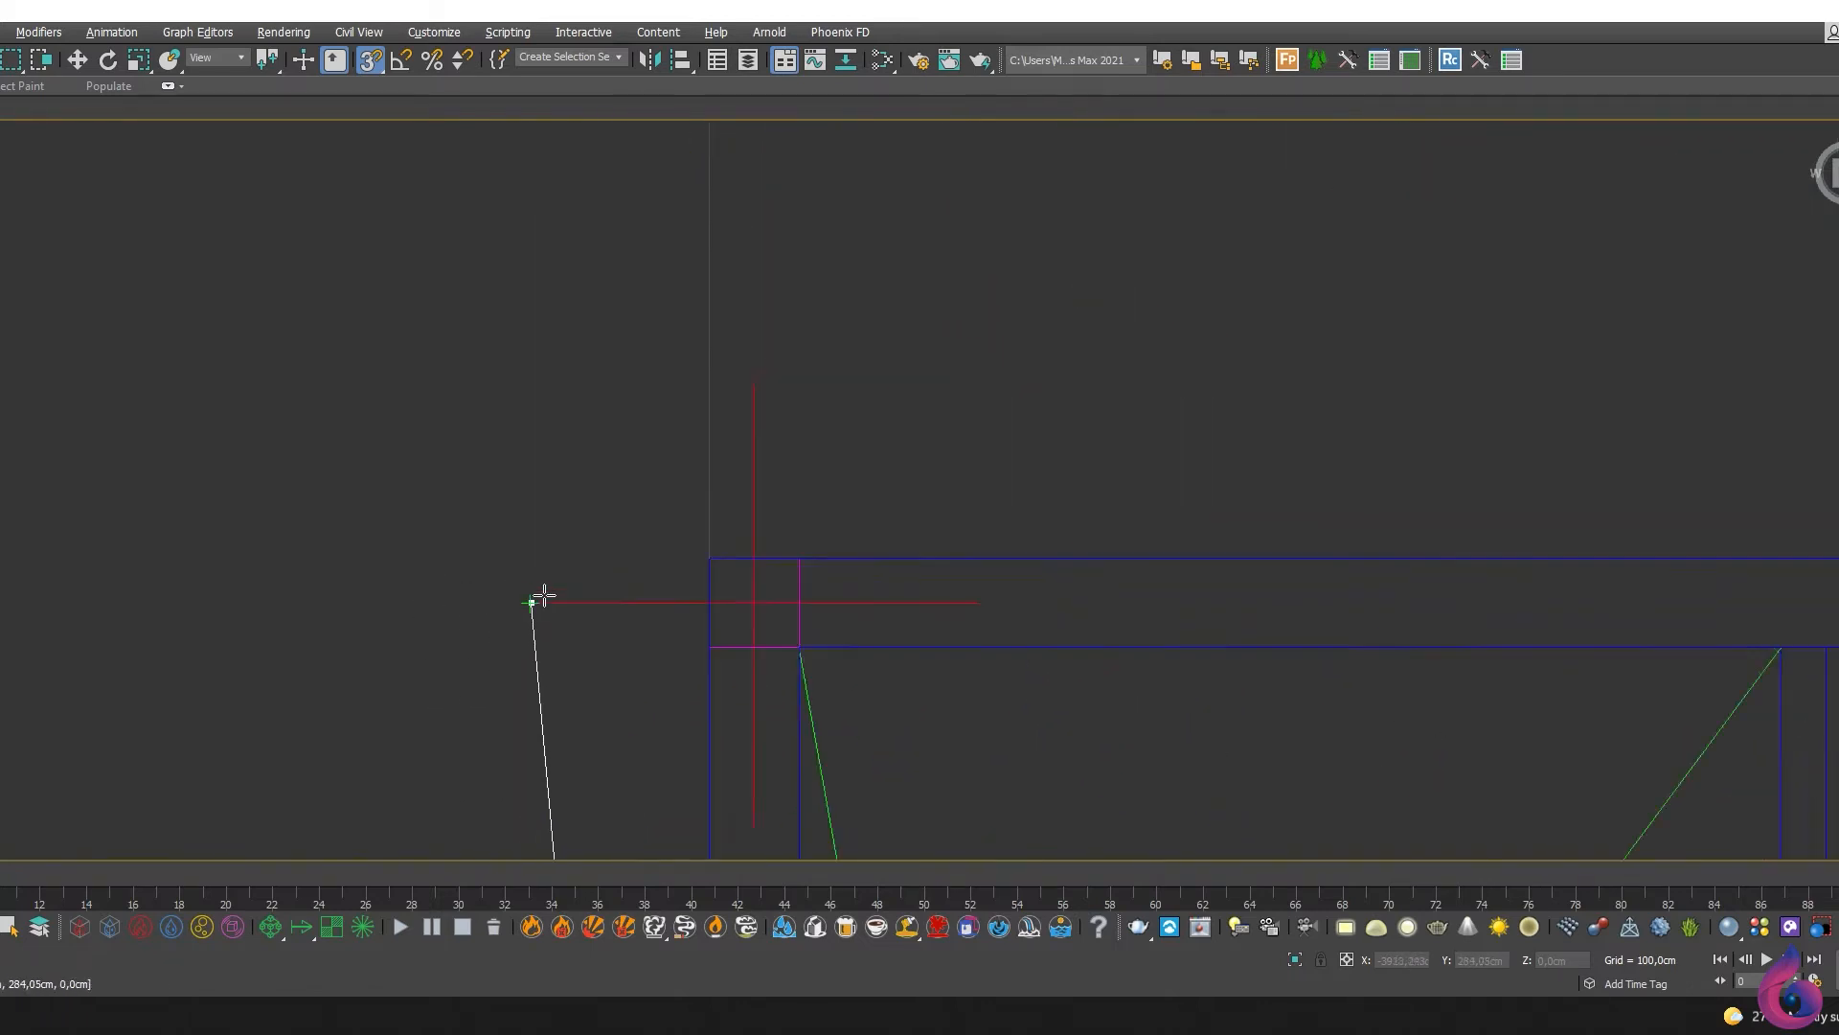
{"action": "left_click", "coordinate": [788, 555]}
Step: Continue the line along the recessed entrance wall to the inner corner and up to the far edge of the entrance door opening
{"action": "scroll", "coordinate": [1413, 461], "scroll_direction": "down", "scroll_amount": 1}
{"action": "middle_click_drag", "start_coordinate": [1413, 461], "coordinate": [355, 429]}
{"action": "scroll", "coordinate": [570, 437], "scroll_direction": "down", "scroll_amount": 3}
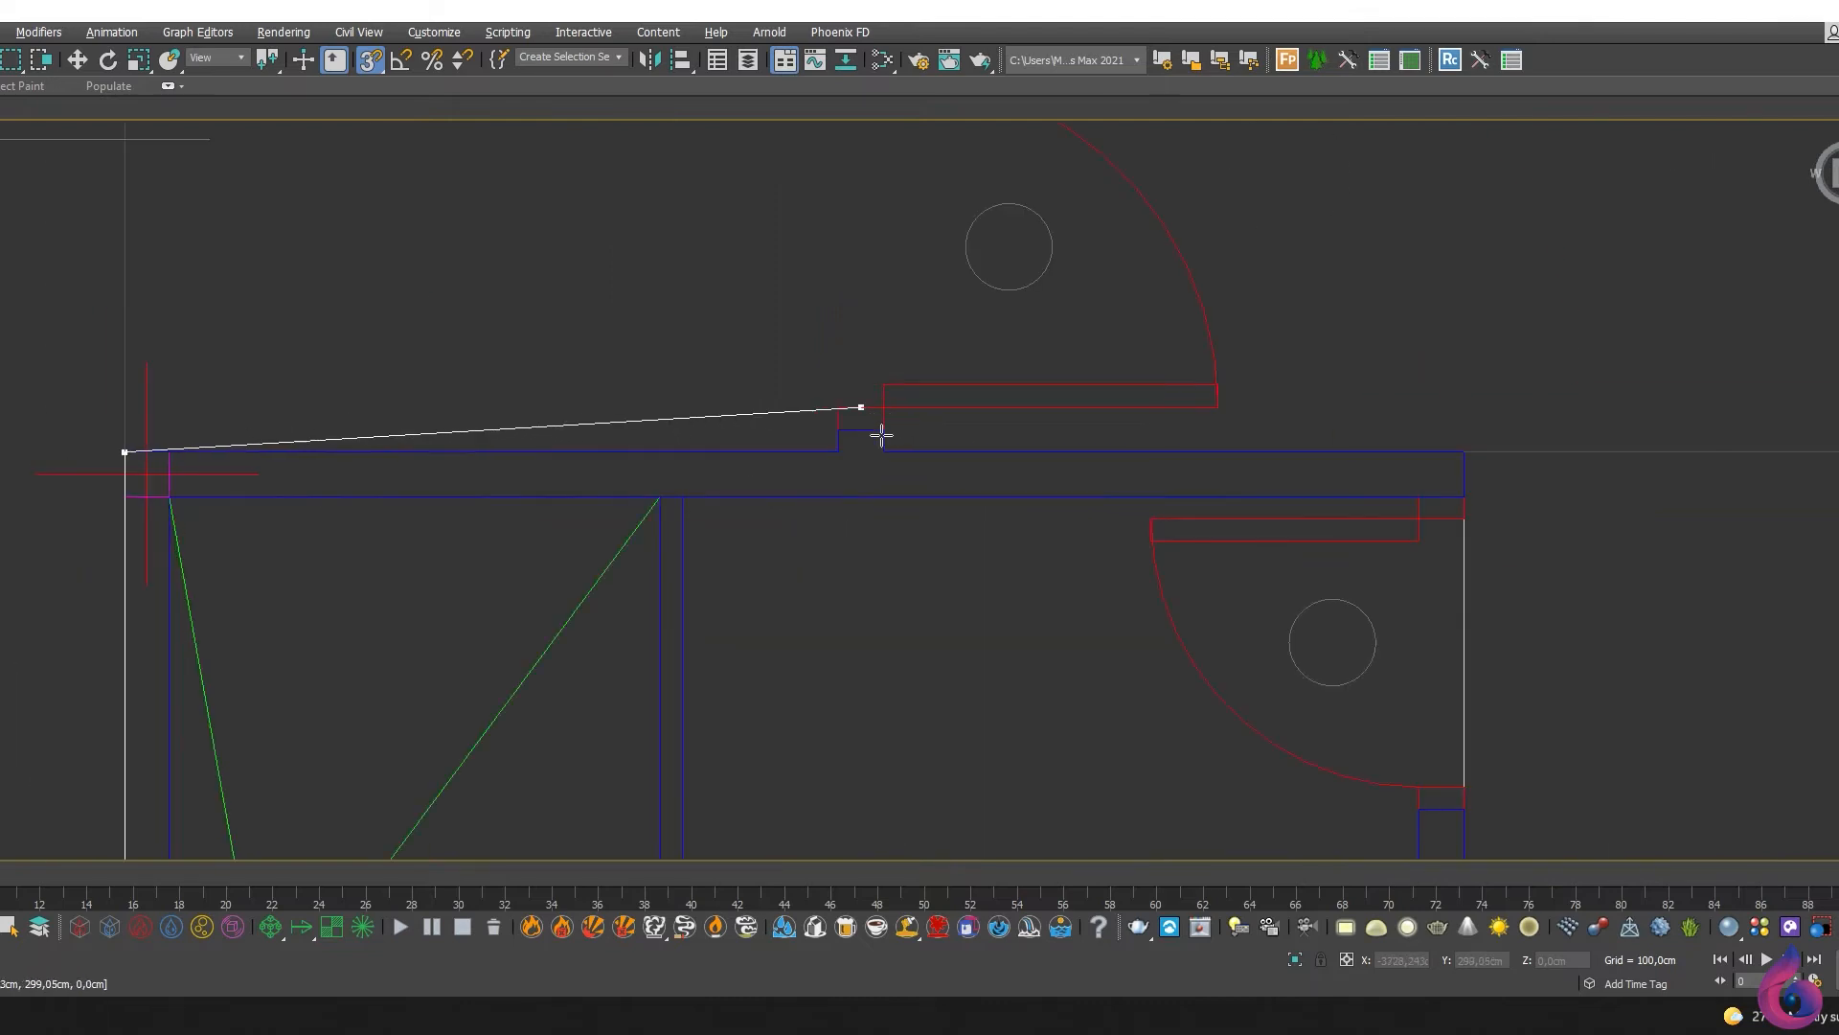
{"action": "left_click", "coordinate": [854, 456]}
{"action": "scroll", "coordinate": [854, 456], "scroll_direction": "up", "scroll_amount": 6}
{"action": "left_click", "coordinate": [828, 372]}
{"action": "middle_click_drag", "start_coordinate": [761, 390], "coordinate": [767, 464]}
{"action": "scroll", "coordinate": [767, 463], "scroll_direction": "down", "scroll_amount": 3}
{"action": "scroll", "coordinate": [738, 588], "scroll_direction": "up", "scroll_amount": 4}
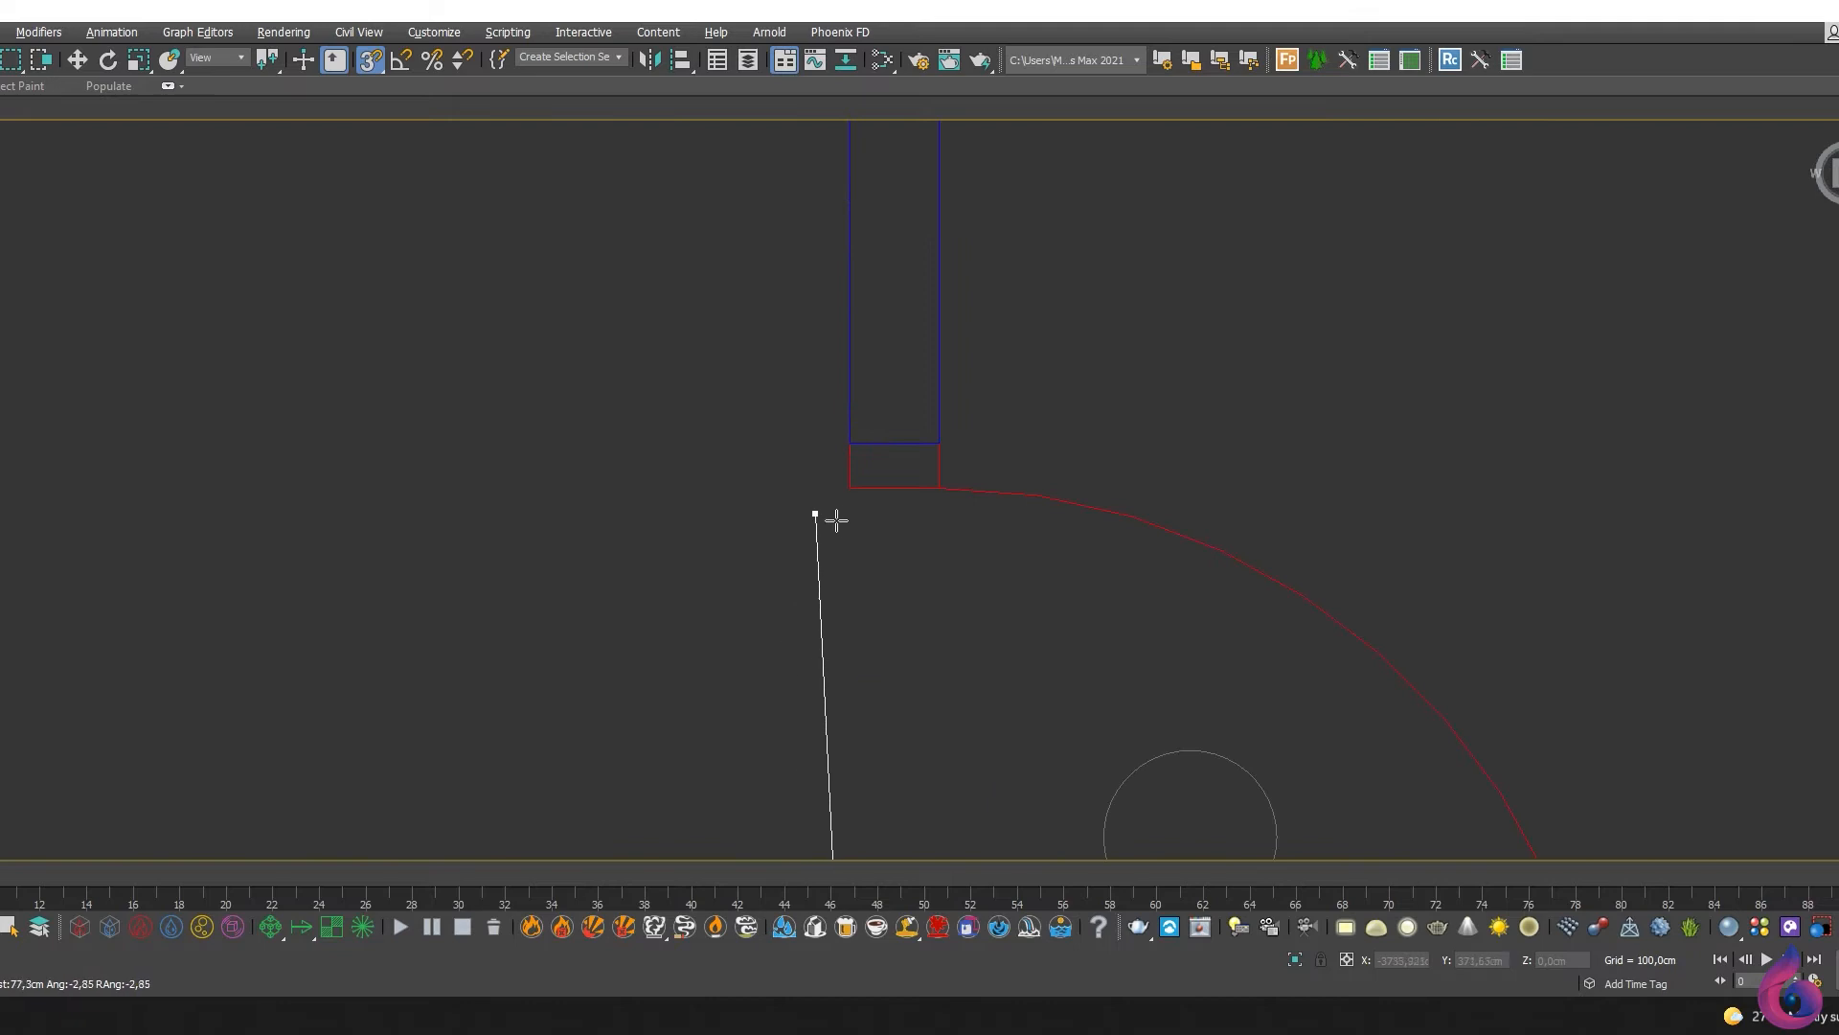
{"action": "left_click", "coordinate": [852, 443]}
Step: Trace the recessed west wall above the entrance door with points at both window edges and the upper outer corner
{"action": "middle_click_drag", "start_coordinate": [739, 349], "coordinate": [767, 657]}
{"action": "scroll", "coordinate": [768, 657], "scroll_direction": "down", "scroll_amount": 3}
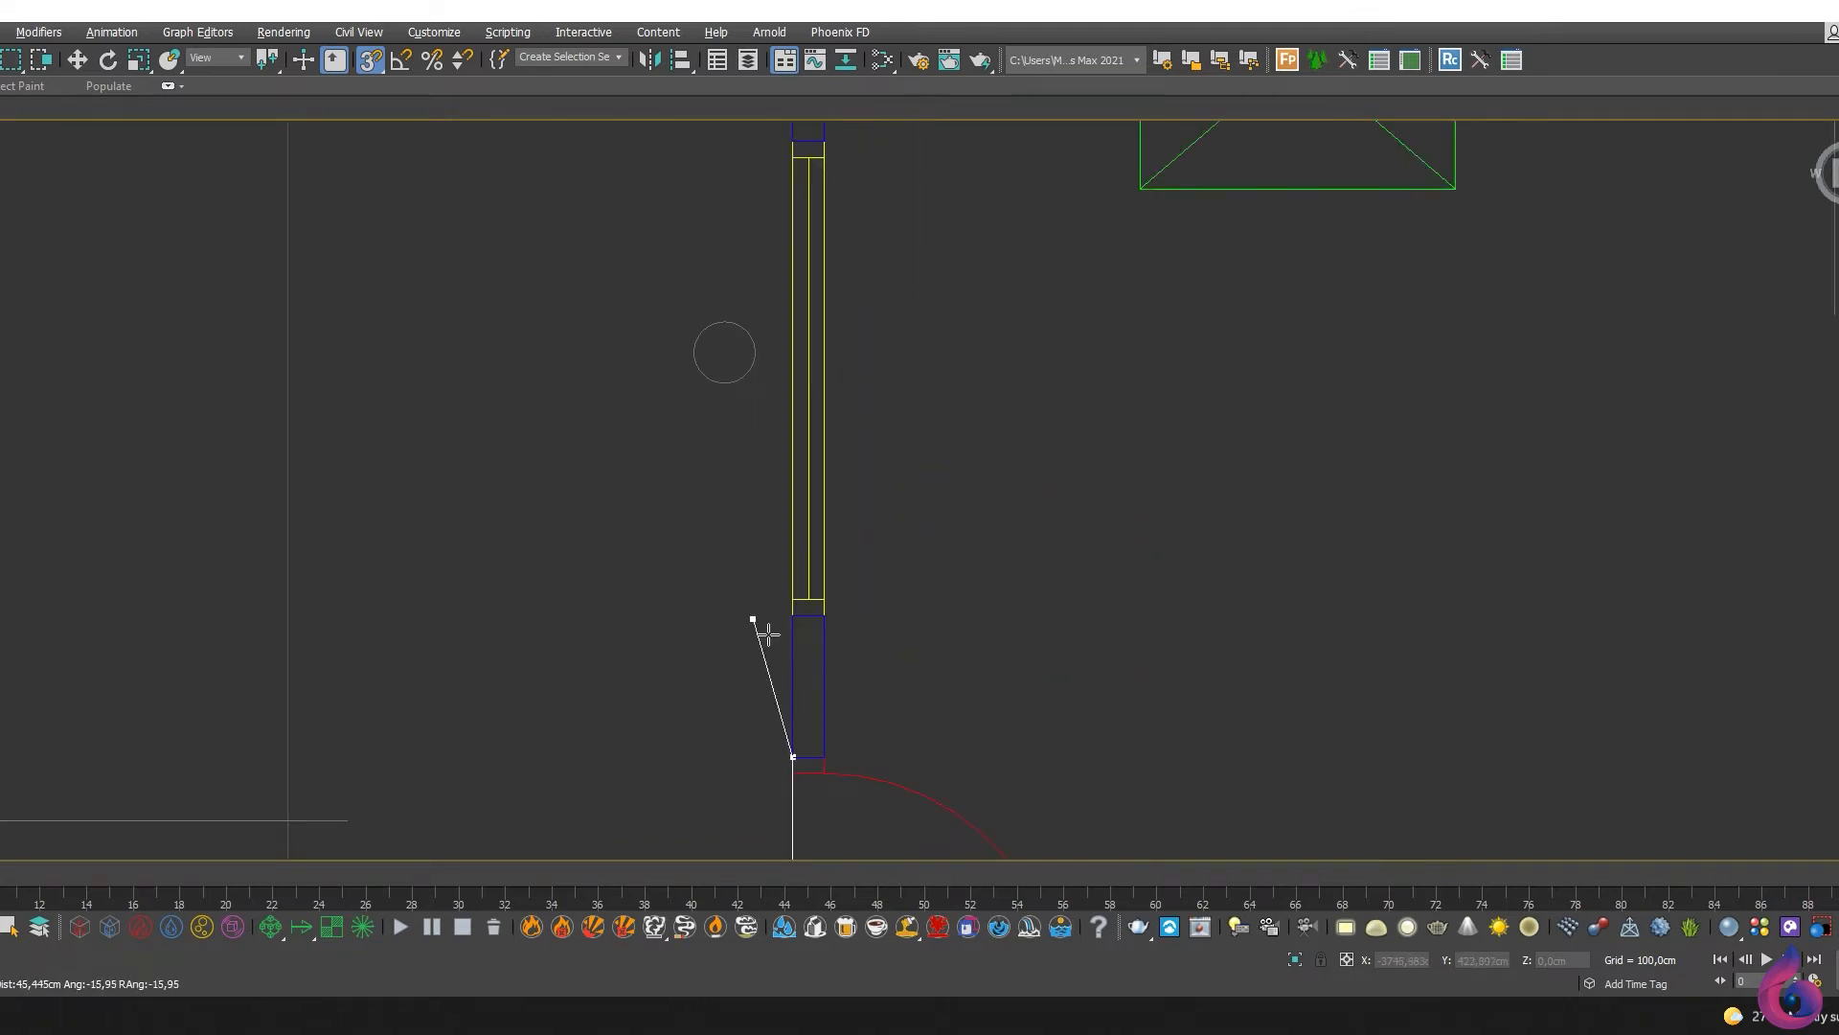
{"action": "left_click", "coordinate": [804, 634]}
{"action": "middle_click_drag", "start_coordinate": [754, 287], "coordinate": [763, 592]}
{"action": "scroll", "coordinate": [763, 592], "scroll_direction": "up", "scroll_amount": 4}
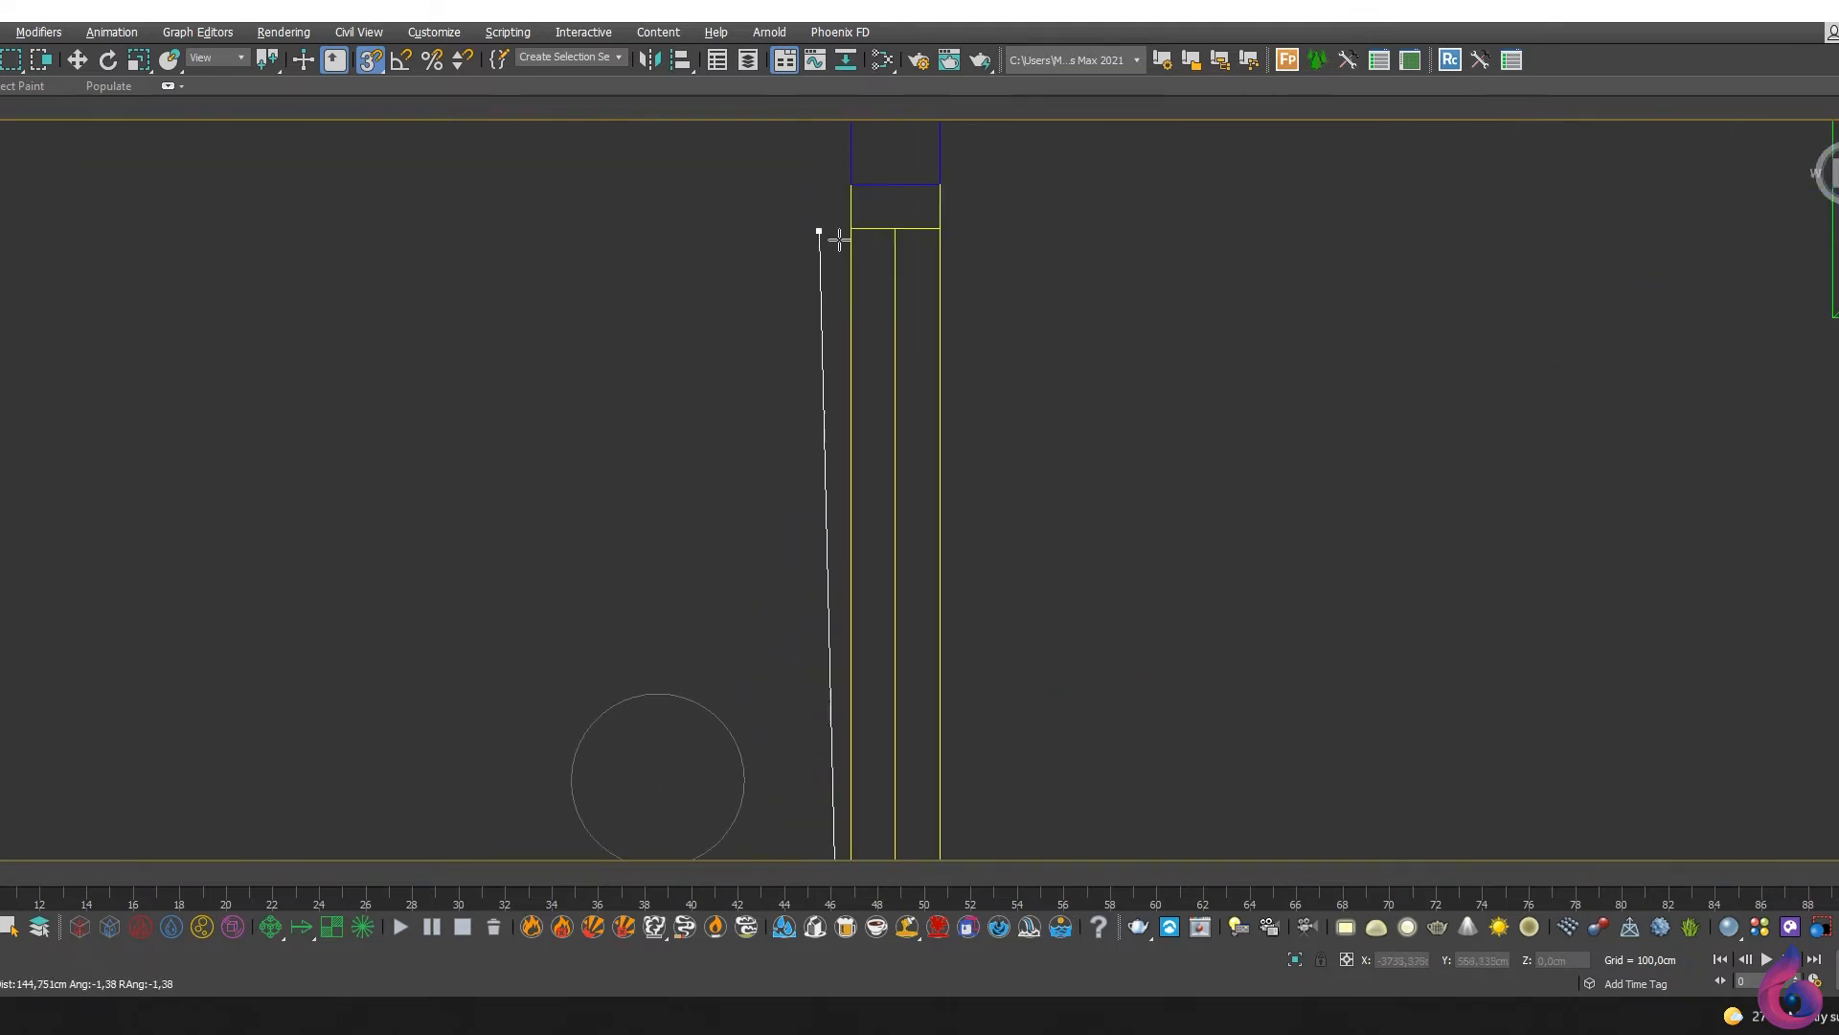
{"action": "left_click", "coordinate": [850, 207]}
{"action": "middle_click_drag", "start_coordinate": [643, 288], "coordinate": [512, 788]}
{"action": "scroll", "coordinate": [512, 787], "scroll_direction": "down", "scroll_amount": 3}
{"action": "left_click", "coordinate": [616, 505]}
Step: Trace the plan's north wall with points at both window edges and the upper-right outer corner
{"action": "middle_click_drag", "start_coordinate": [1293, 348], "coordinate": [398, 312]}
{"action": "scroll", "coordinate": [399, 312], "scroll_direction": "down", "scroll_amount": 4}
{"action": "scroll", "coordinate": [586, 333], "scroll_direction": "up", "scroll_amount": 5}
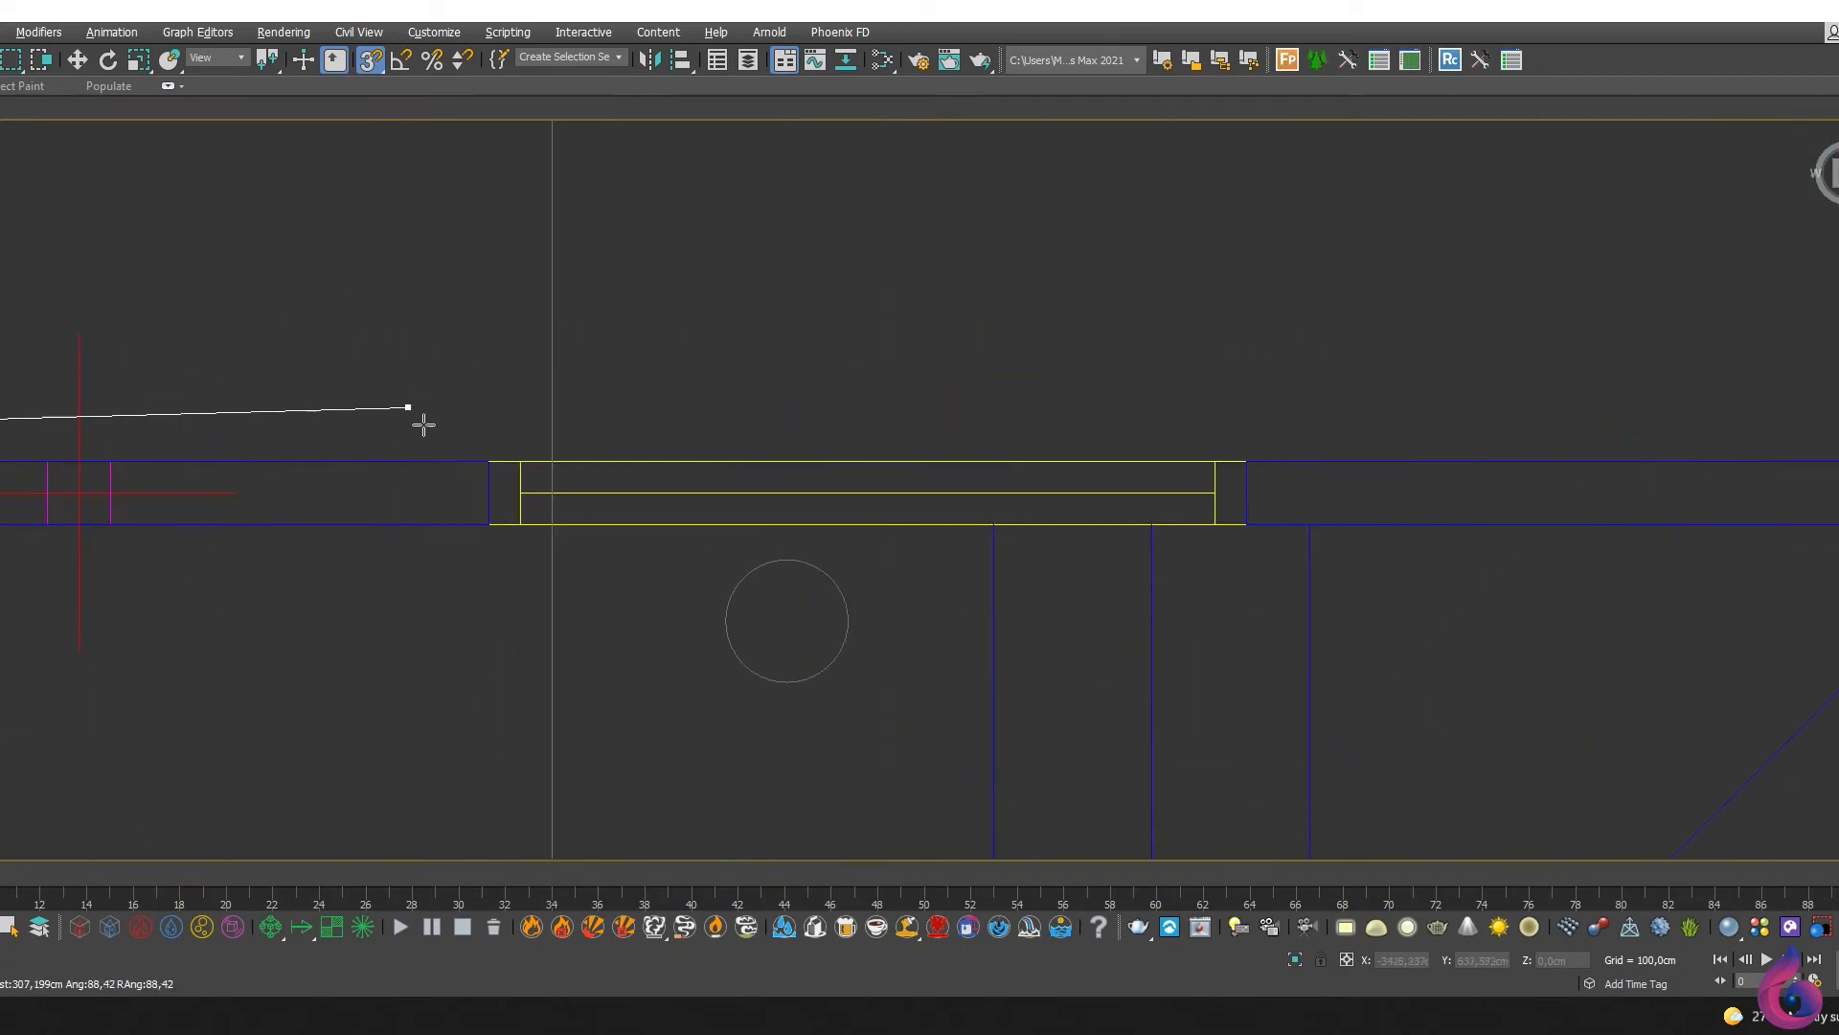
{"action": "left_click", "coordinate": [490, 461]}
{"action": "left_click", "coordinate": [1247, 461]}
{"action": "middle_click_drag", "start_coordinate": [1475, 381], "coordinate": [755, 370]}
{"action": "scroll", "coordinate": [755, 370], "scroll_direction": "down", "scroll_amount": 2}
{"action": "scroll", "coordinate": [1104, 343], "scroll_direction": "up", "scroll_amount": 3}
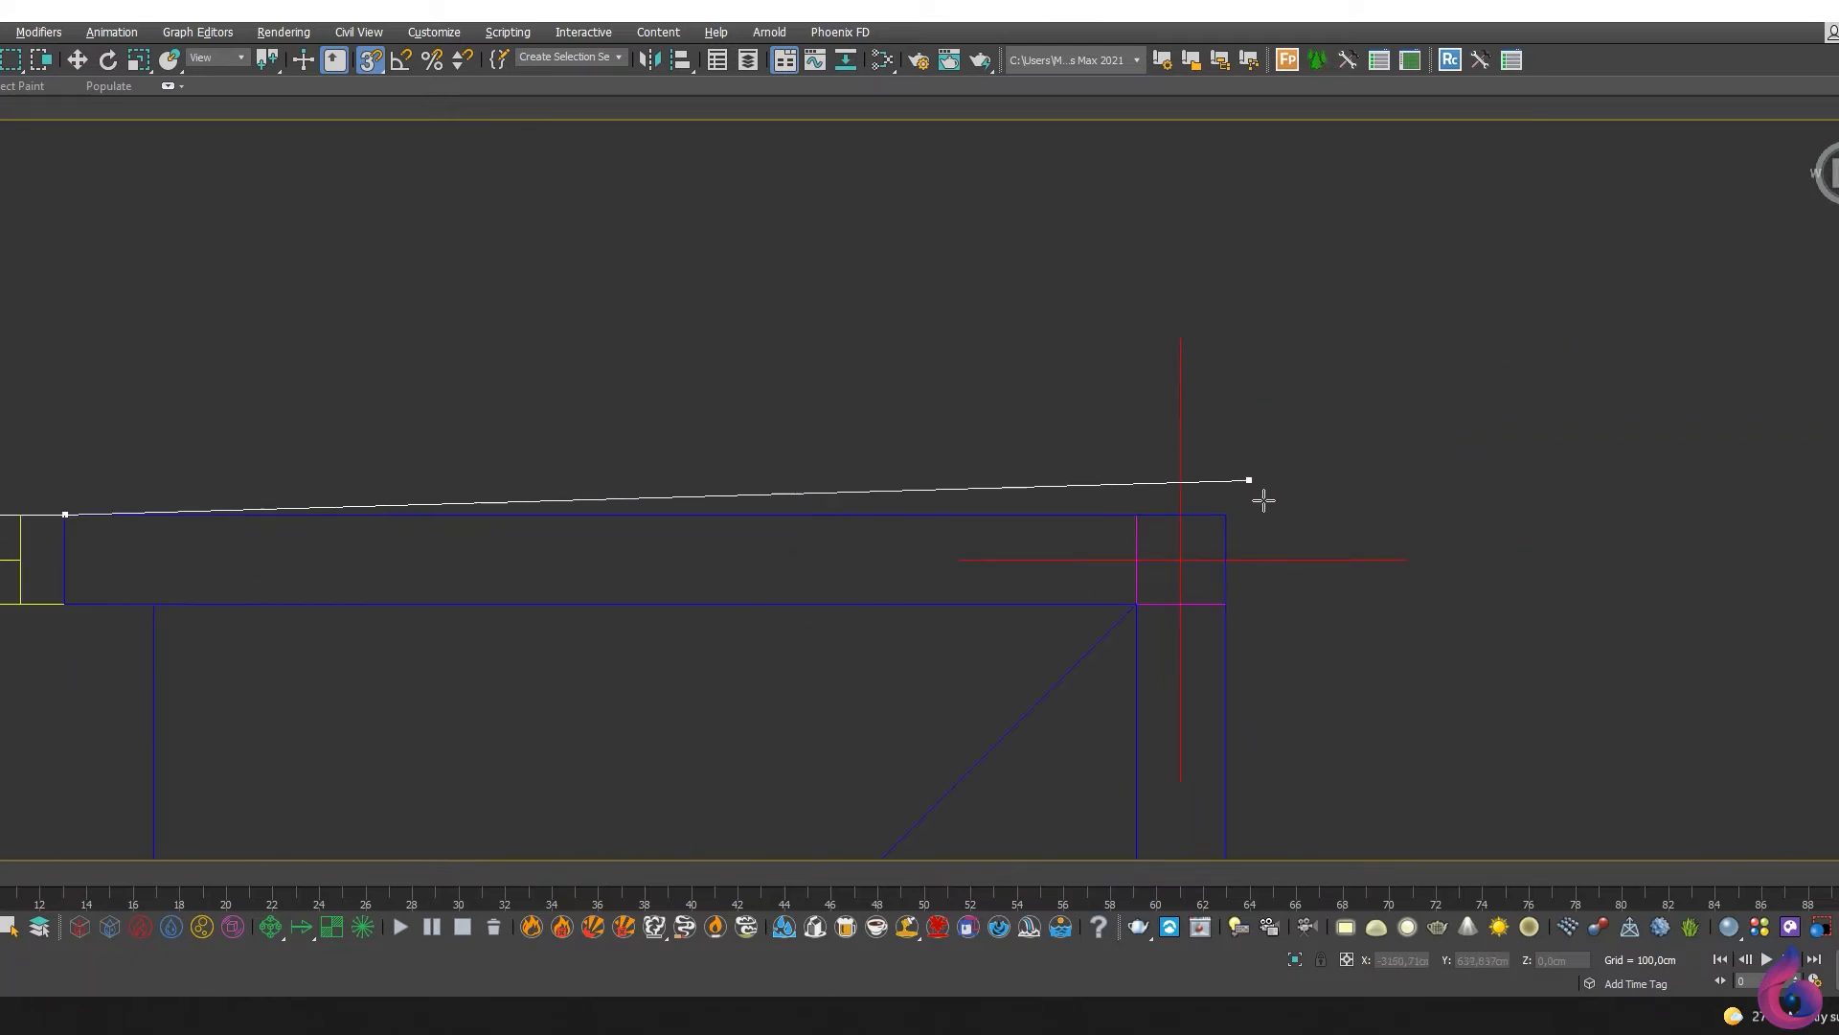
{"action": "left_click", "coordinate": [1226, 515]}
Step: Continue the outline down the east wall past its window to the lower-right outer corner
{"action": "middle_click_drag", "start_coordinate": [1408, 565], "coordinate": [1209, 203]}
{"action": "scroll", "coordinate": [1209, 203], "scroll_direction": "down", "scroll_amount": 3}
{"action": "middle_click_drag", "start_coordinate": [1297, 569], "coordinate": [1234, 189]}
{"action": "scroll", "coordinate": [1233, 188], "scroll_direction": "down", "scroll_amount": 3}
{"action": "middle_click_drag", "start_coordinate": [1249, 525], "coordinate": [1245, 403]}
{"action": "scroll", "coordinate": [1176, 467], "scroll_direction": "up", "scroll_amount": 4}
{"action": "left_click", "coordinate": [1132, 401]}
{"action": "middle_click_drag", "start_coordinate": [1269, 639], "coordinate": [1223, 235]}
{"action": "scroll", "coordinate": [1222, 236], "scroll_direction": "down", "scroll_amount": 3}
{"action": "left_click", "coordinate": [1169, 399]}
Step: Trace the south wall with points at both window edges, close the spline at its starting corner and end the line
{"action": "scroll", "coordinate": [1220, 263], "scroll_direction": "down", "scroll_amount": 3}
{"action": "scroll", "coordinate": [1174, 476], "scroll_direction": "up", "scroll_amount": 4}
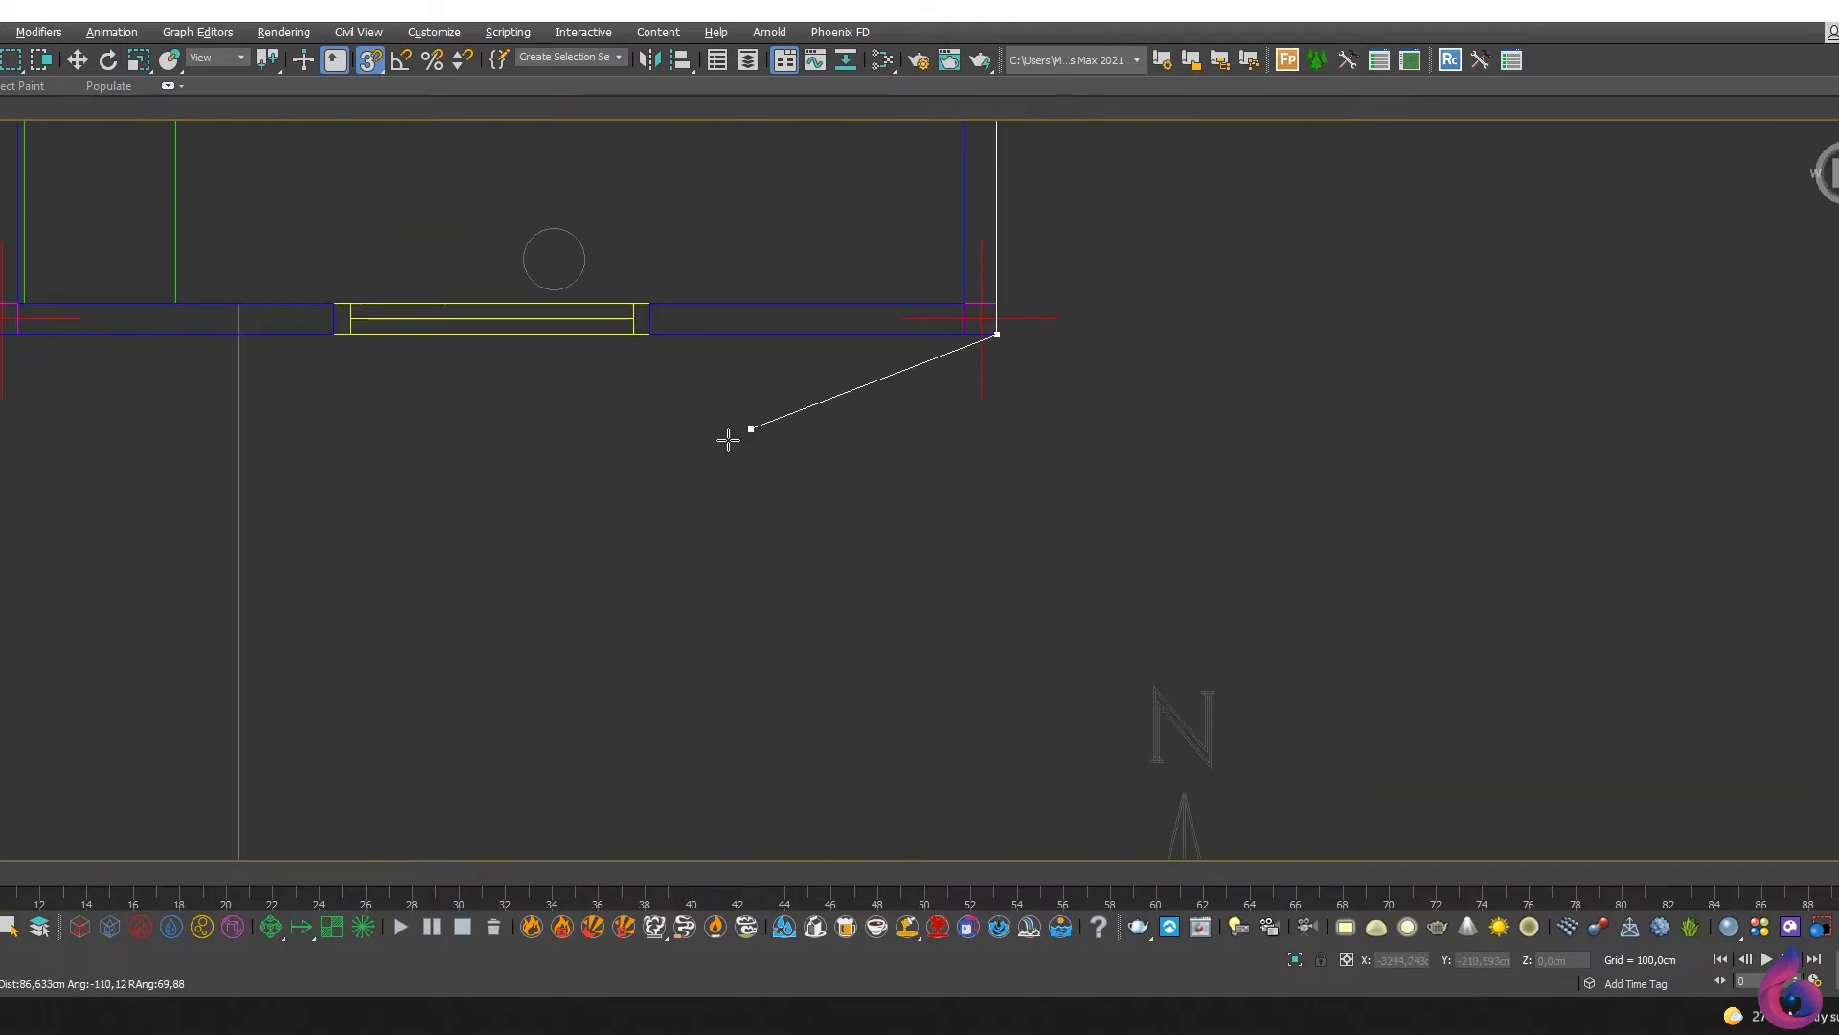
{"action": "left_click", "coordinate": [659, 347]}
{"action": "middle_click_drag", "start_coordinate": [345, 353], "coordinate": [1486, 544]}
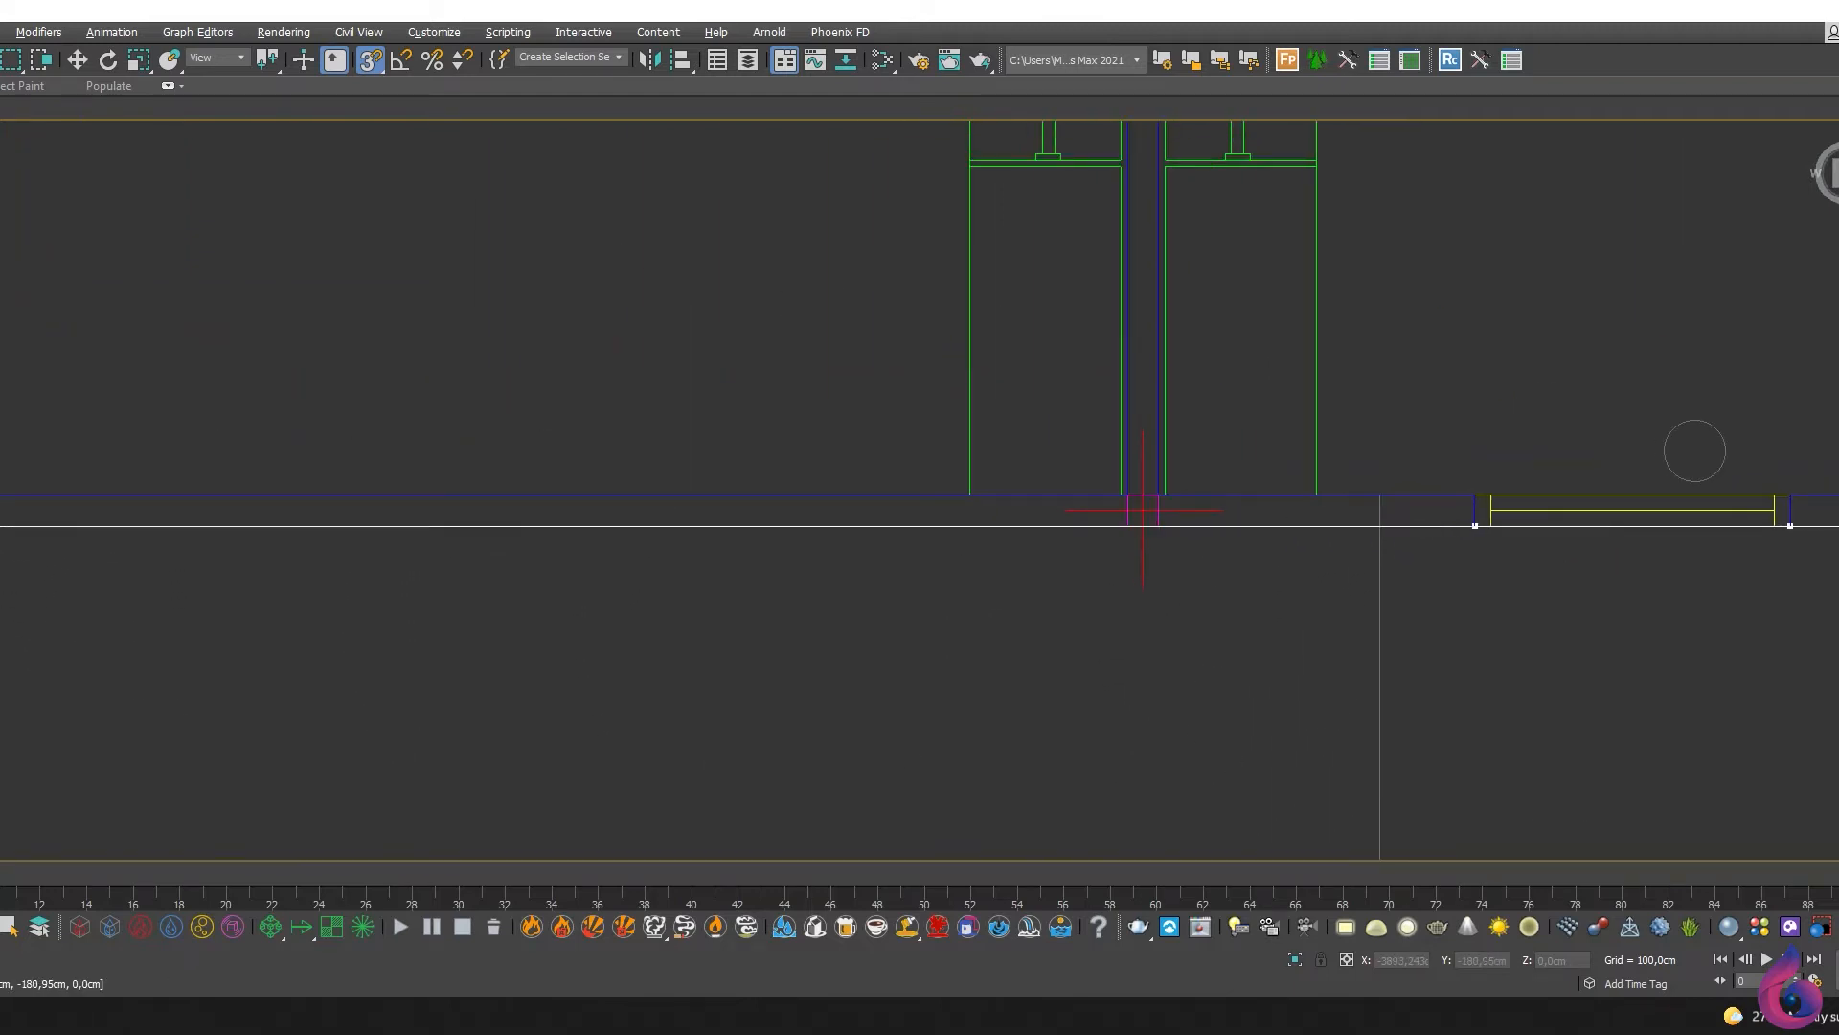
{"action": "left_click", "coordinate": [2, 526]}
{"action": "left_click", "coordinate": [882, 530]}
{"action": "right_click", "coordinate": [772, 405]}
Step: Extrude the closed outer wall outline upward into a solid block and show it shaded
{"action": "middle_click_drag", "start_coordinate": [772, 406], "coordinate": [810, 610]}
{"action": "scroll", "coordinate": [755, 575], "scroll_direction": "down", "scroll_amount": 6}
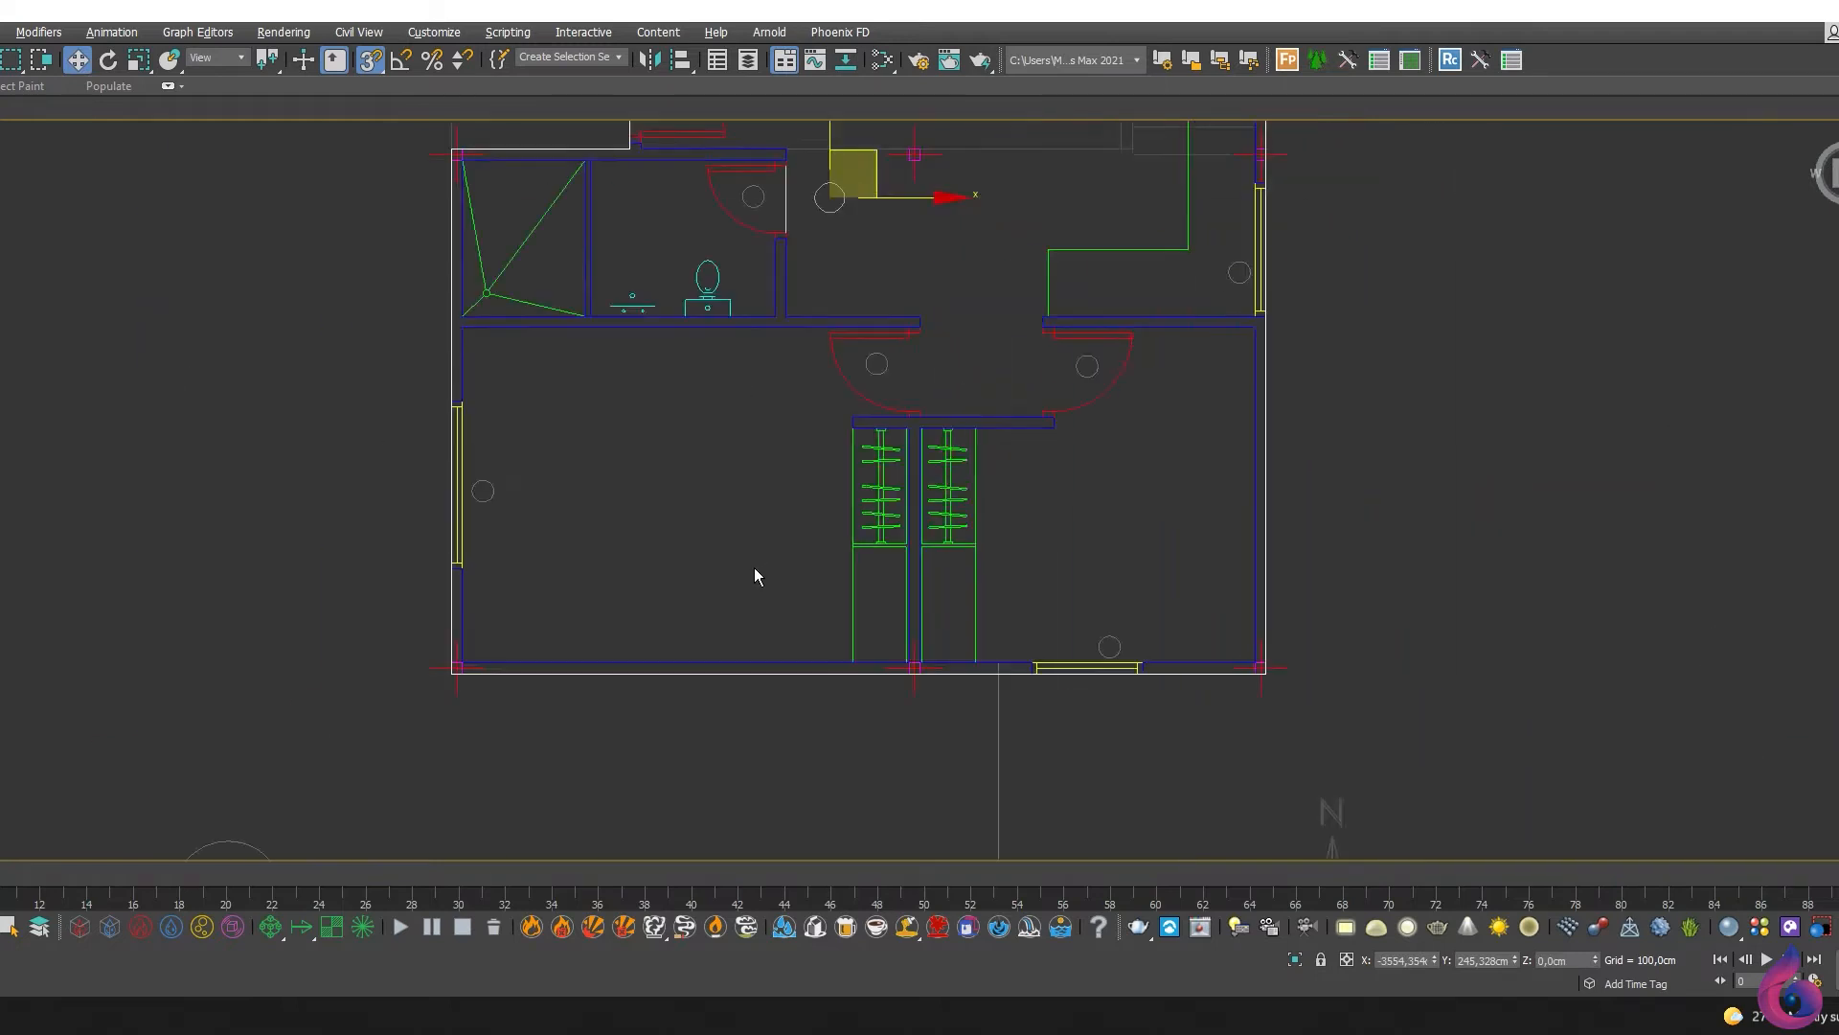
{"action": "middle_click_drag", "start_coordinate": [684, 634], "coordinate": [799, 548], "text": "alt"}
{"action": "scroll", "coordinate": [842, 510], "scroll_direction": "up", "scroll_amount": 6}
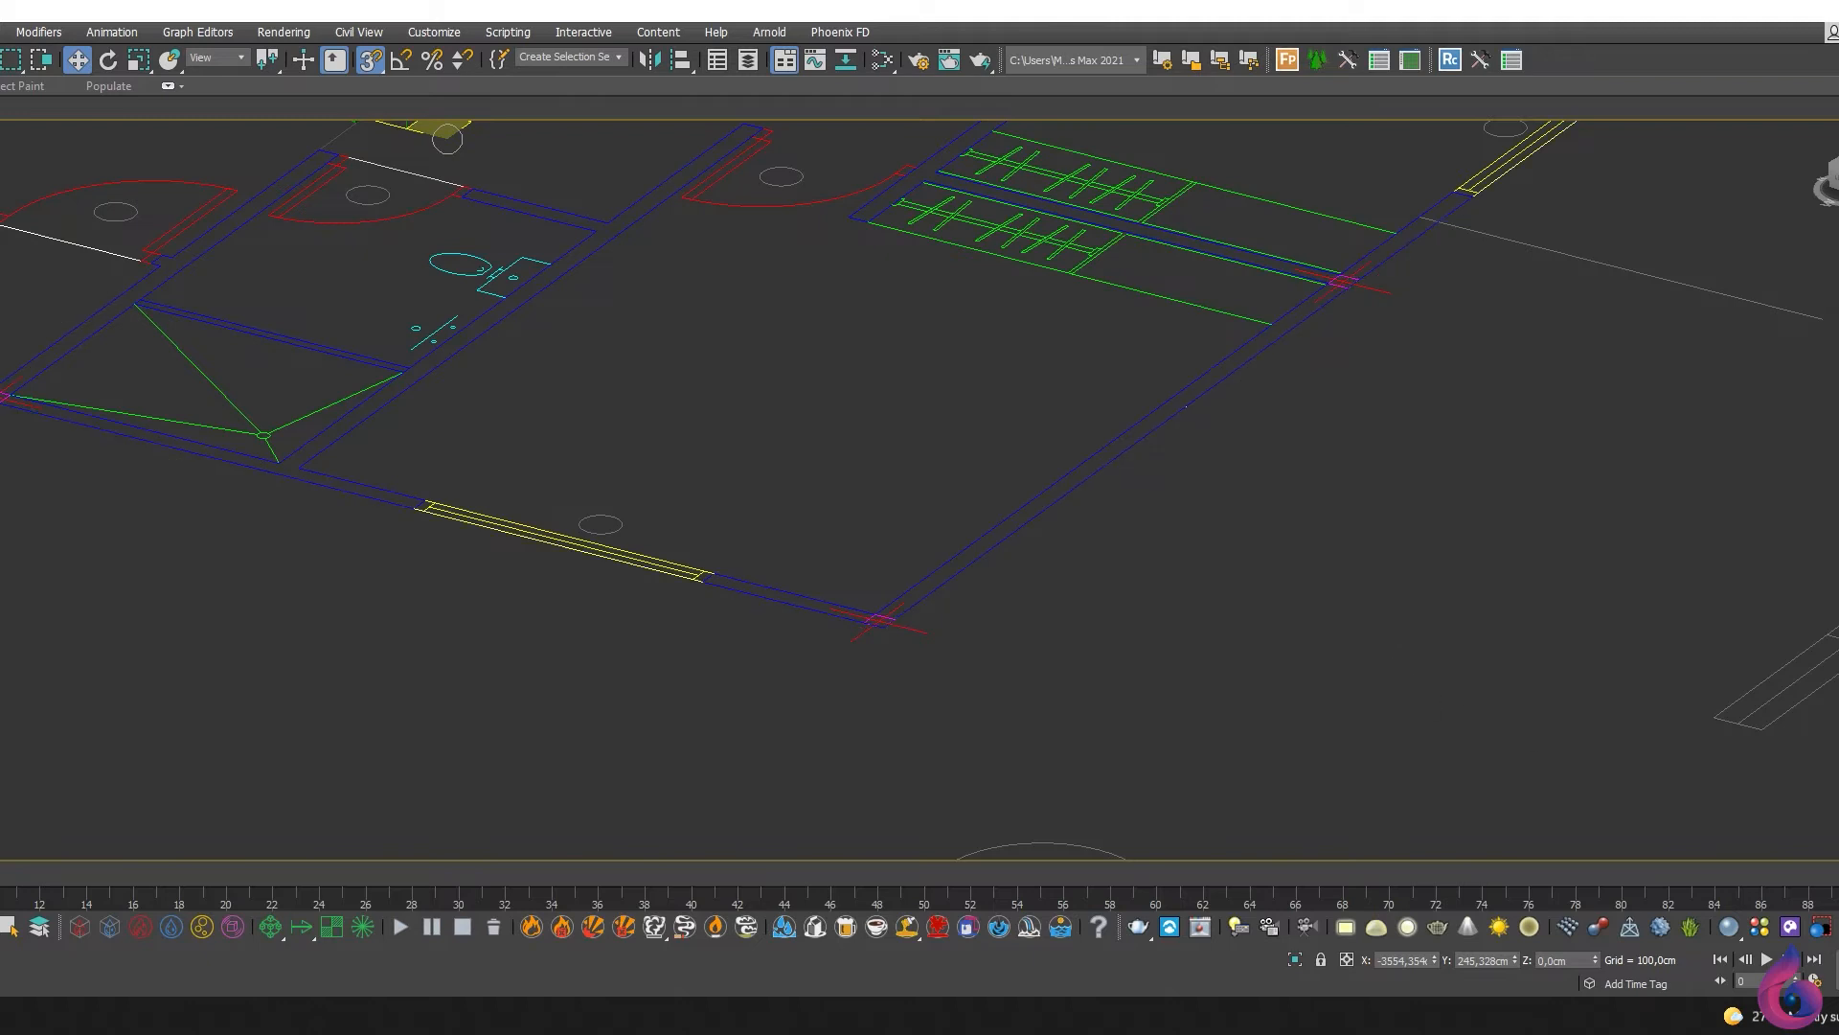
{"action": "key", "text": "Return"}
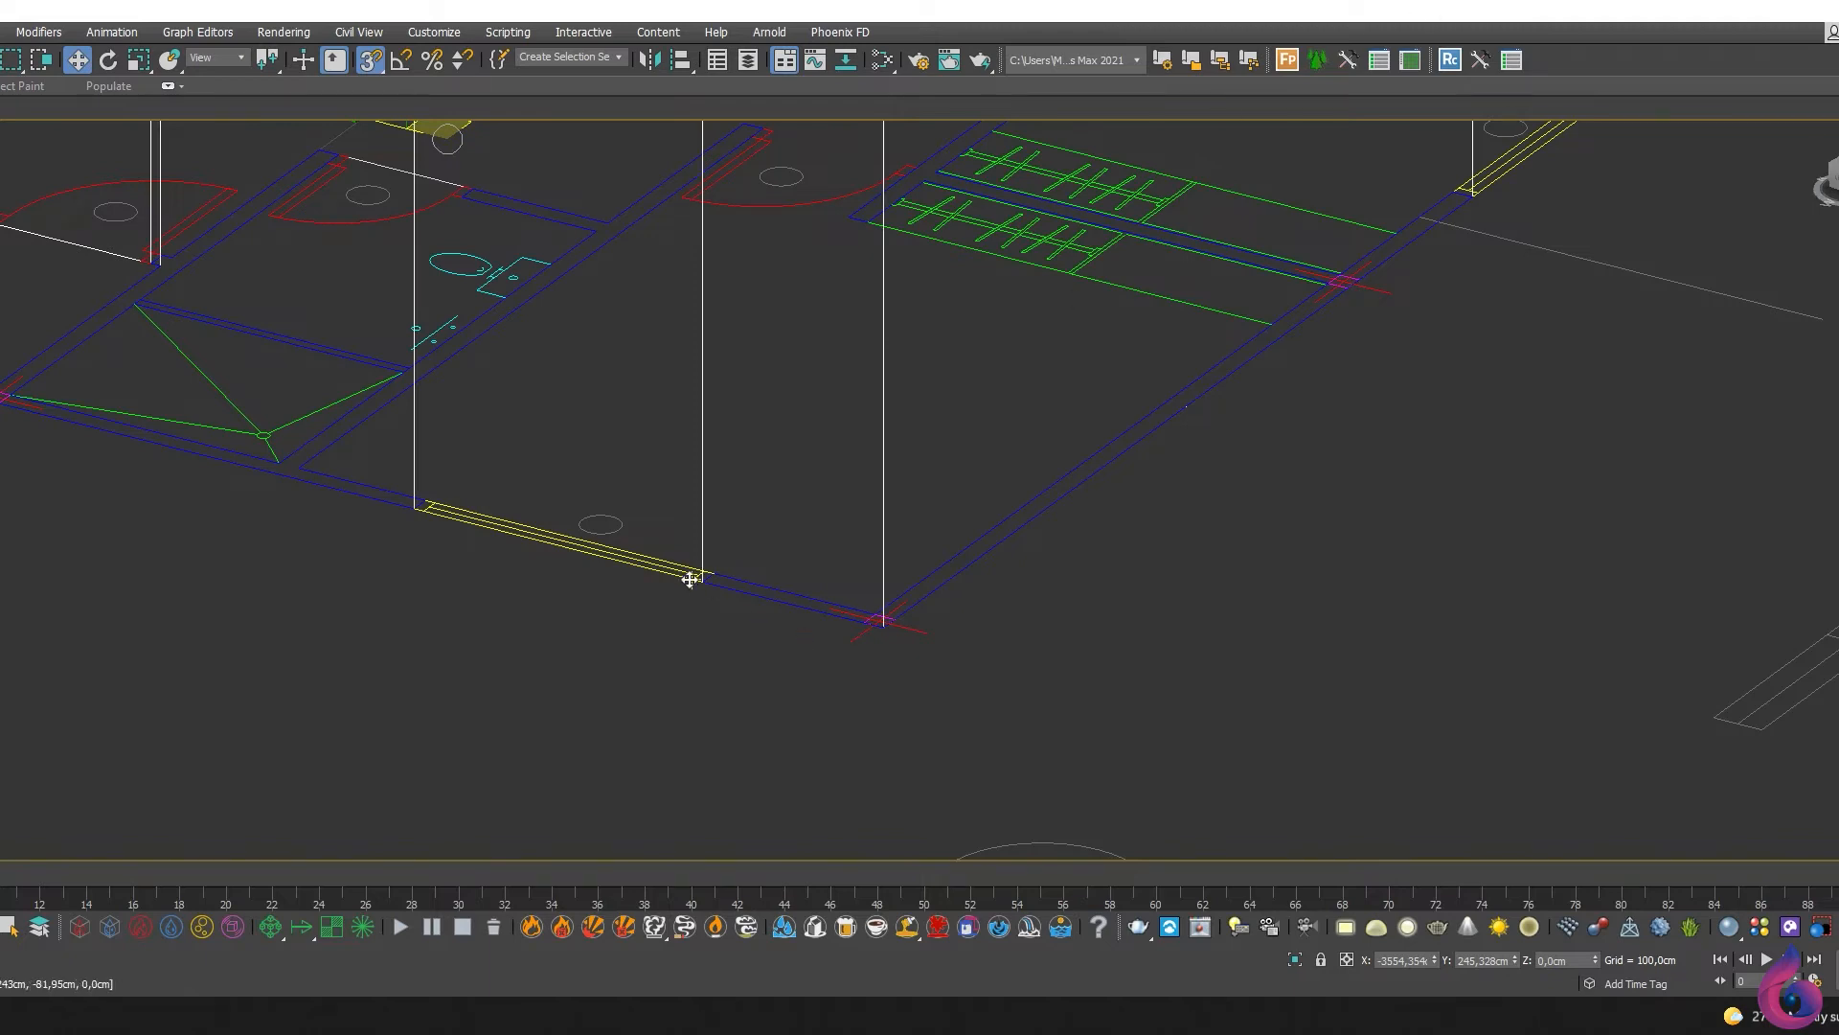
{"action": "middle_click_drag", "start_coordinate": [694, 584], "coordinate": [761, 794]}
{"action": "scroll", "coordinate": [761, 793], "scroll_direction": "down", "scroll_amount": 3}
{"action": "key", "text": "F3"}
Step: Turn off snapping and convert the extruded block to an Editable Poly
{"action": "scroll", "coordinate": [871, 526], "scroll_direction": "down", "scroll_amount": 5}
{"action": "mouse_move", "coordinate": [866, 550]}
{"action": "middle_mouse_down", "text": "alt"}
{"action": "mouse_move", "coordinate": [964, 568]}
{"action": "mouse_move", "coordinate": [842, 538]}
{"action": "middle_mouse_up", "text": "alt"}
{"action": "key", "text": "s"}
{"action": "scroll", "coordinate": [842, 538], "scroll_direction": "up", "scroll_amount": 4}
{"action": "middle_click_drag", "start_coordinate": [874, 640], "coordinate": [886, 592], "text": "alt"}
{"action": "right_click", "coordinate": [900, 544]}
{"action": "mouse_move", "coordinate": [1082, 742]}
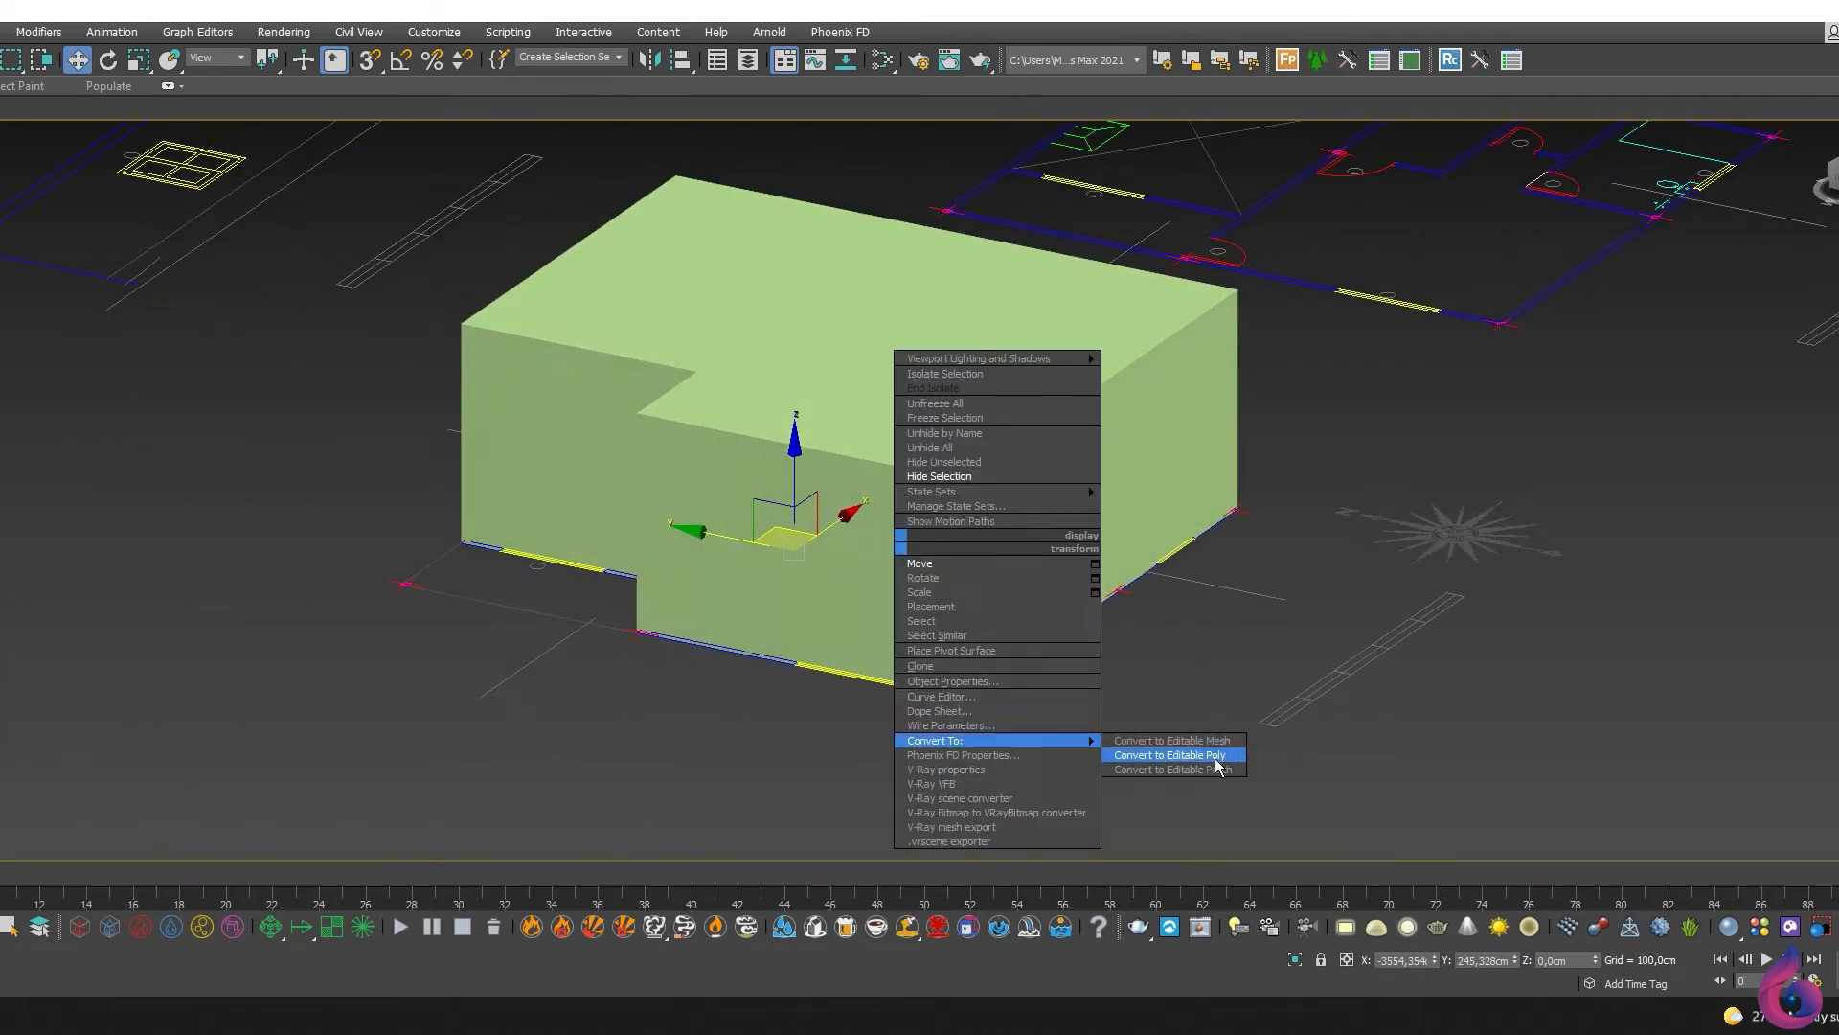
{"action": "left_click", "coordinate": [1213, 760]}
{"action": "middle_click_drag", "start_coordinate": [945, 548], "coordinate": [973, 559]}
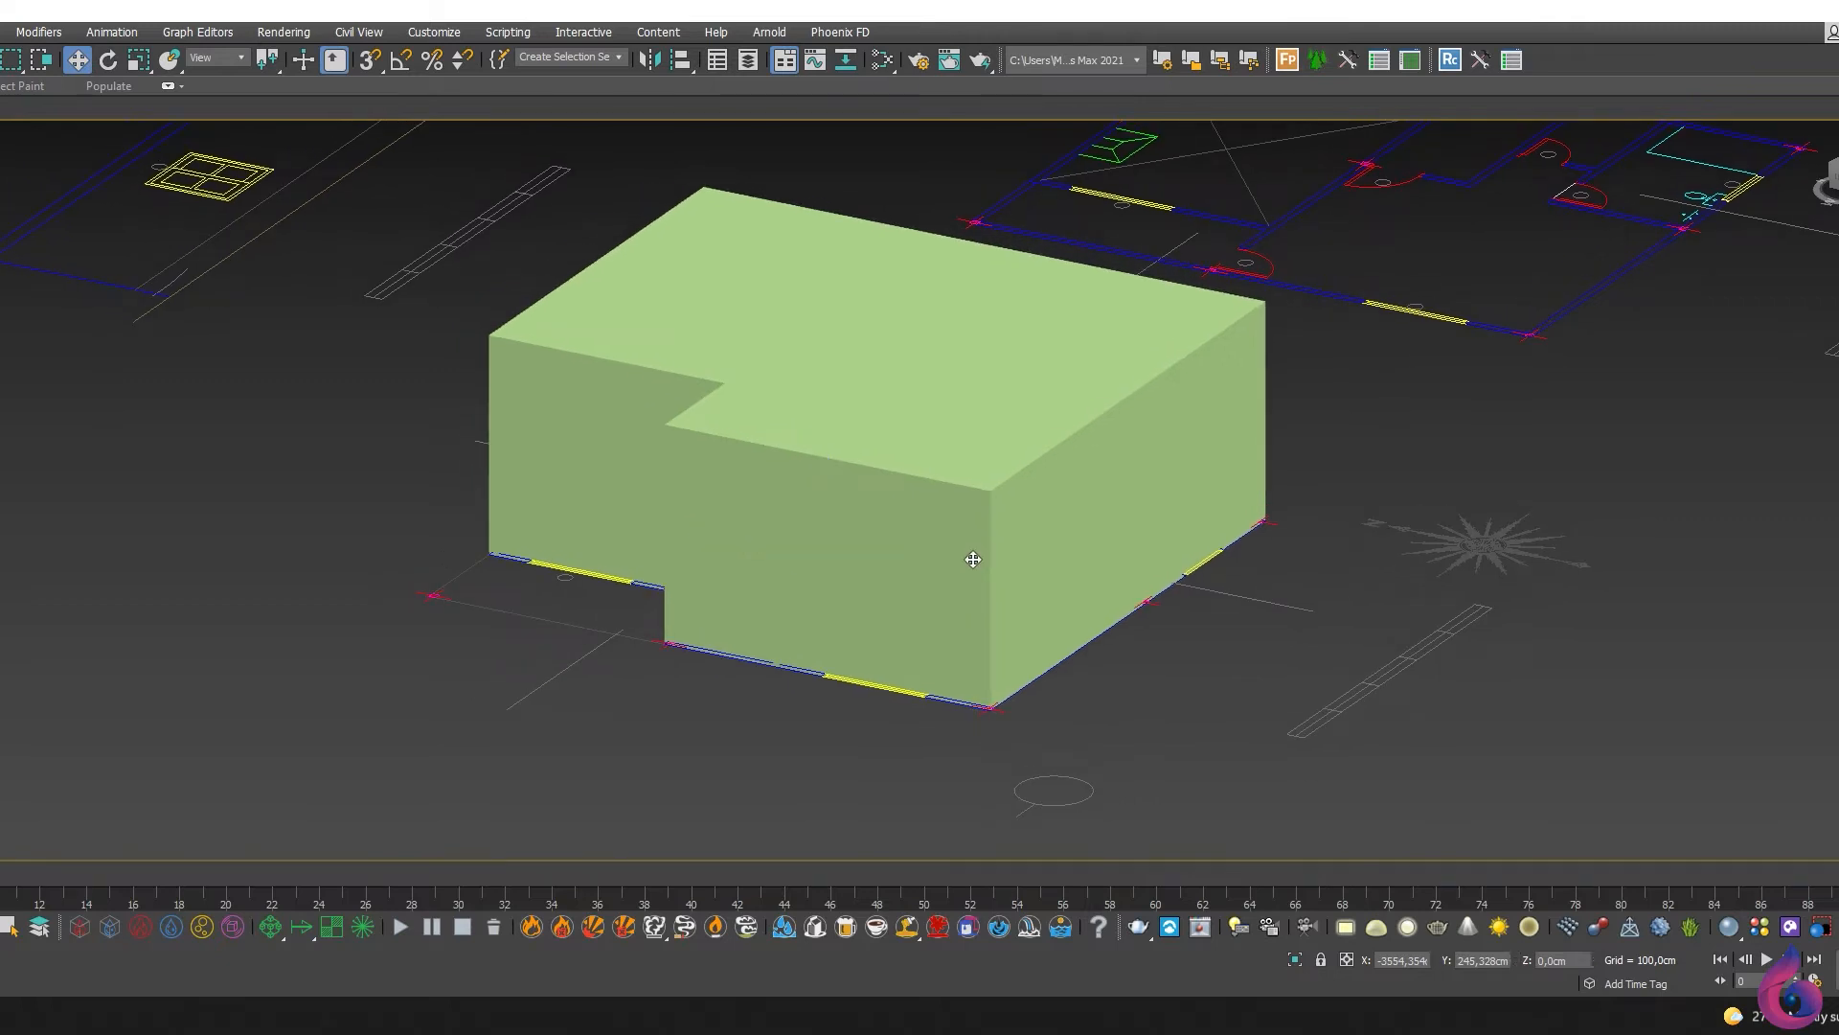
Step: Delete the top and bottom polygons of the block so that only the outer walls are left
{"action": "key", "text": "4"}
{"action": "left_click", "coordinate": [948, 389]}
{"action": "key", "text": "Delete"}
{"action": "left_click", "coordinate": [853, 460]}
{"action": "key", "text": "Delete"}
{"action": "middle_click_drag", "start_coordinate": [925, 496], "coordinate": [973, 507]}
{"action": "scroll", "coordinate": [996, 518], "scroll_direction": "down", "scroll_amount": 3}
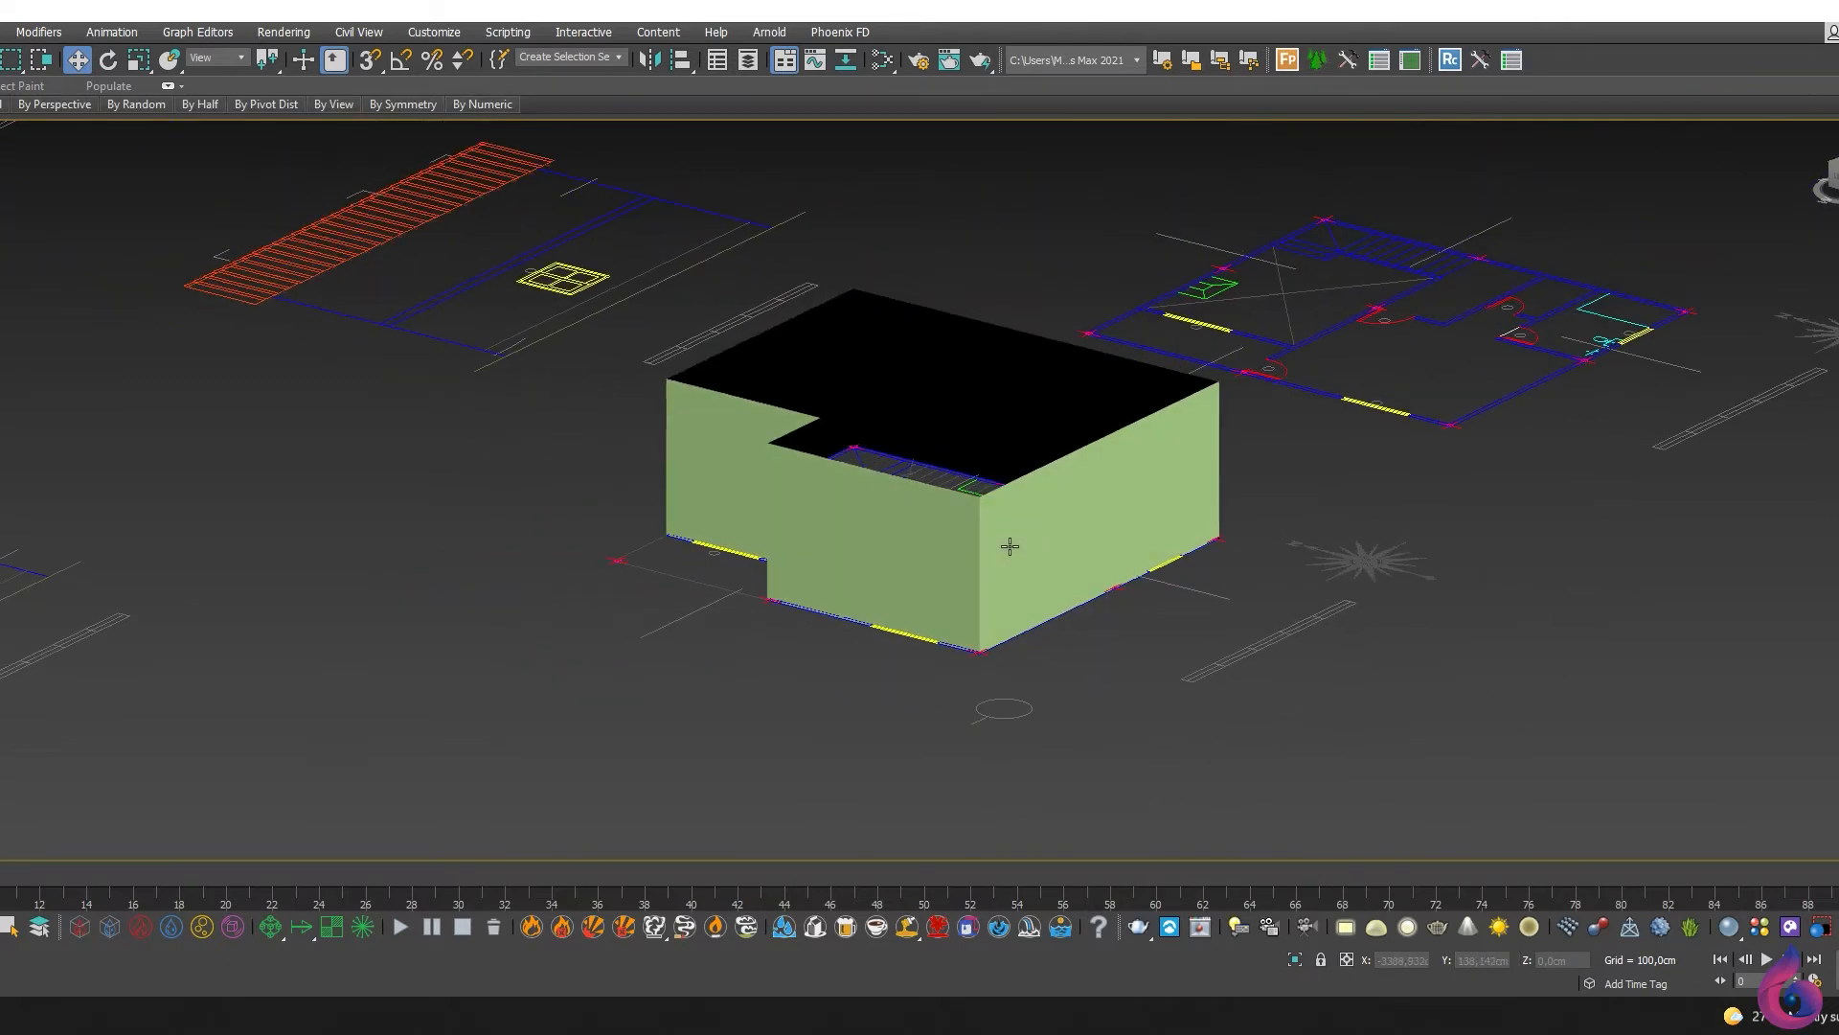
Step: Create a VRayMtl material in the material editor and assign it to the walls
{"action": "key", "text": "m"}
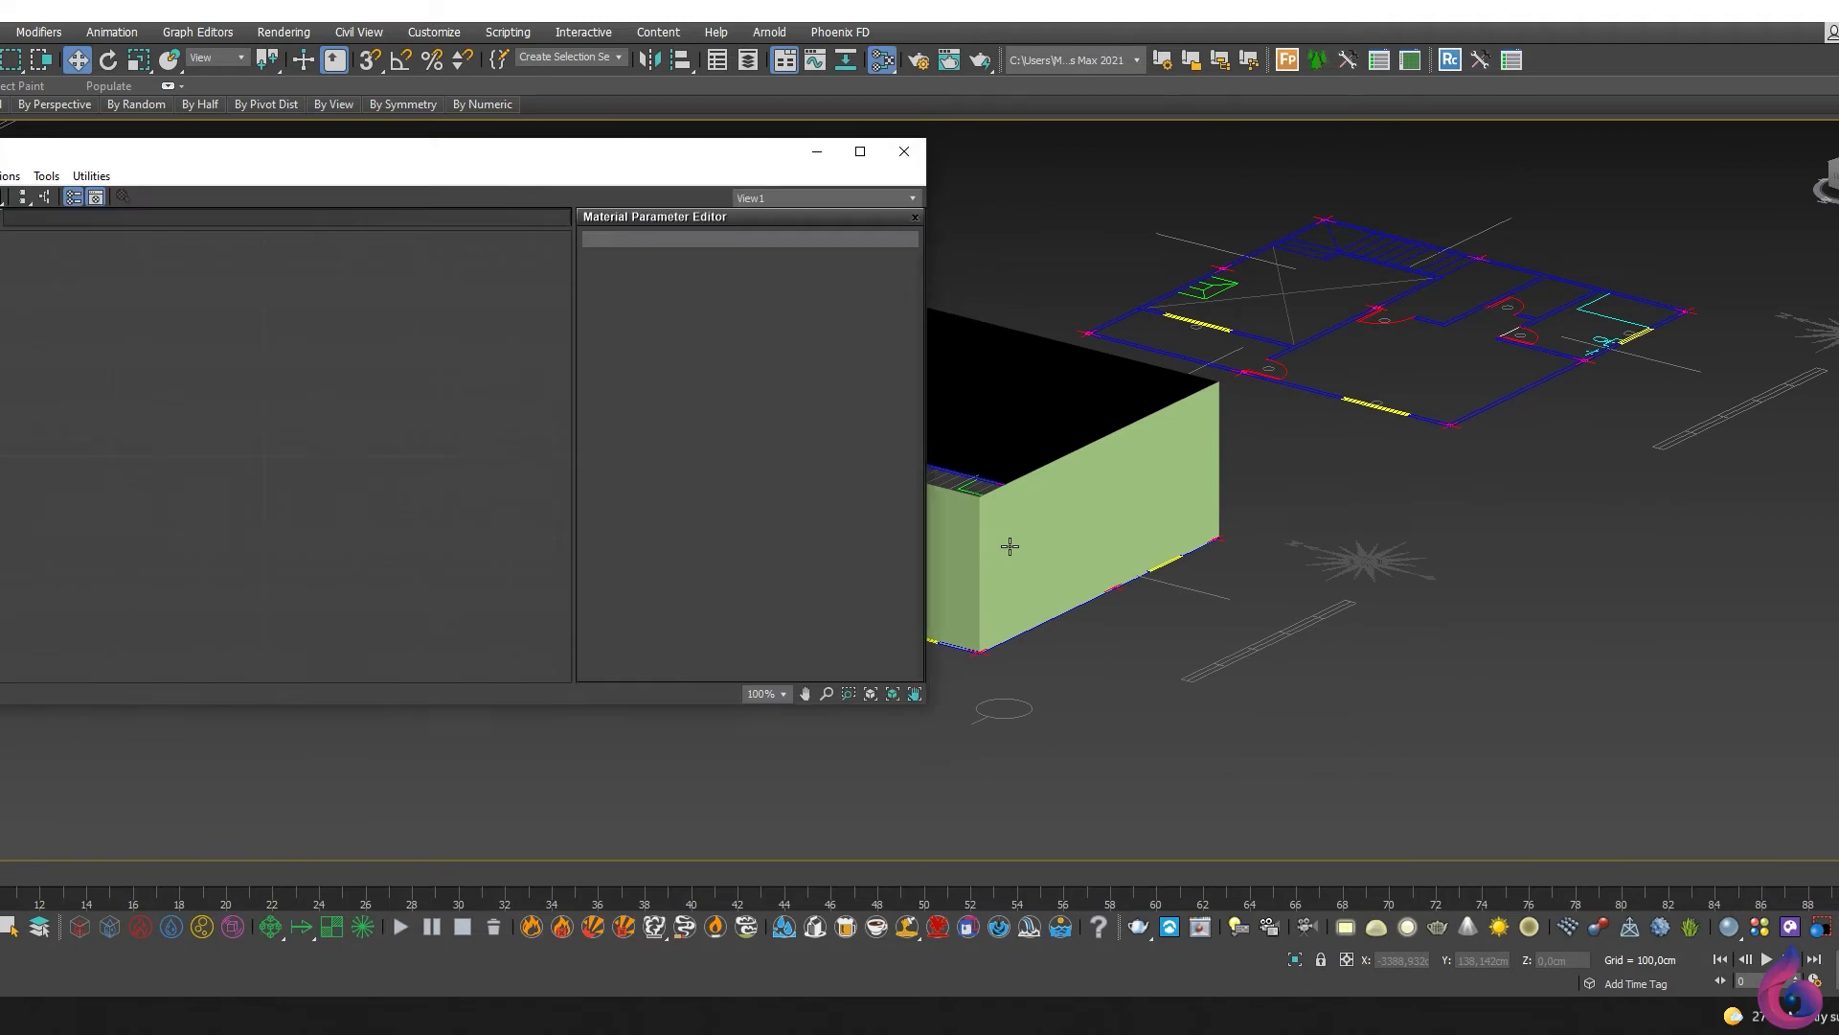
{"action": "left_click_drag", "start_coordinate": [314, 405], "coordinate": [314, 405]}
{"action": "double_click", "coordinate": [342, 415]}
{"action": "right_click", "coordinate": [315, 406]}
{"action": "left_click", "coordinate": [398, 440]}
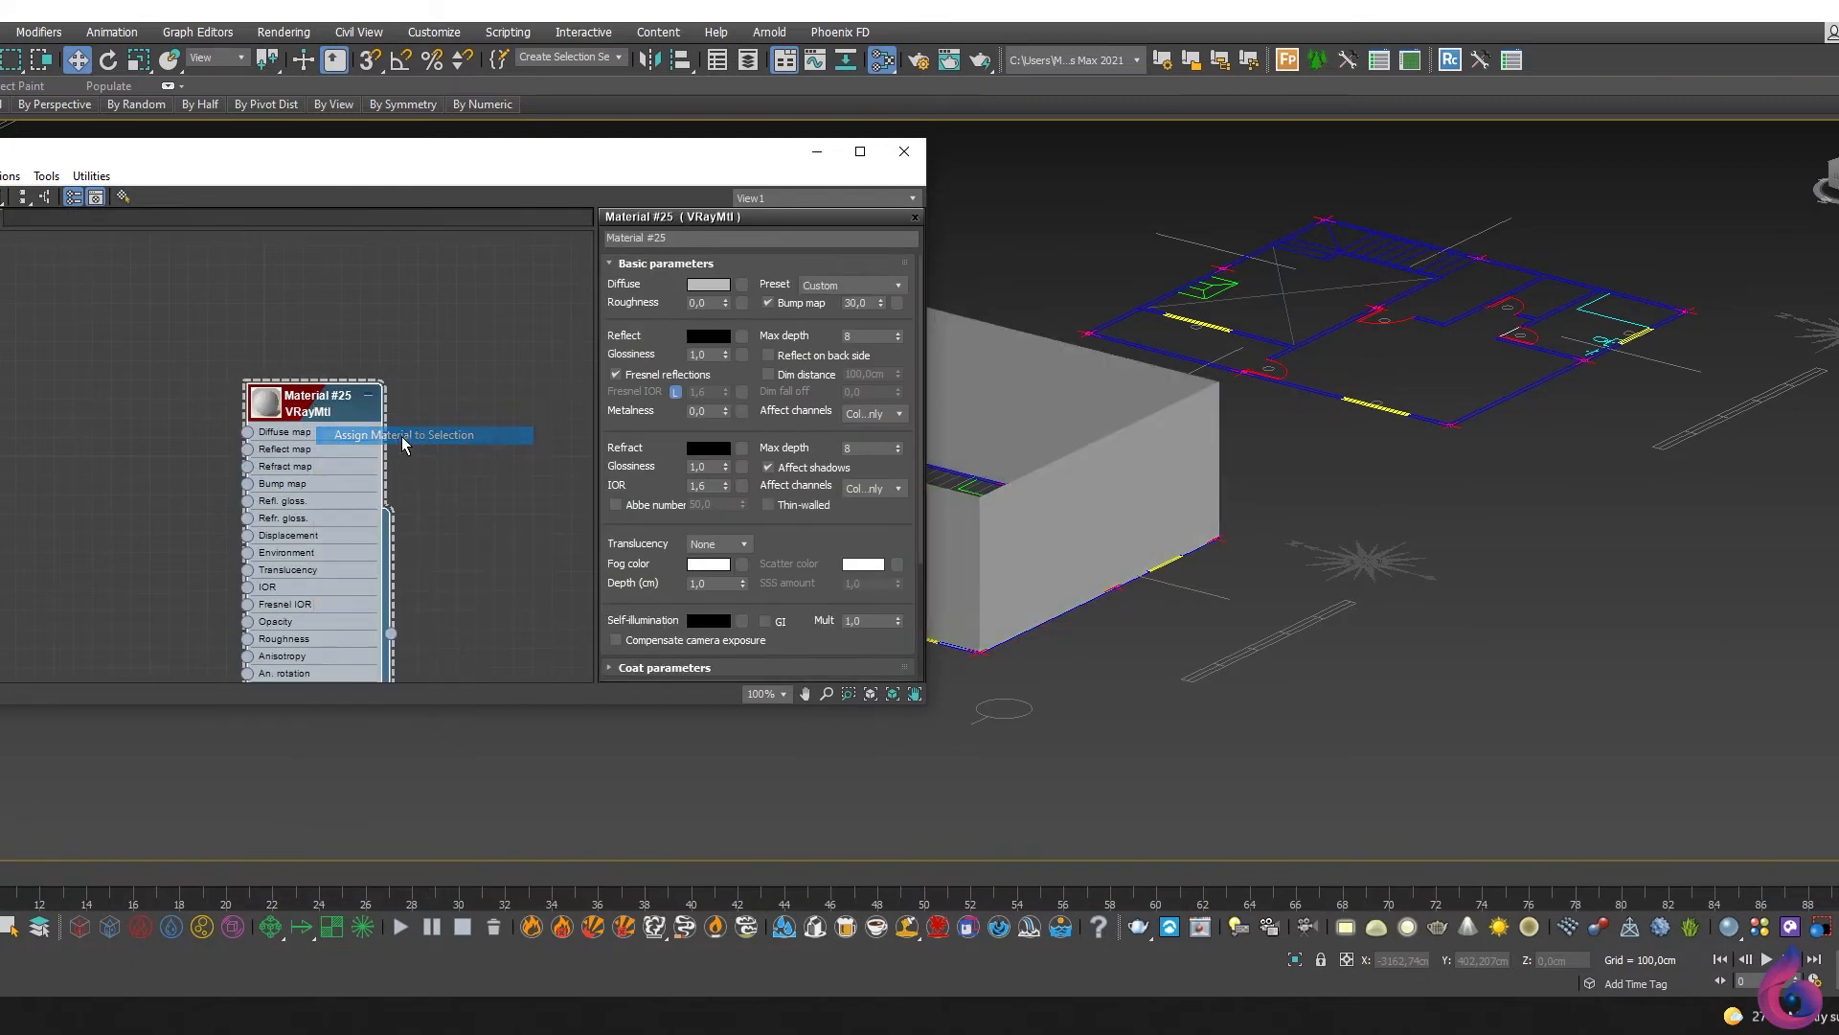
{"action": "left_click", "coordinate": [903, 151]}
Step: Switch to edge editing and select the vertical edge between the protruding wall's window and the nearby outer corner
{"action": "middle_click_drag", "start_coordinate": [1095, 622], "coordinate": [1023, 618]}
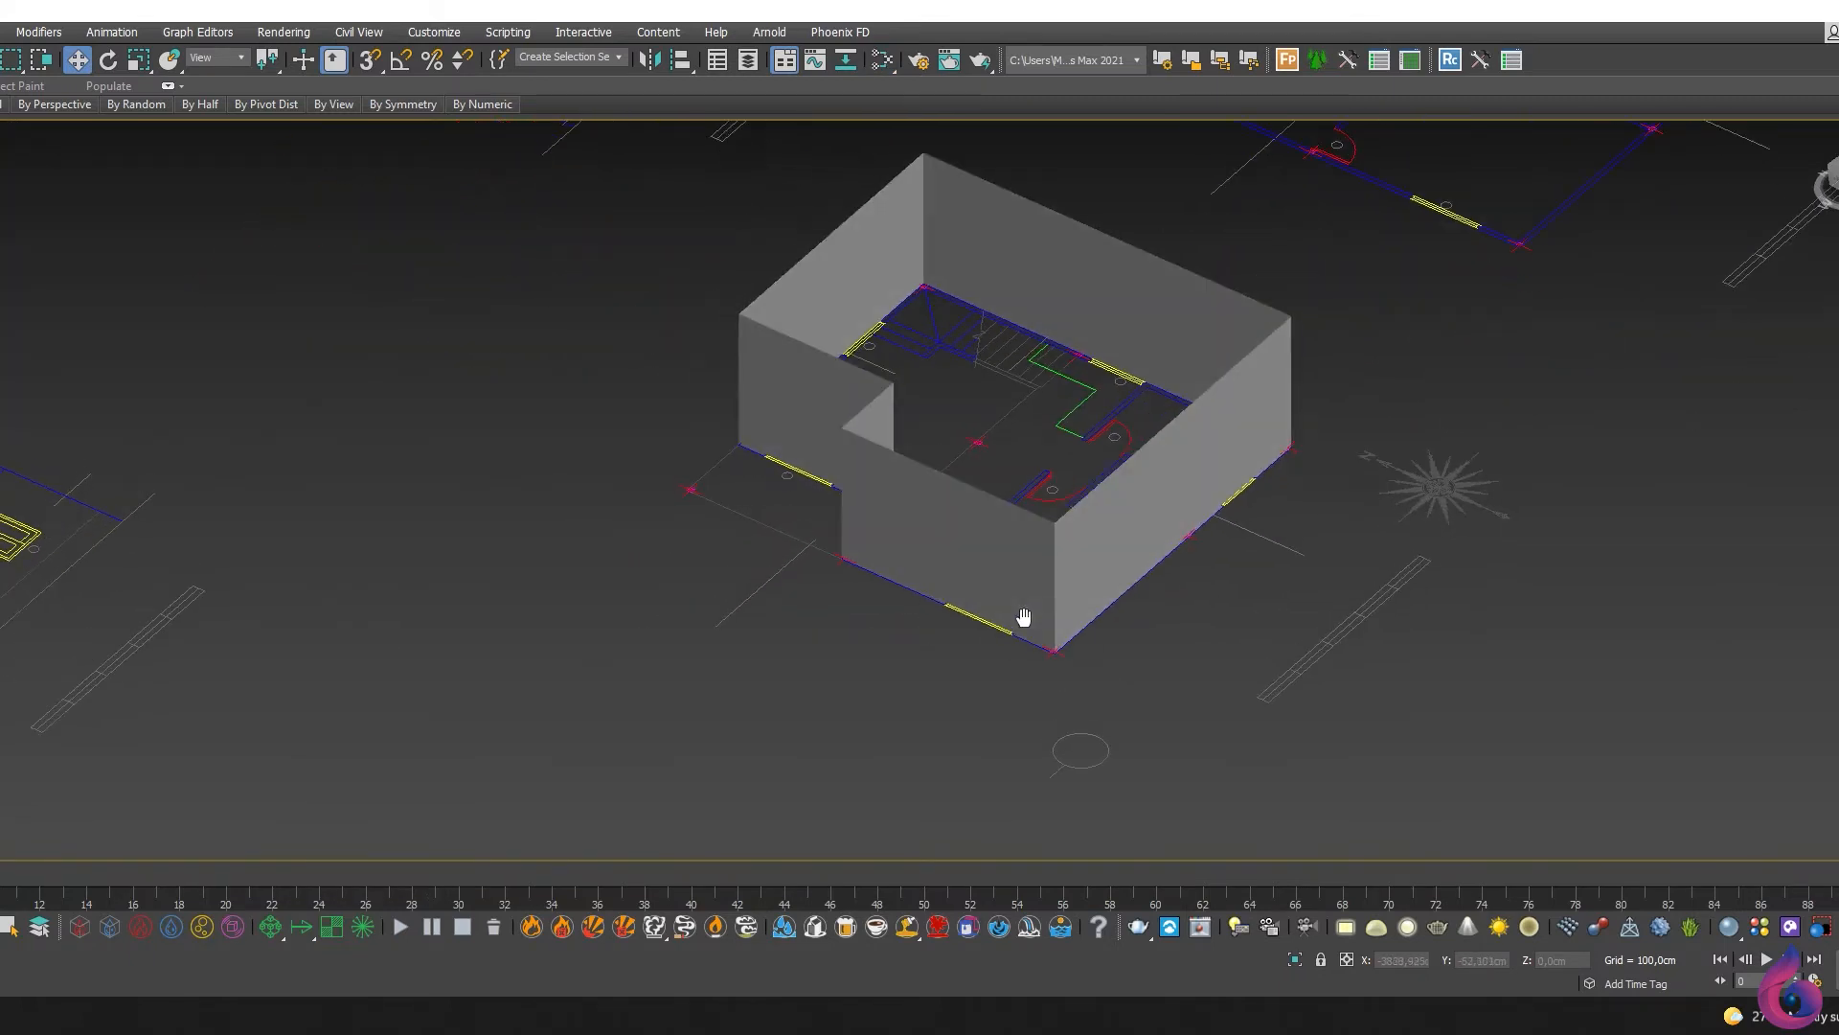
{"action": "scroll", "coordinate": [1024, 618], "scroll_direction": "up", "scroll_amount": 5}
{"action": "scroll", "coordinate": [1024, 618], "scroll_direction": "down", "scroll_amount": 3}
{"action": "left_click", "coordinate": [1024, 643]}
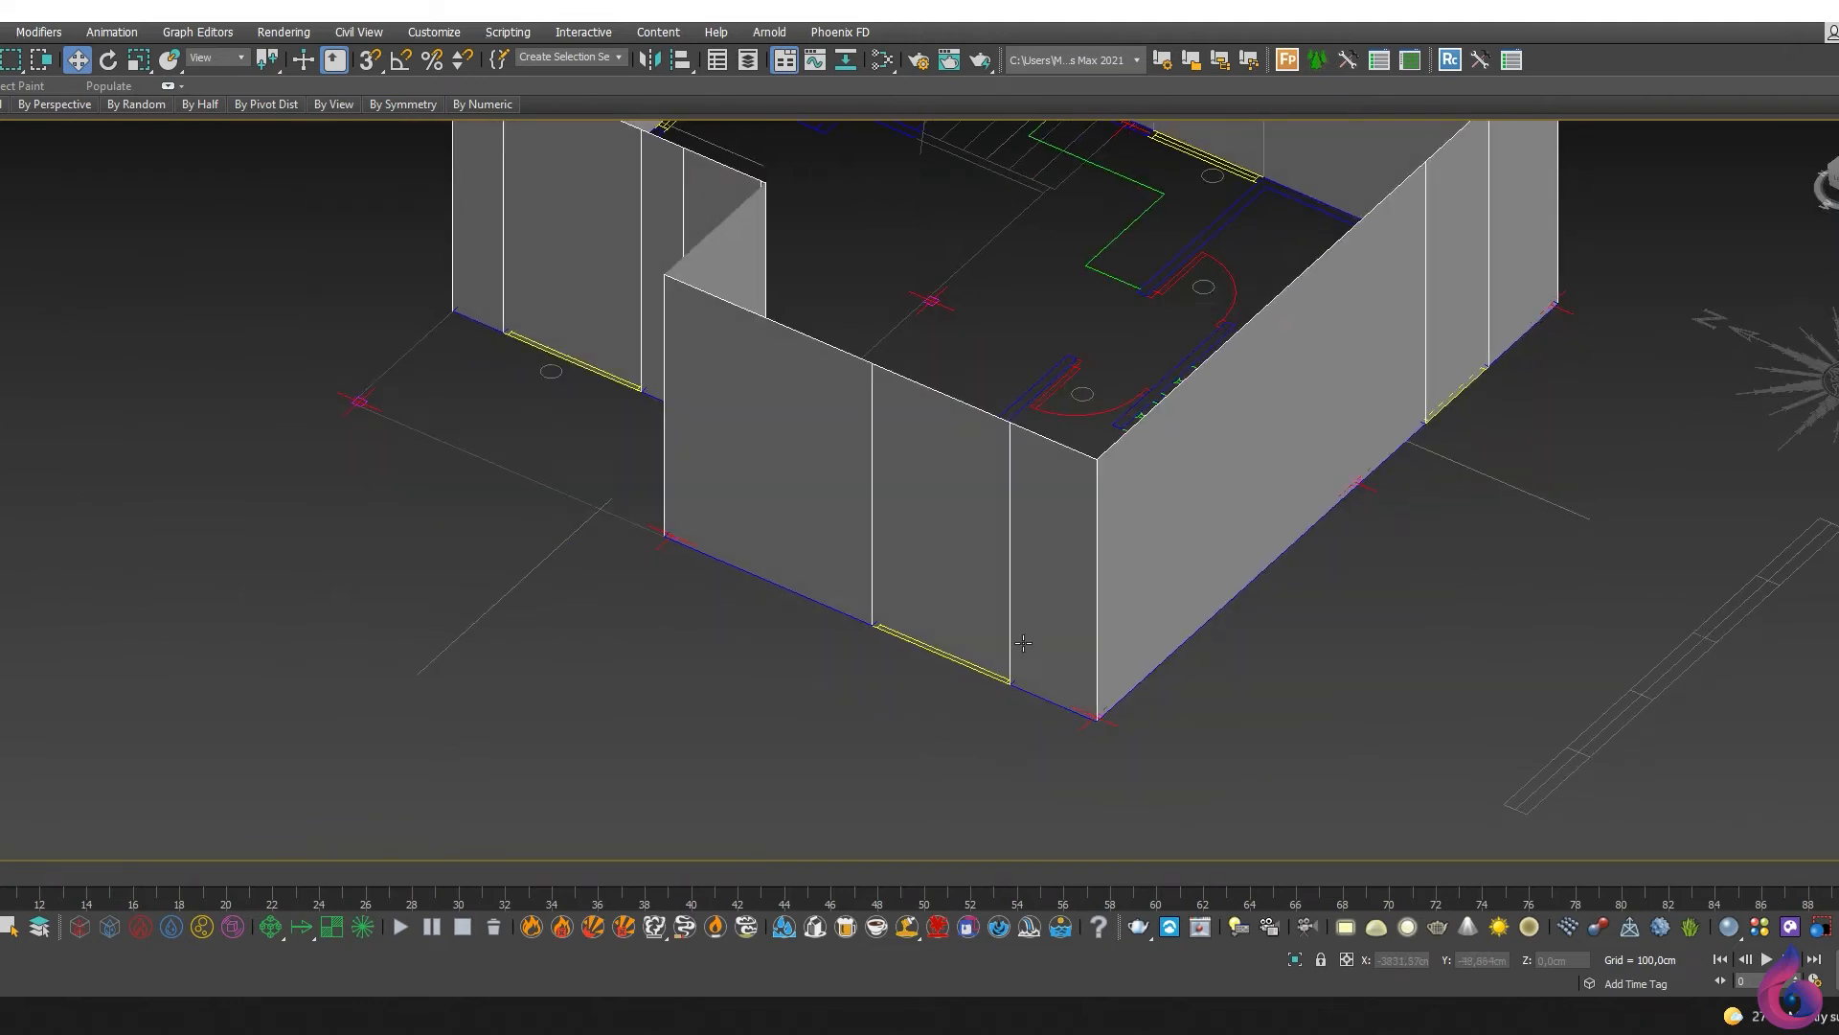
{"action": "scroll", "coordinate": [1023, 643], "scroll_direction": "up", "scroll_amount": 3}
{"action": "scroll", "coordinate": [1059, 605], "scroll_direction": "down", "scroll_amount": 3}
{"action": "mouse_move", "coordinate": [1102, 594]}
{"action": "middle_mouse_down", "text": "alt"}
{"action": "mouse_move", "coordinate": [1202, 578]}
{"action": "mouse_move", "coordinate": [1127, 570]}
{"action": "middle_mouse_up", "text": "alt"}
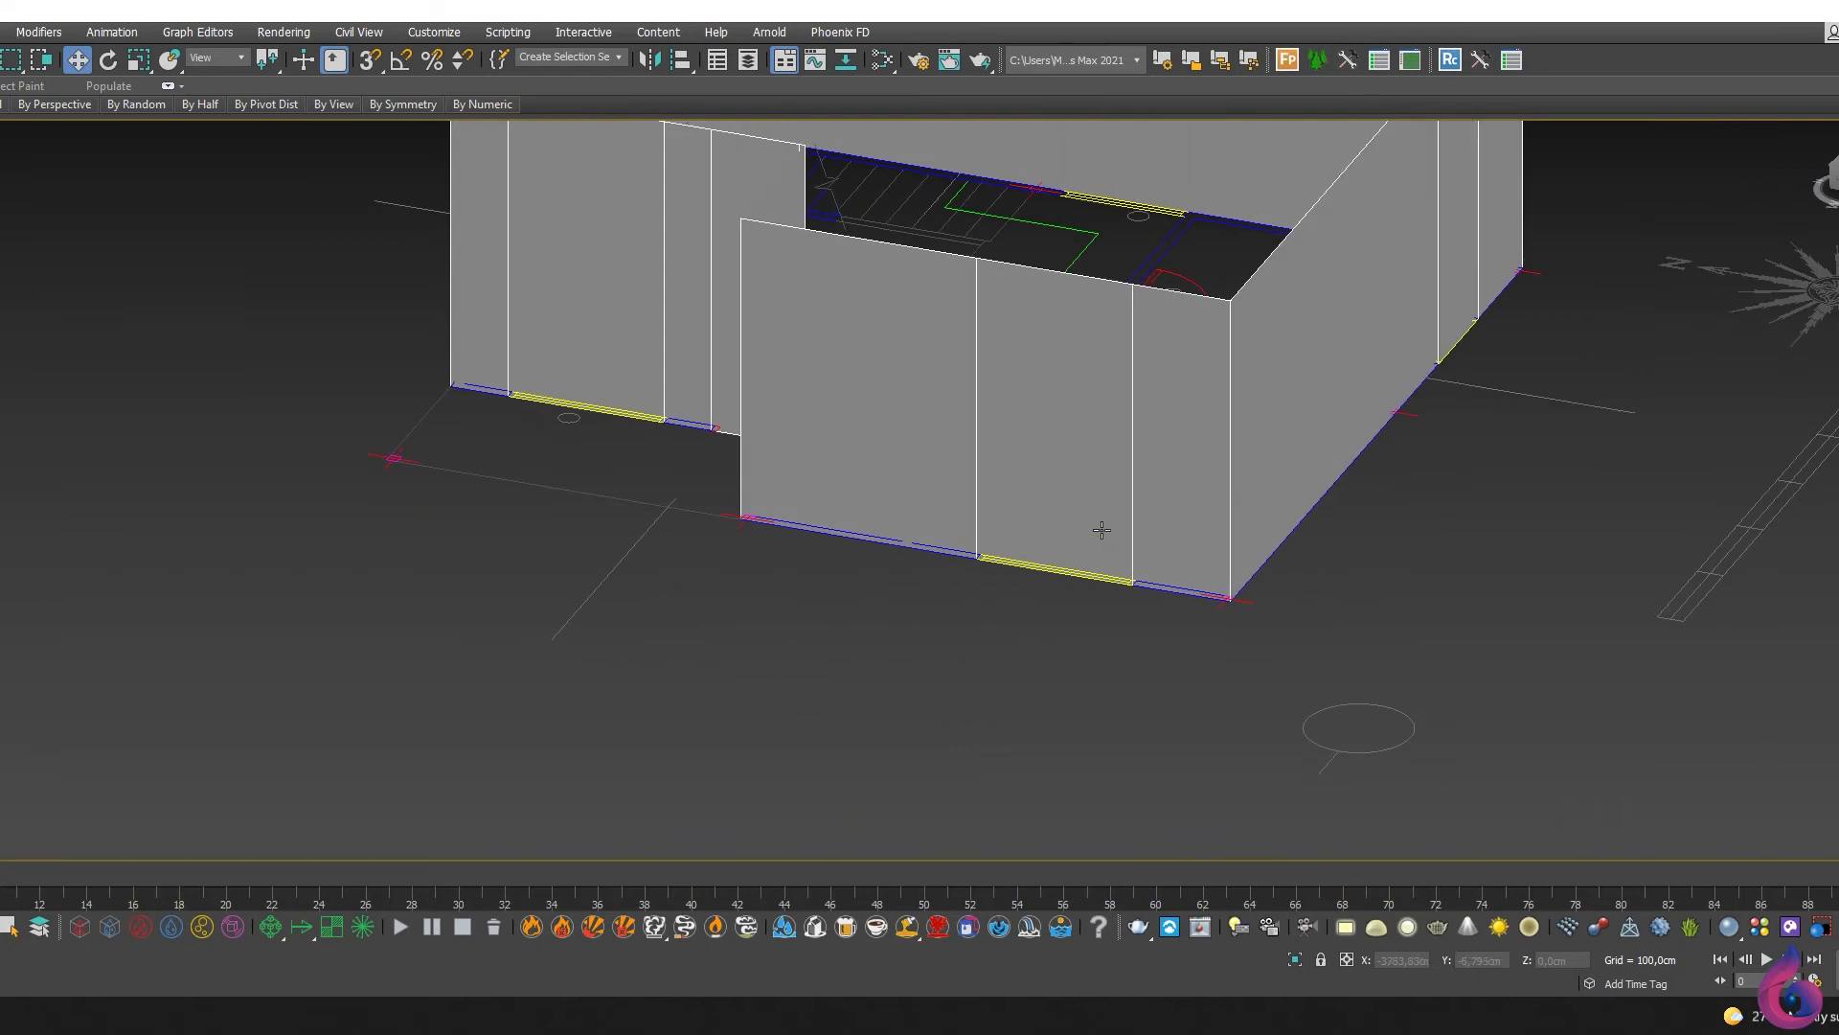
{"action": "middle_click_drag", "start_coordinate": [1194, 455], "coordinate": [1170, 549]}
{"action": "scroll", "coordinate": [1102, 605], "scroll_direction": "up", "scroll_amount": 2}
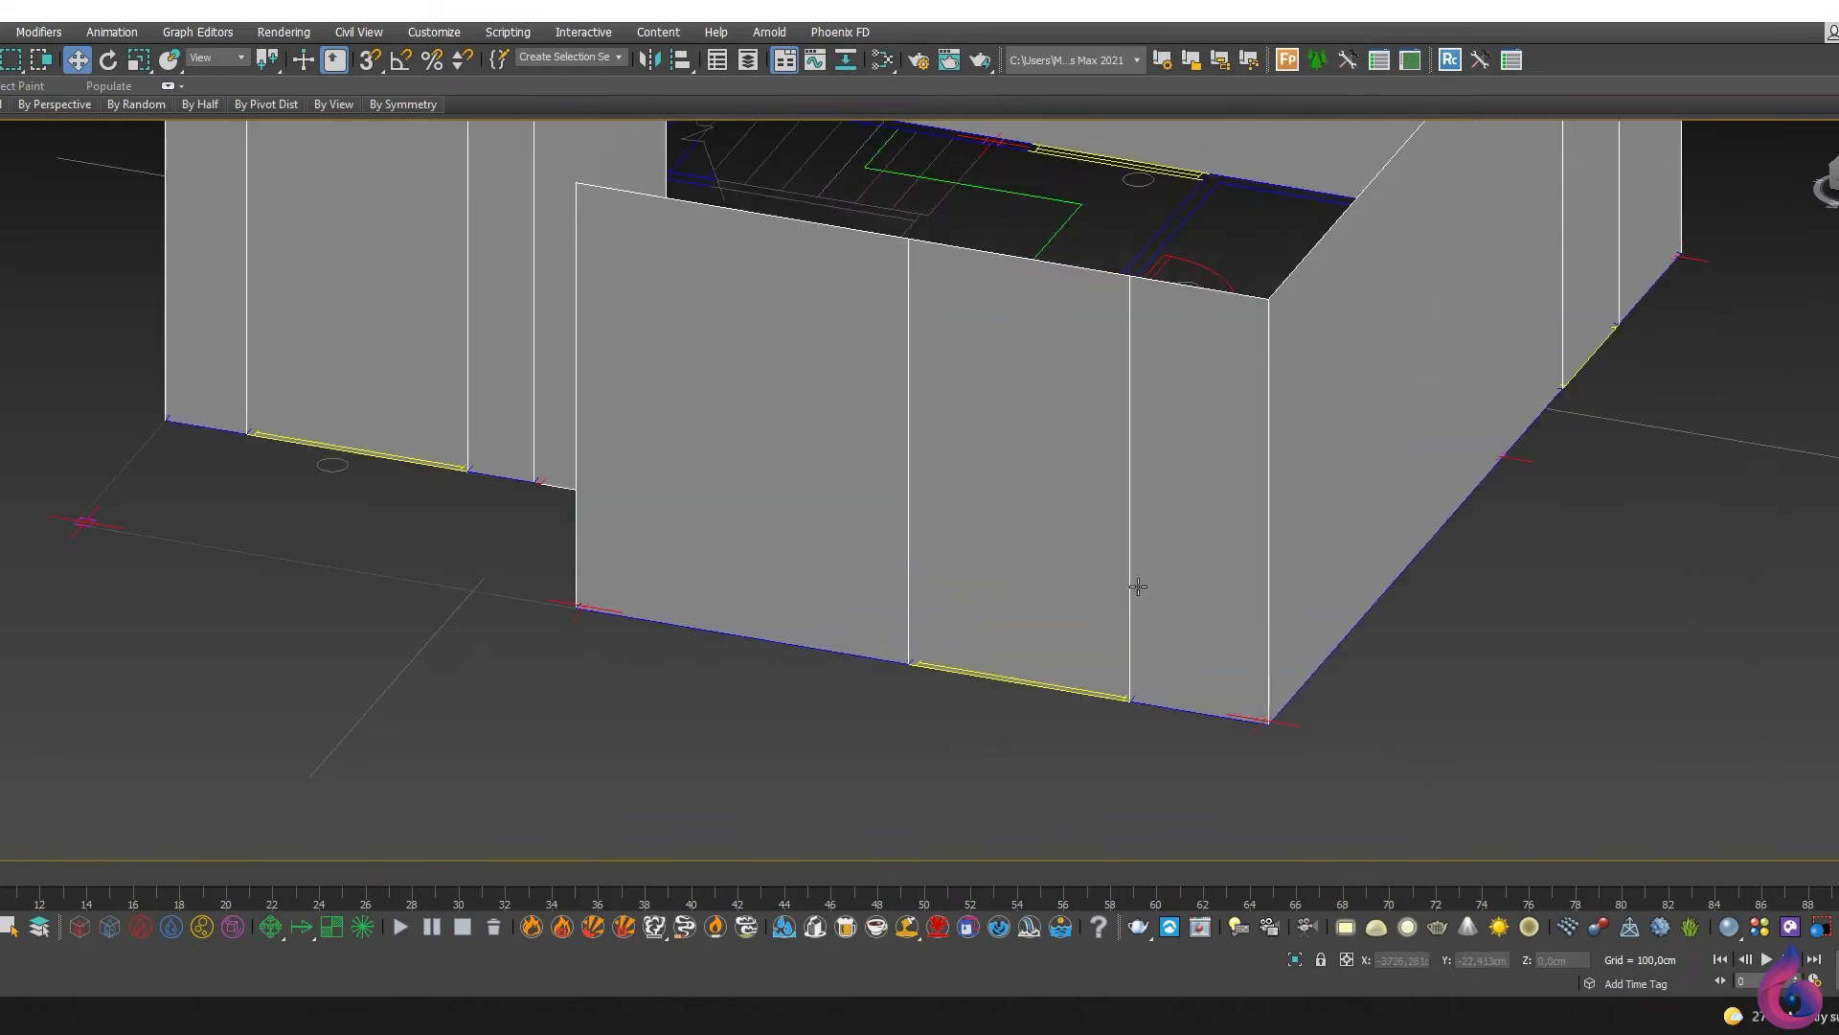
{"action": "left_click", "coordinate": [1132, 586]}
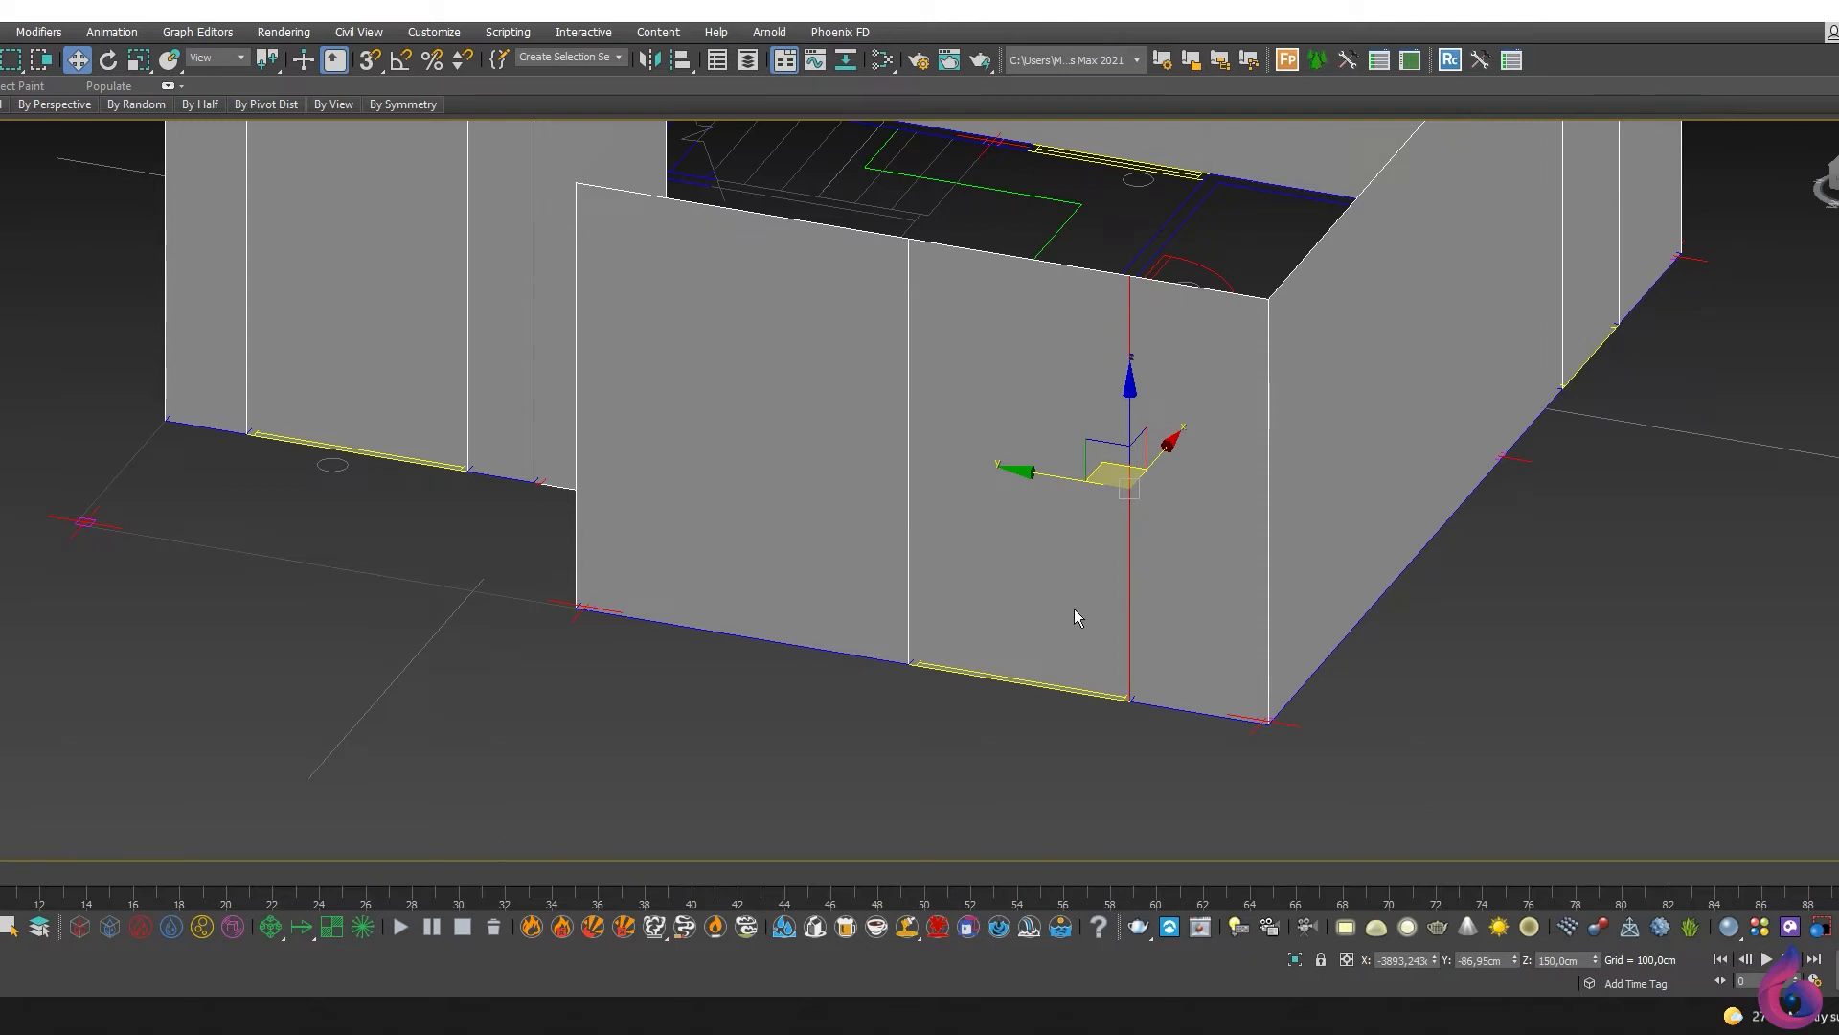
{"action": "left_click", "coordinate": [1574, 724]}
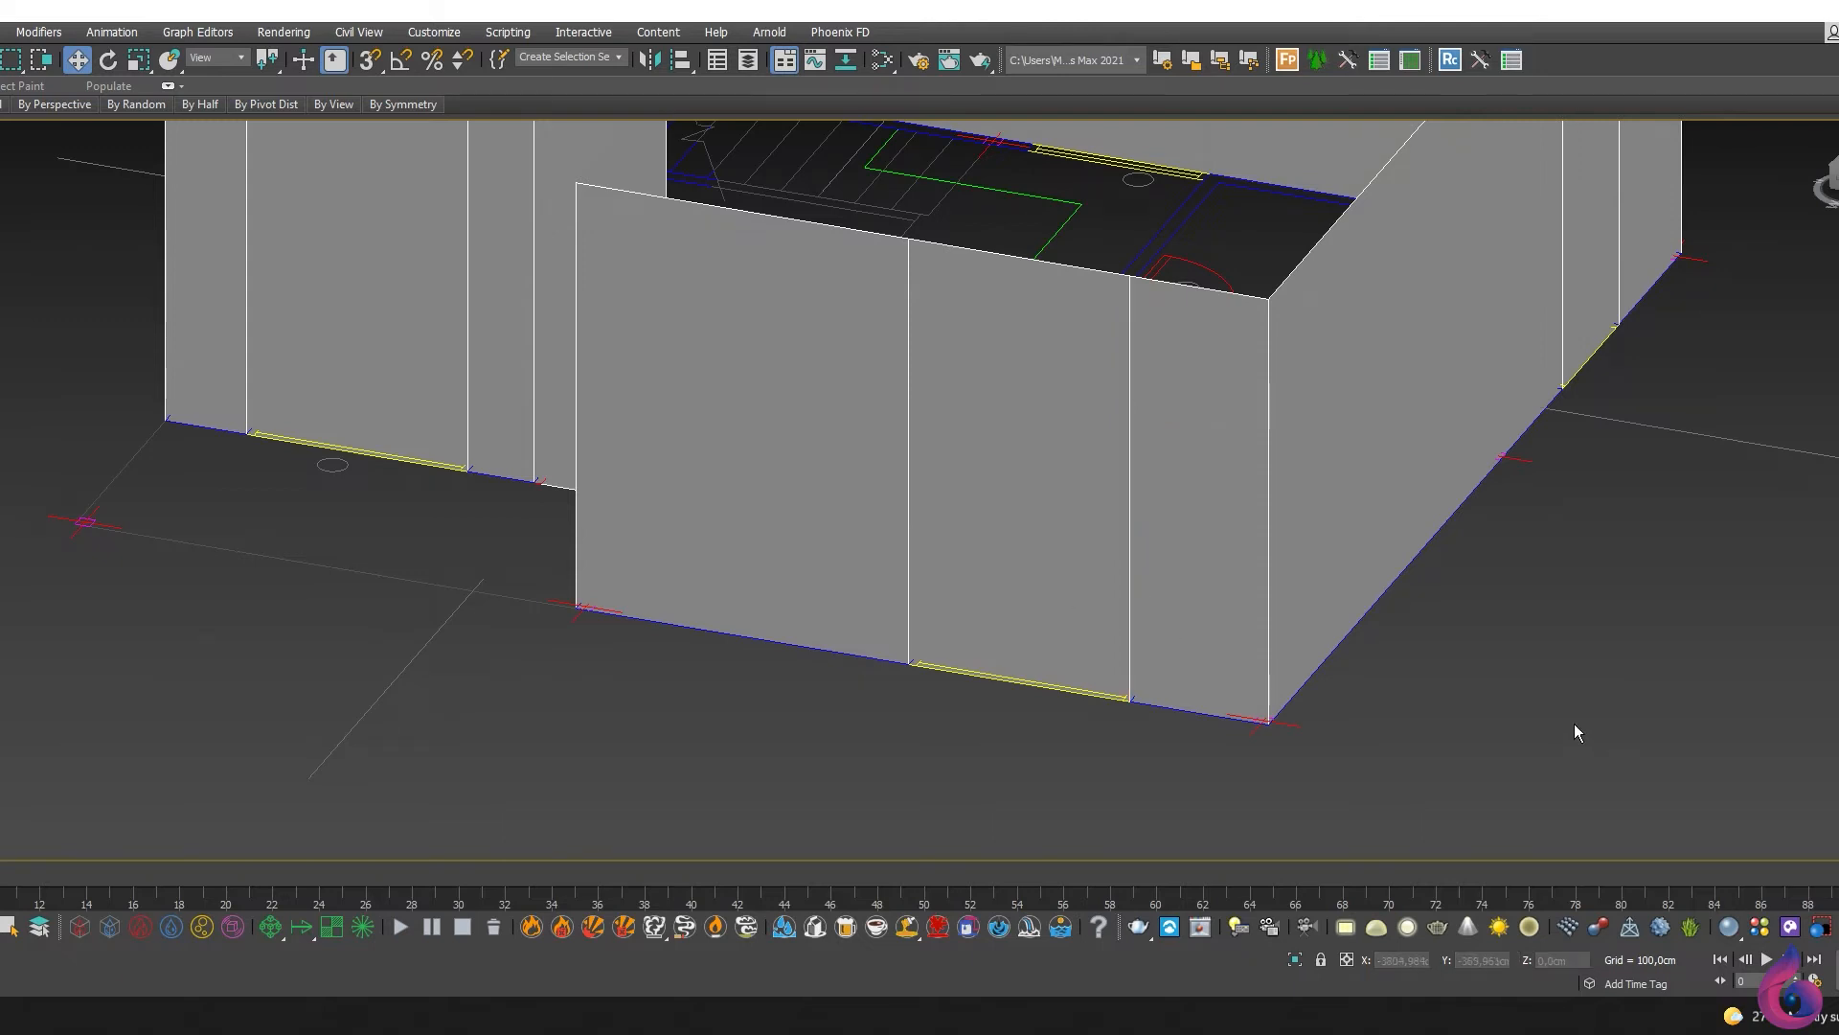
{"action": "left_click", "coordinate": [1137, 555]}
Step: Select the ring of all vertical wall edges and connect them with one horizontal edge loop around the walls
{"action": "scroll", "coordinate": [1073, 543], "scroll_direction": "down", "scroll_amount": 3}
{"action": "middle_click_drag", "start_coordinate": [1074, 543], "coordinate": [1209, 443], "text": "alt"}
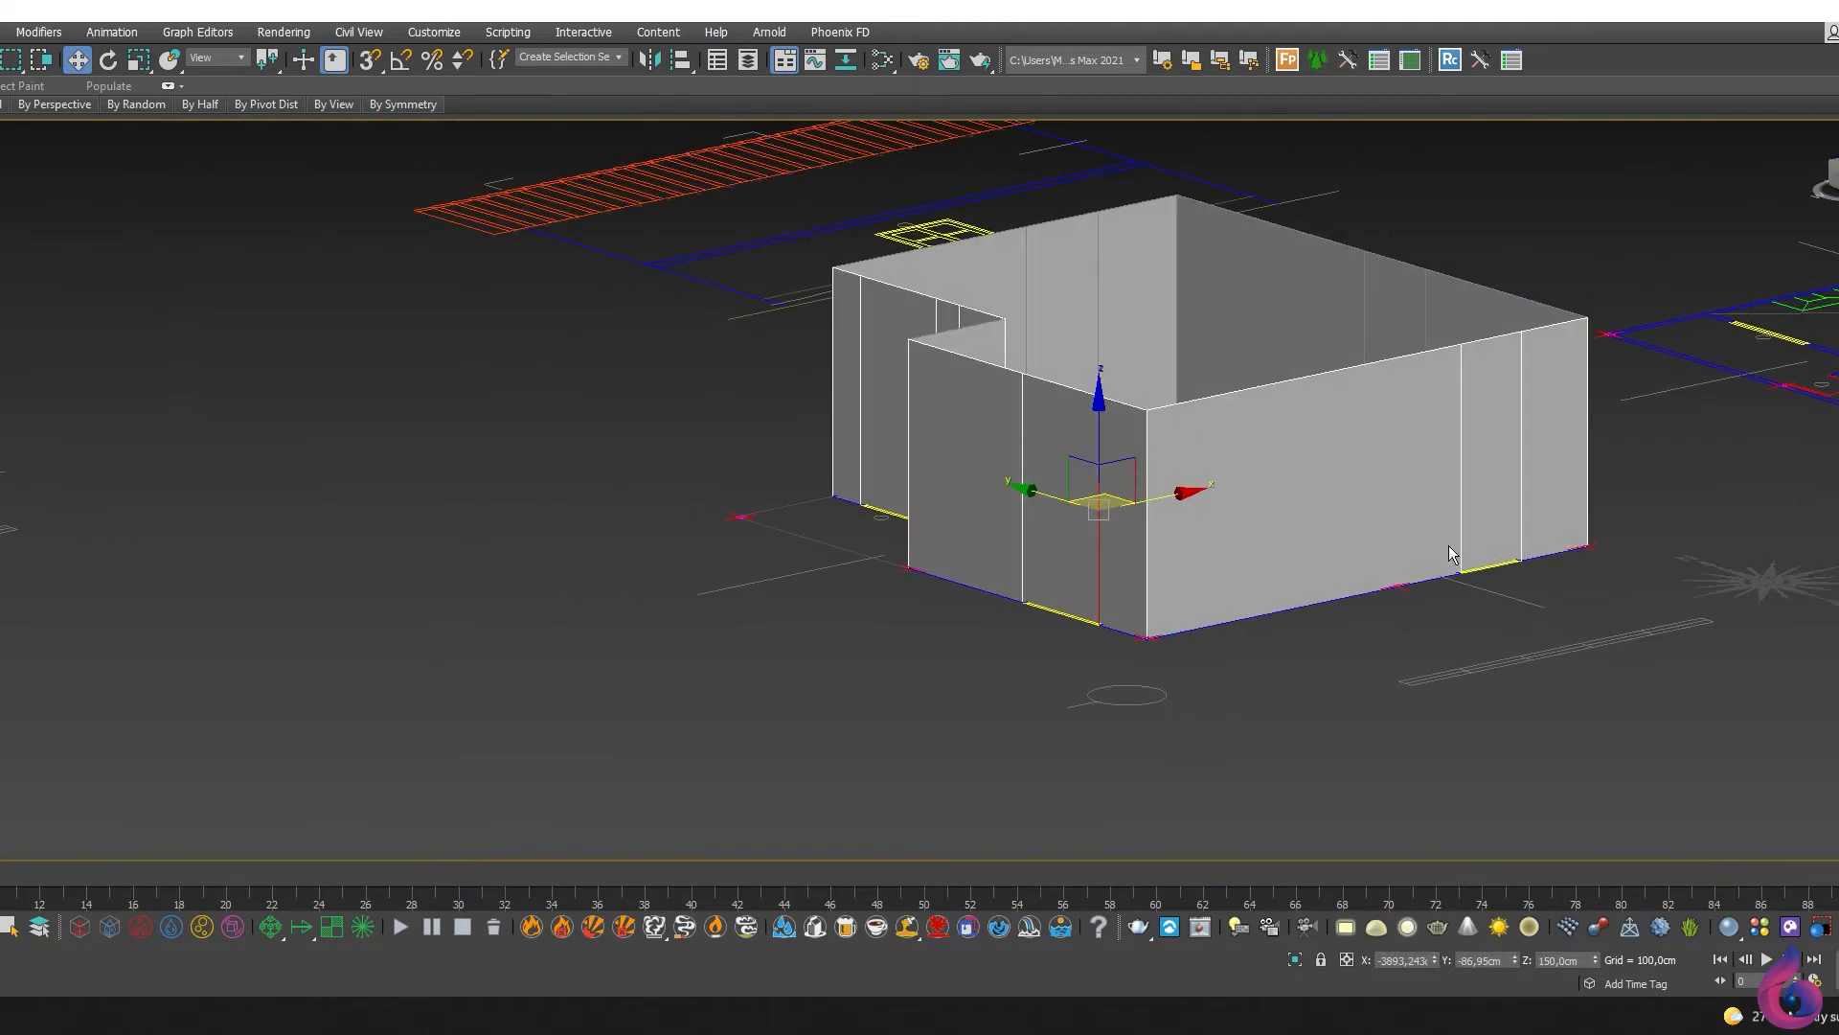
{"action": "middle_click_drag", "start_coordinate": [1389, 506], "coordinate": [1475, 609], "text": "alt"}
{"action": "scroll", "coordinate": [1329, 648], "scroll_direction": "down", "scroll_amount": 3}
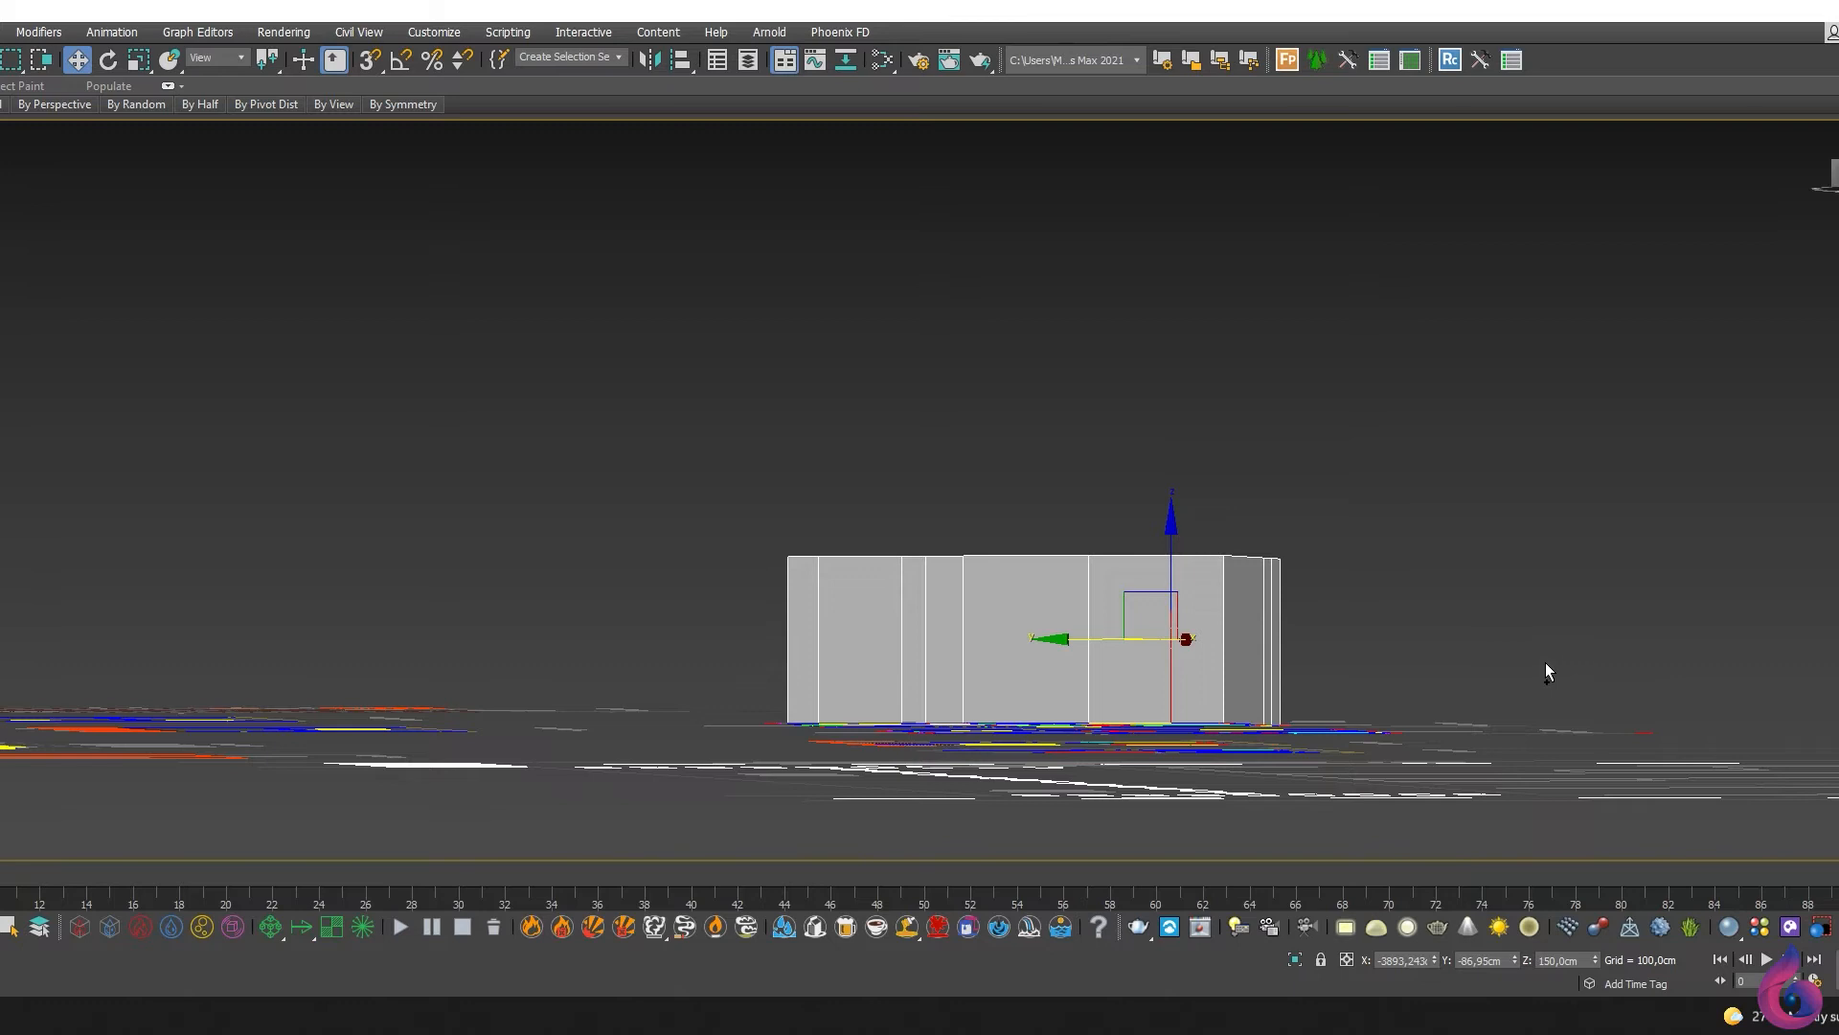
{"action": "middle_click_drag", "start_coordinate": [669, 633], "coordinate": [1170, 648], "text": "alt"}
{"action": "scroll", "coordinate": [1310, 751], "scroll_direction": "up", "scroll_amount": 4}
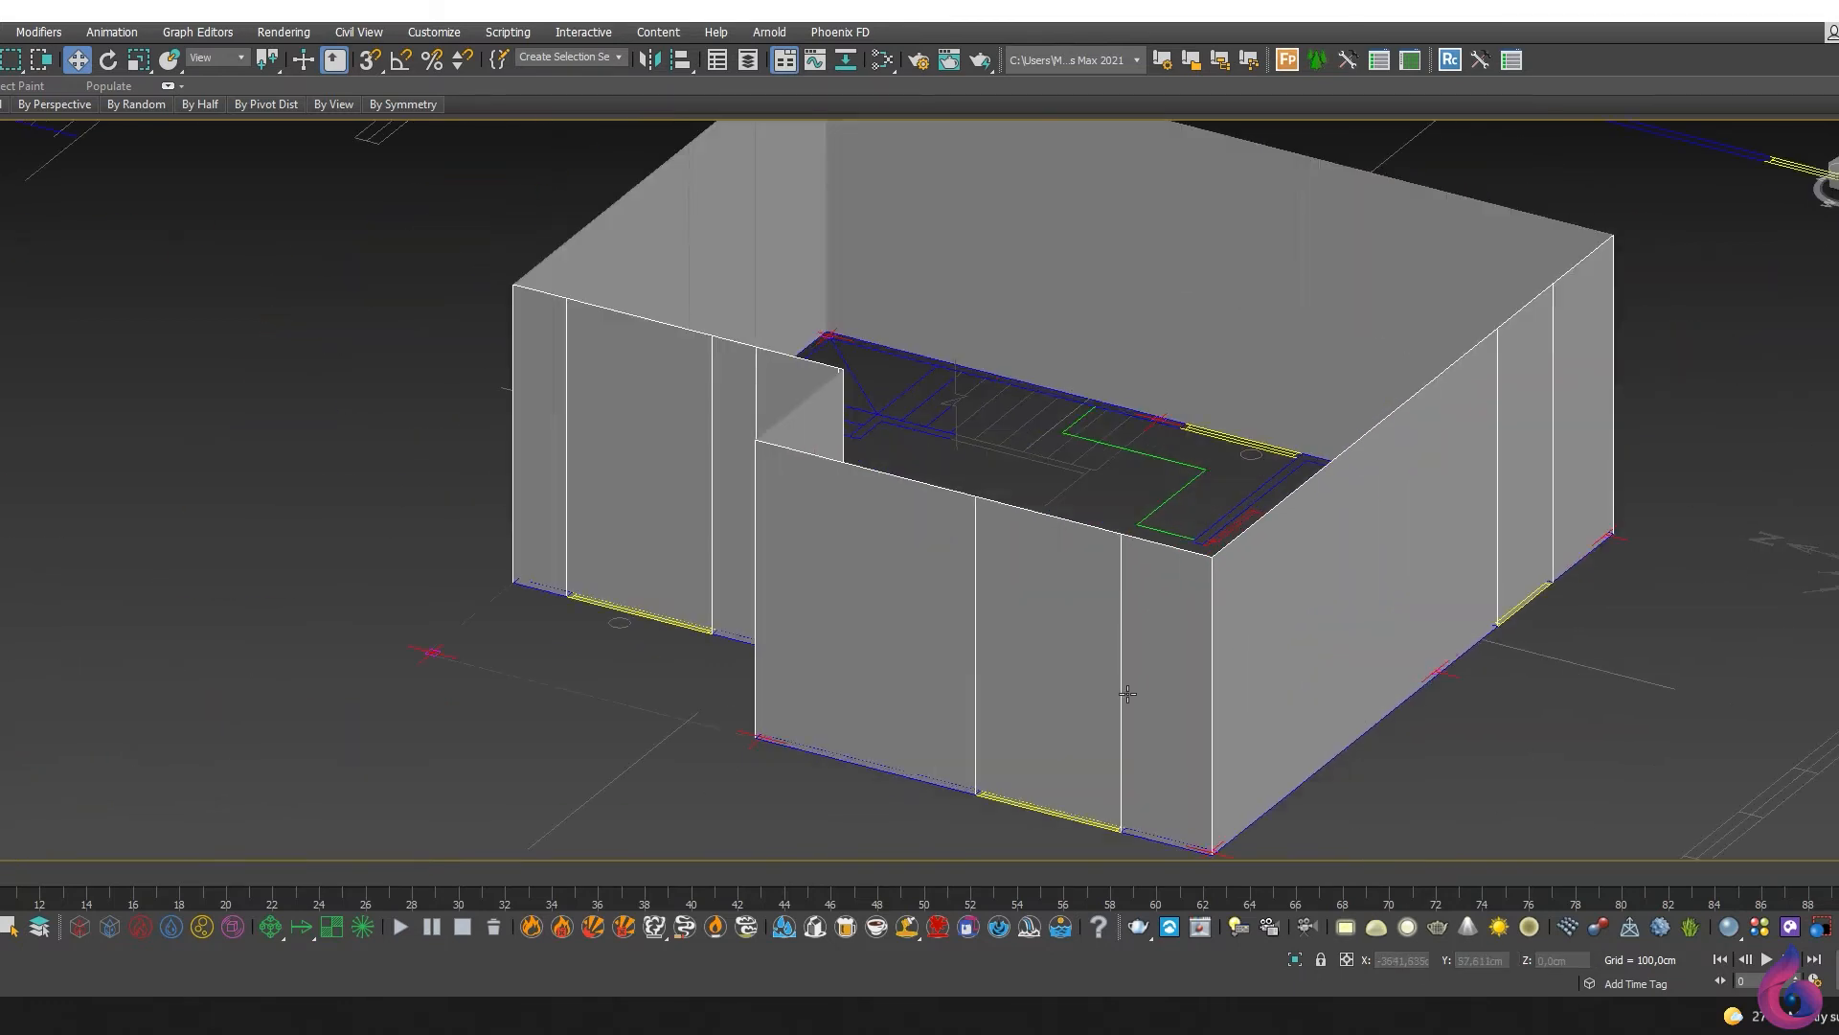
{"action": "left_click", "coordinate": [1127, 694]}
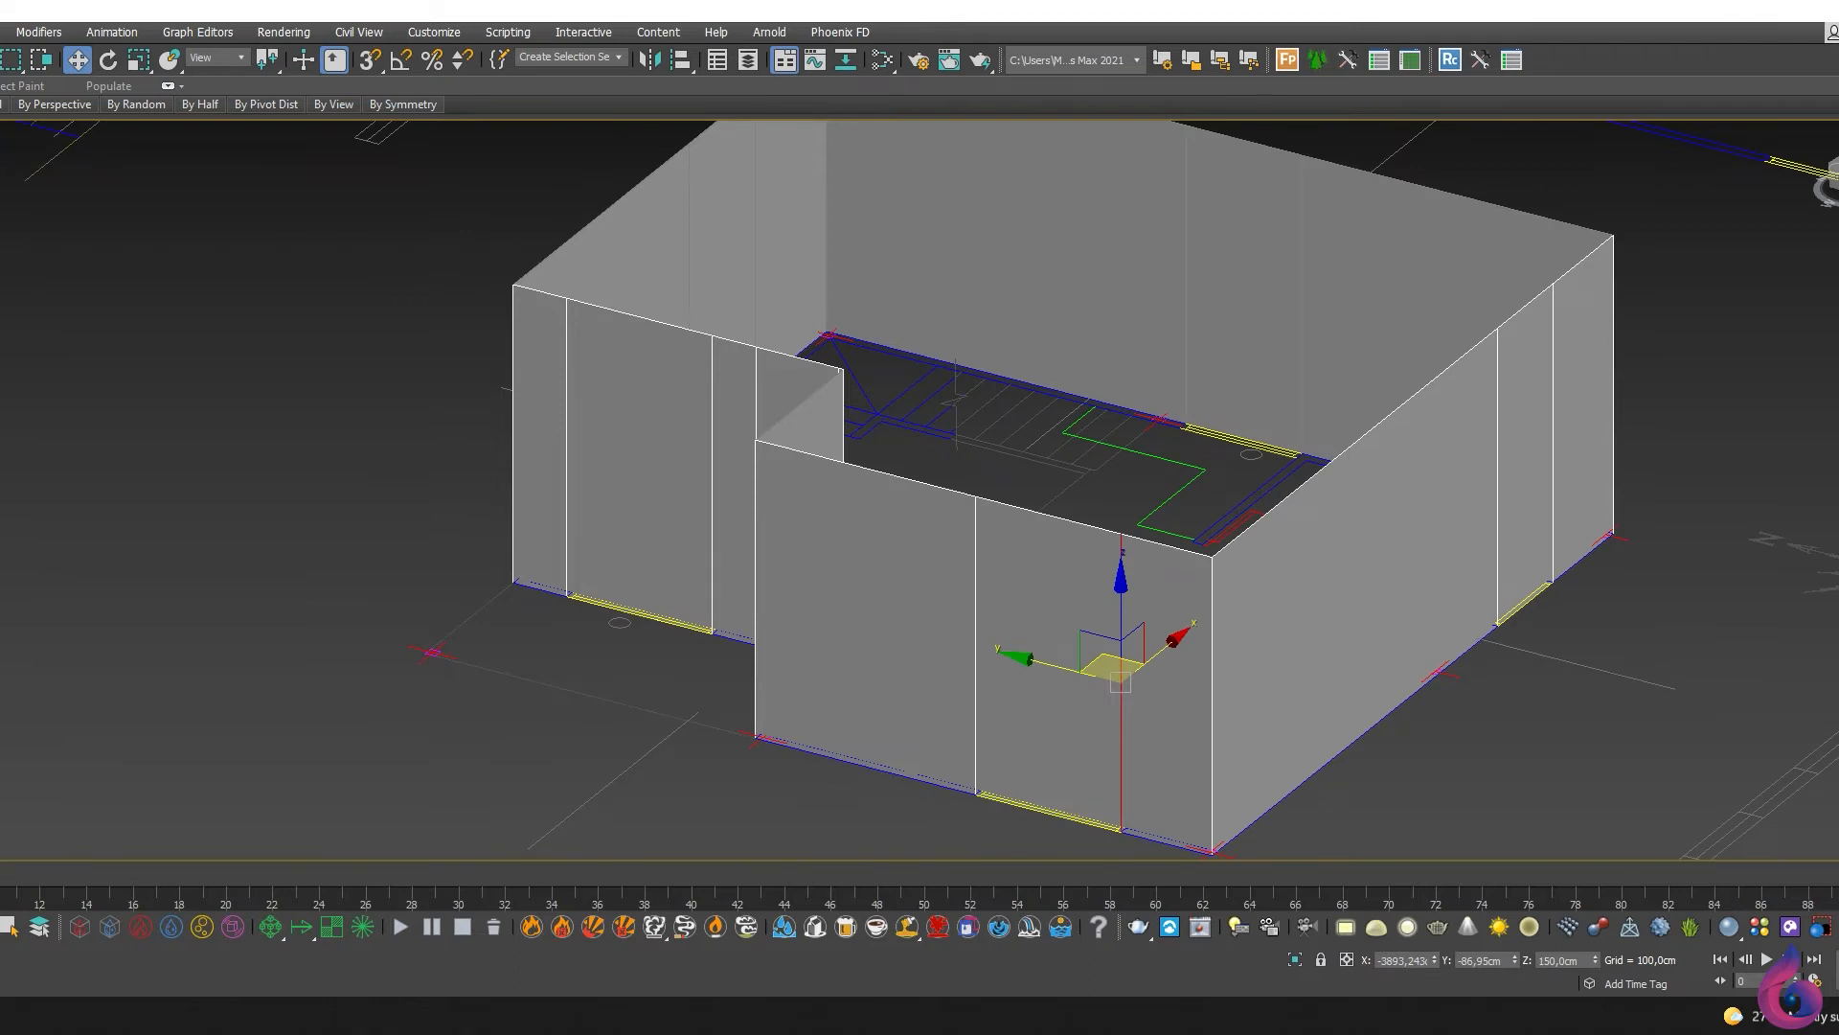
{"action": "key", "text": "alt+r"}
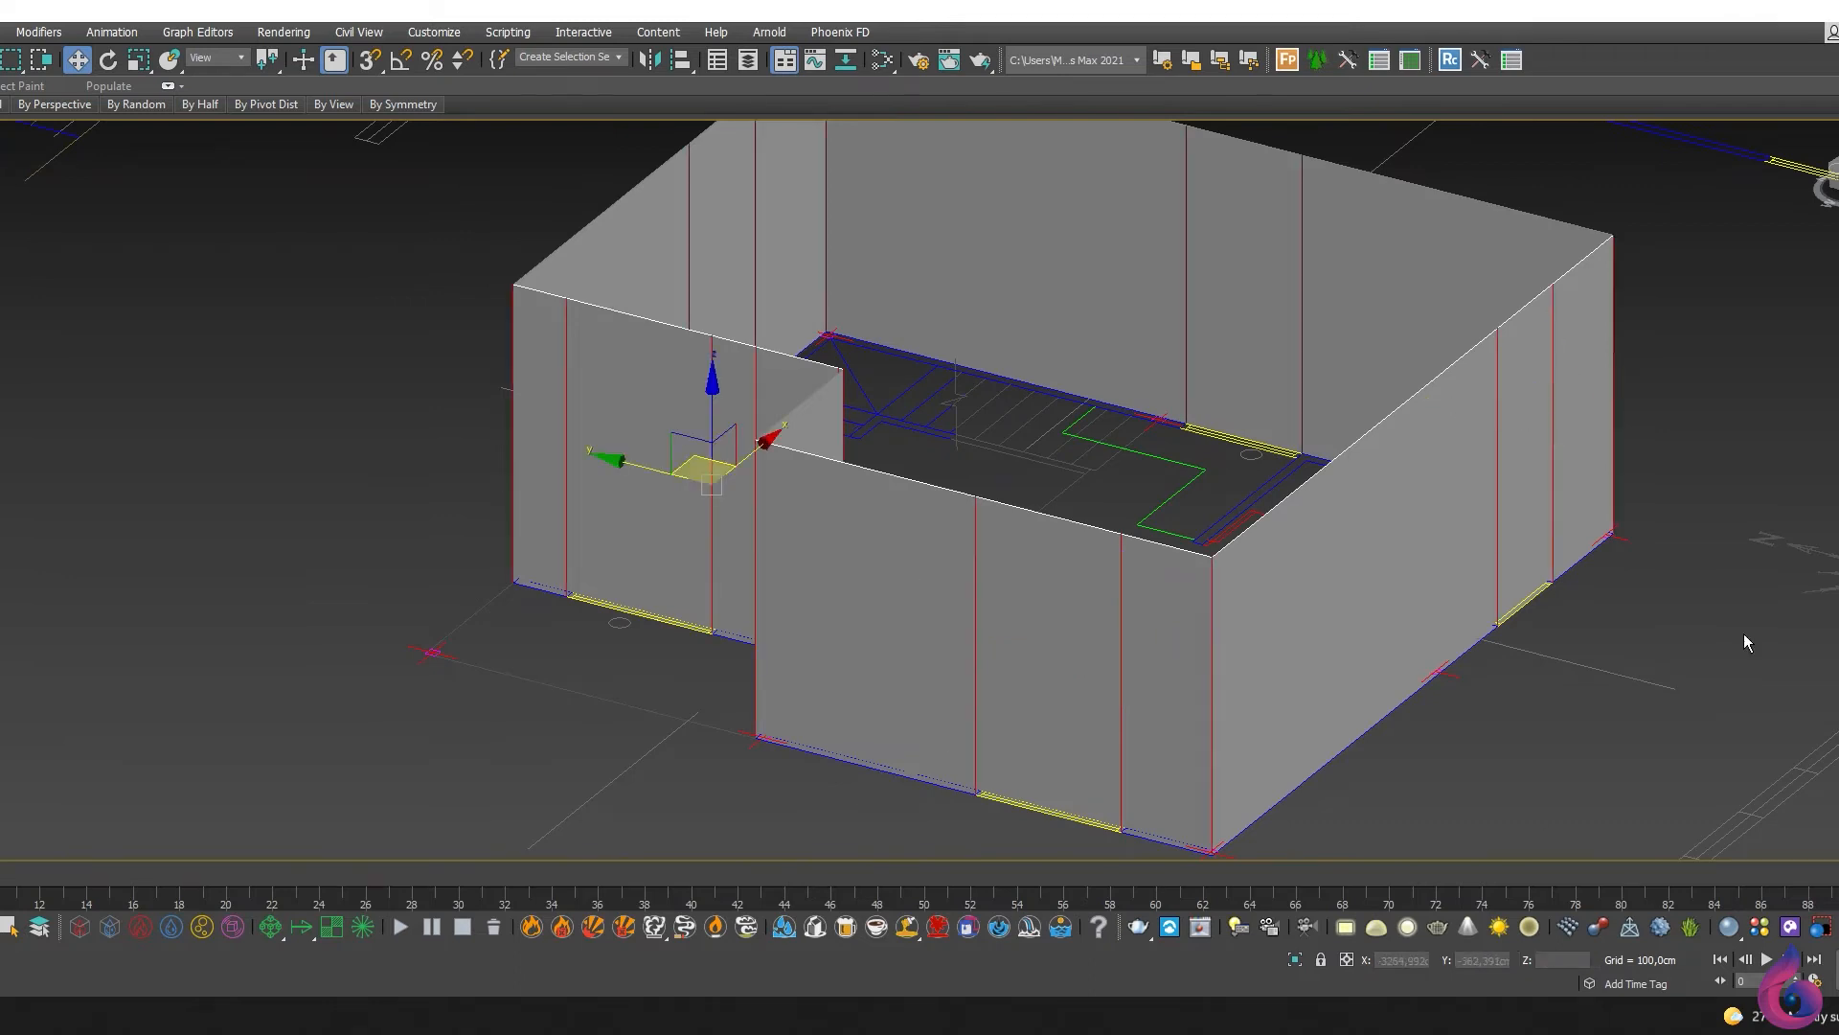
{"action": "middle_click_drag", "start_coordinate": [1339, 657], "coordinate": [1331, 632]}
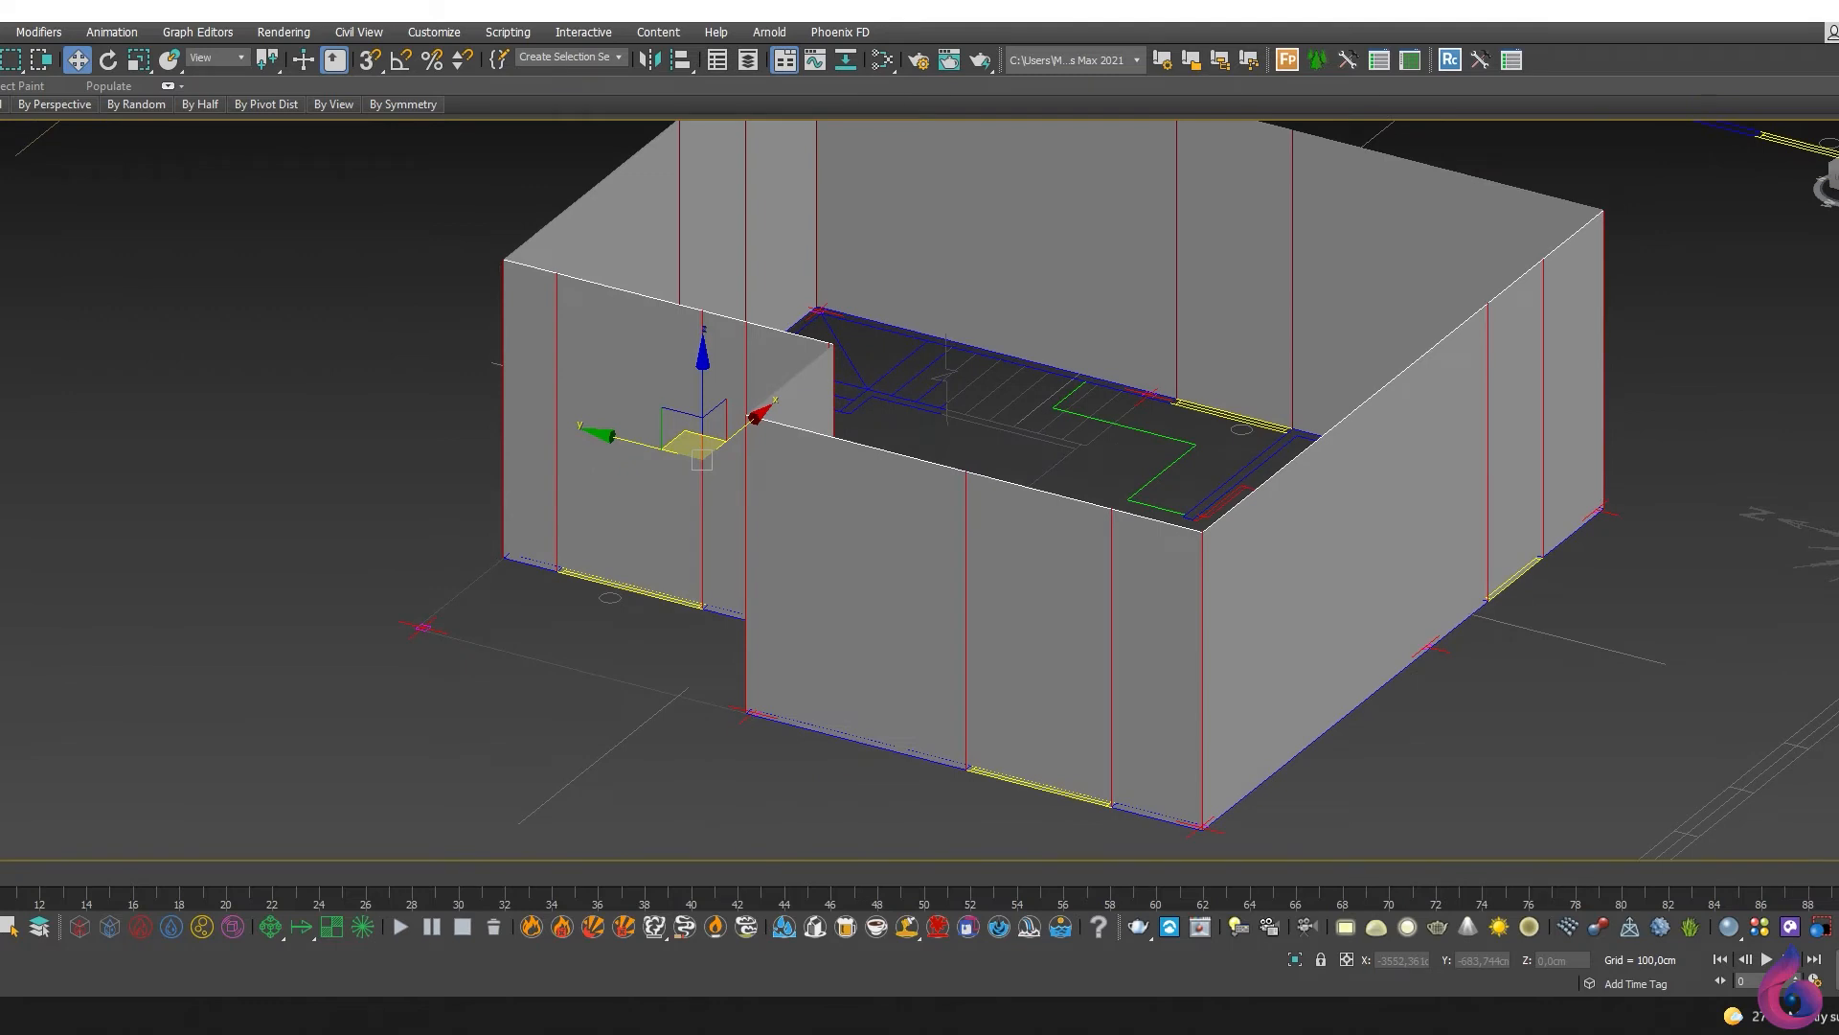
{"action": "key", "text": "ctrl+shift+e"}
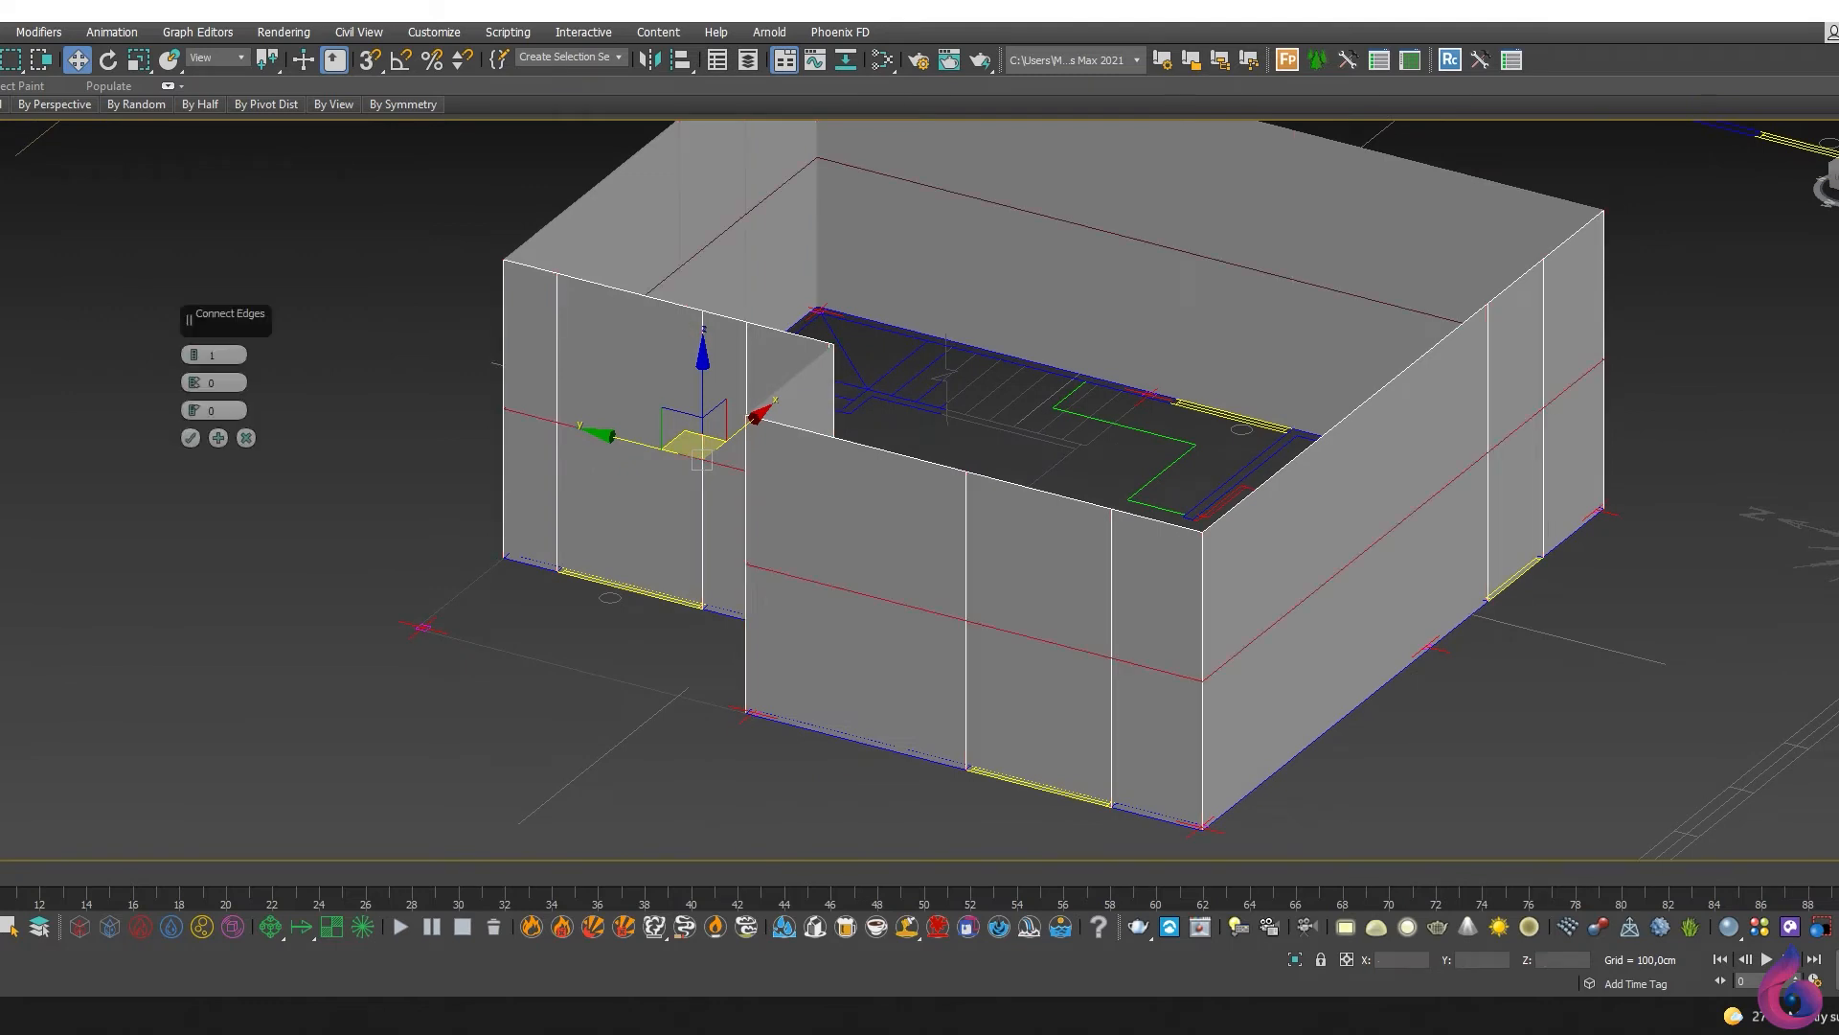
{"action": "left_click", "coordinate": [198, 447]}
Step: With vertex snapping on, move the new edge loop down to the wall base and offset it 80 cm upward along Z
{"action": "middle_click_drag", "start_coordinate": [1221, 615], "coordinate": [1327, 539]}
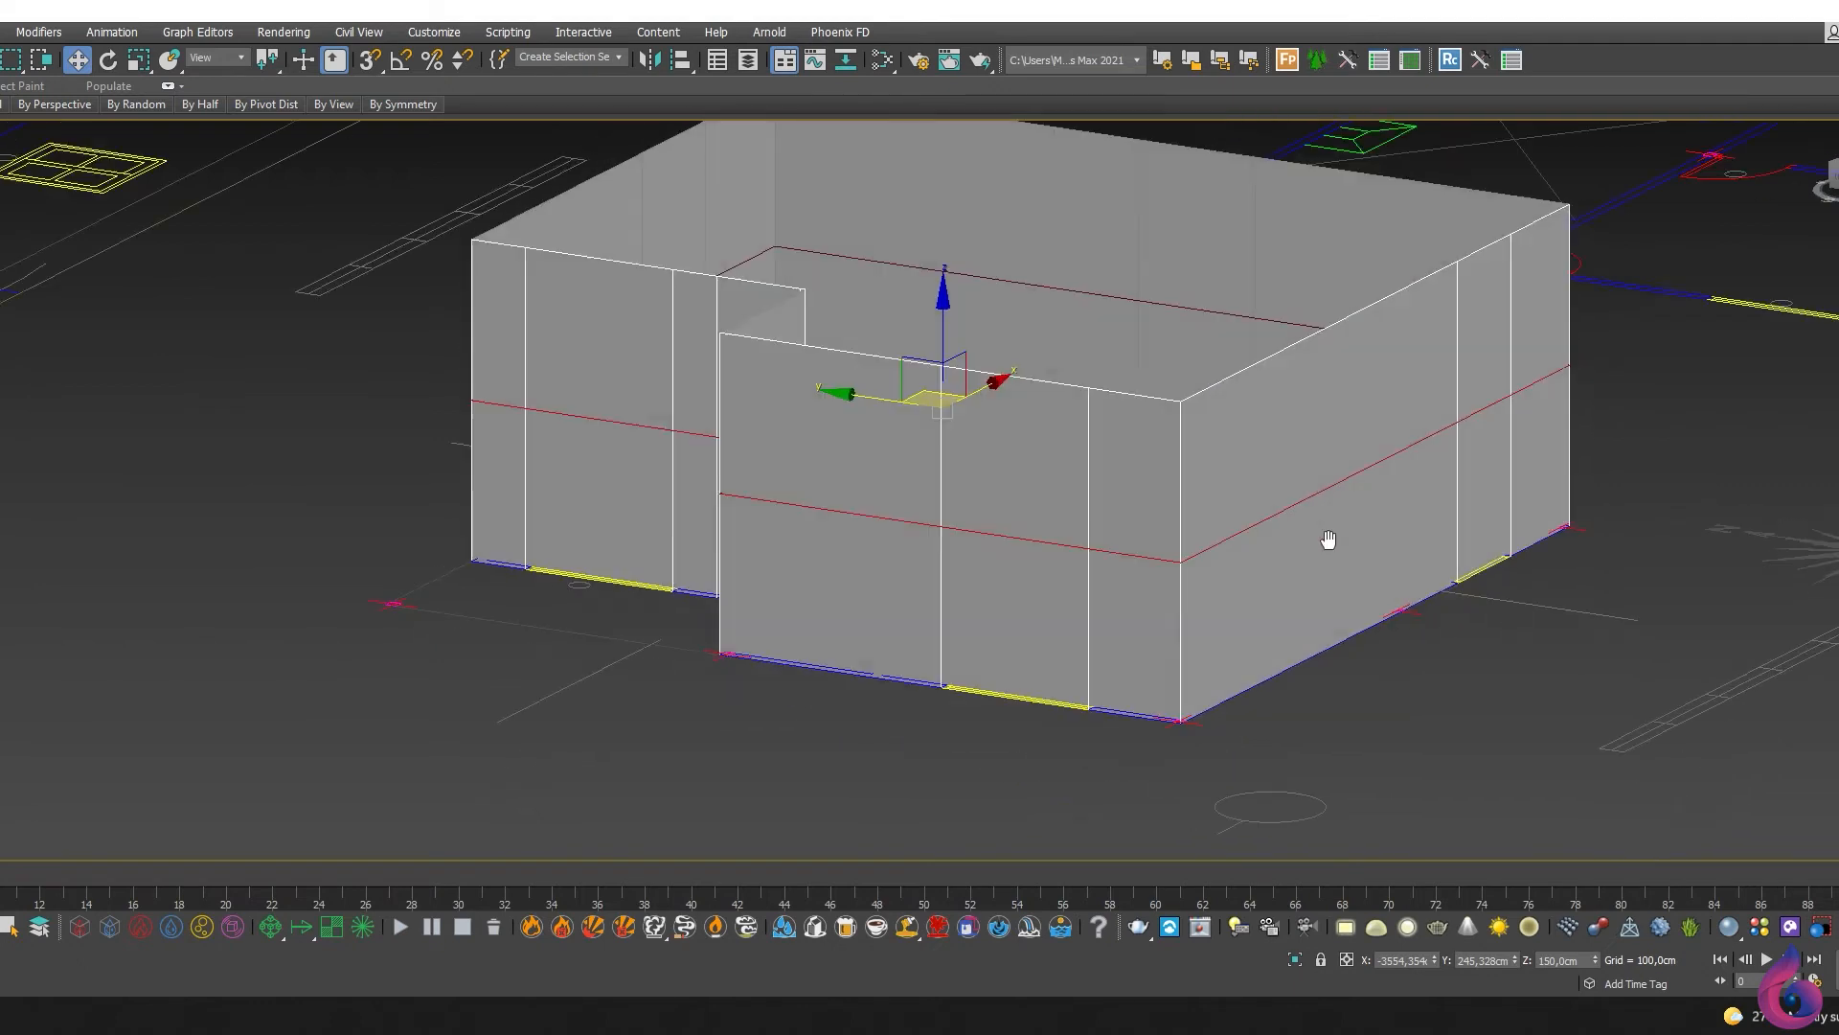
{"action": "middle_click_drag", "start_coordinate": [882, 449], "coordinate": [895, 467], "text": "alt"}
{"action": "left_click", "coordinate": [376, 67]}
{"action": "mouse_move", "coordinate": [1013, 348]}
{"action": "left_mouse_down"}
{"action": "mouse_move", "coordinate": [1309, 624]}
{"action": "mouse_move", "coordinate": [1453, 603]}
{"action": "mouse_move", "coordinate": [1470, 579]}
{"action": "left_mouse_up"}
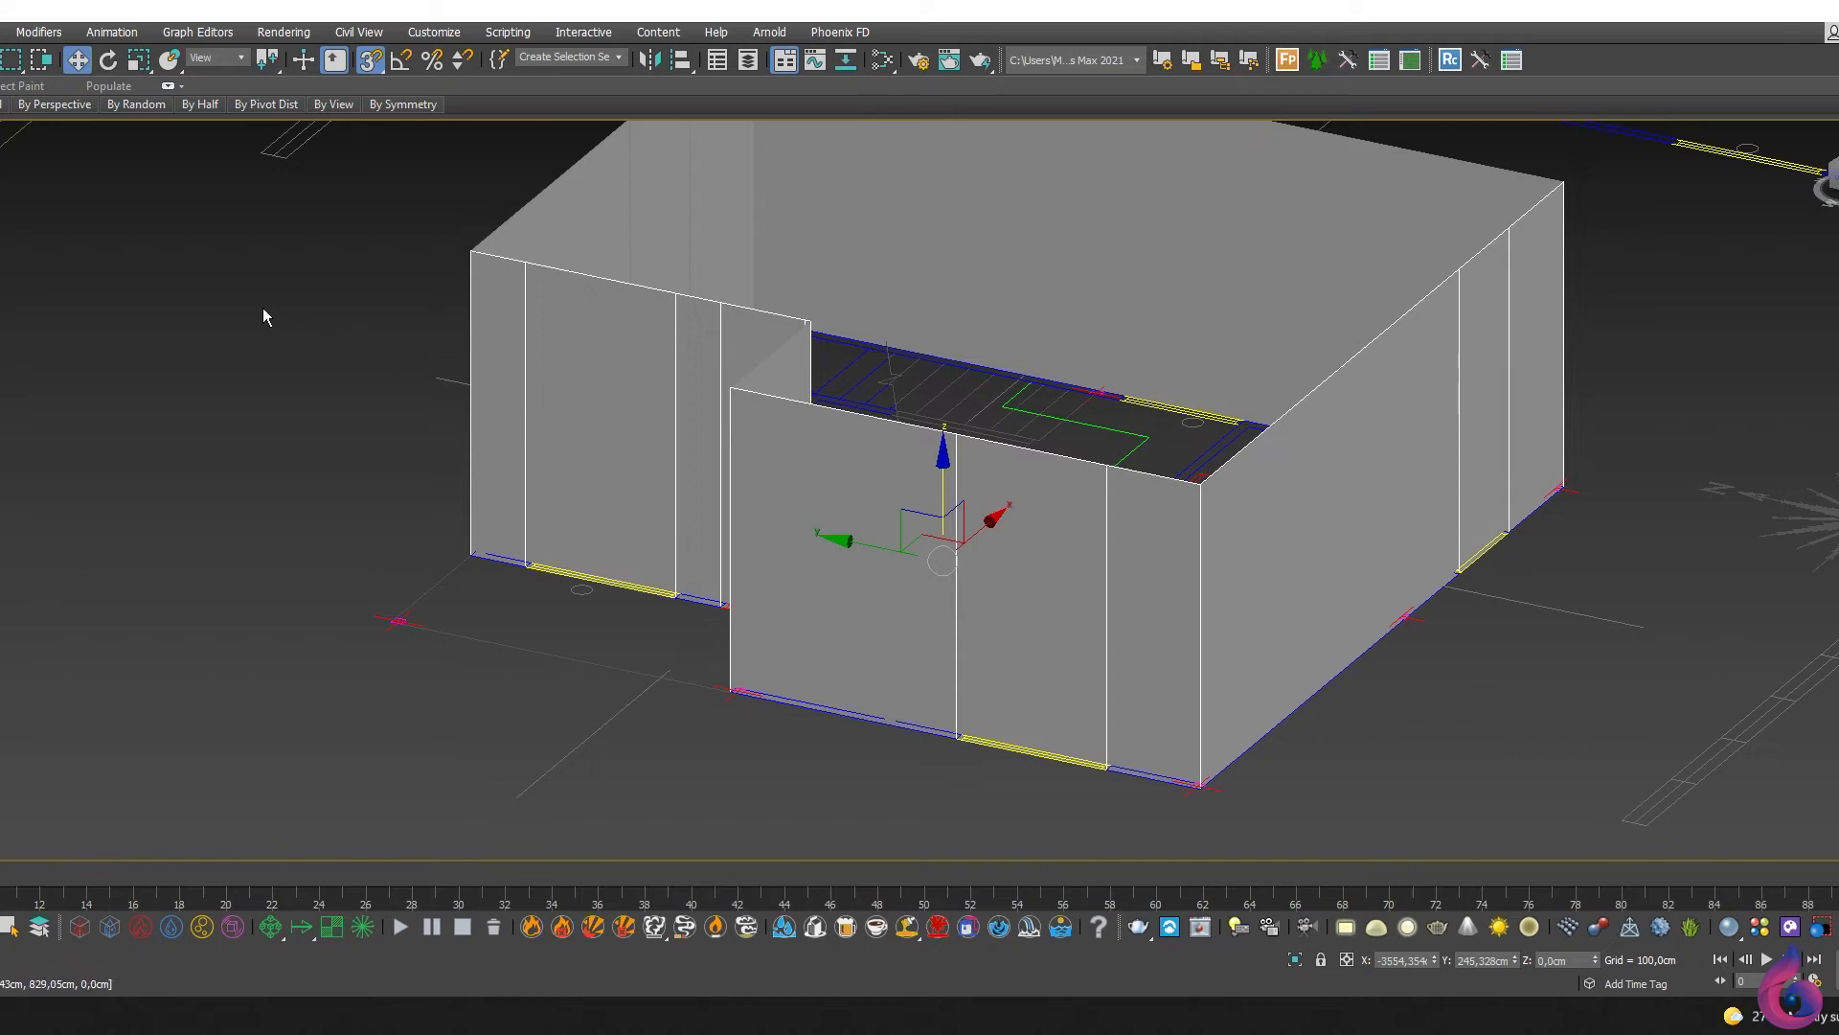
{"action": "right_click", "coordinate": [88, 72]}
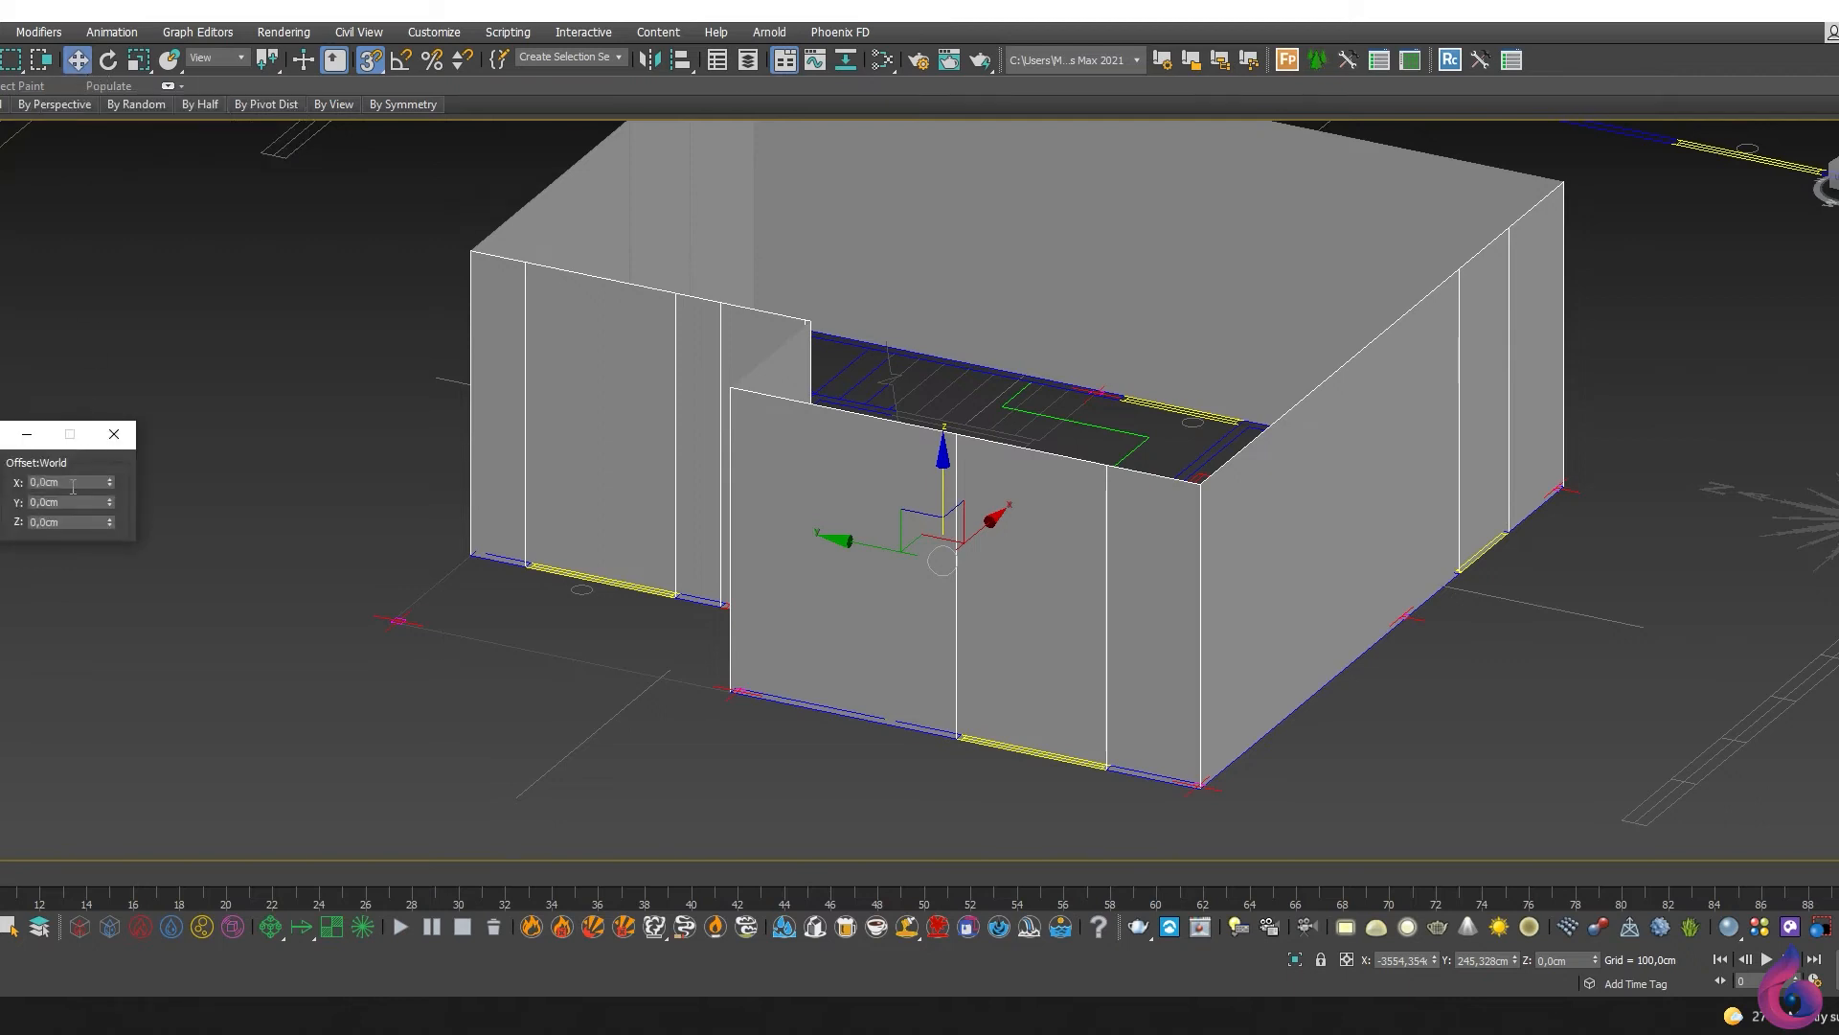
{"action": "double_click", "coordinate": [79, 527]}
{"action": "key", "text": "Return"}
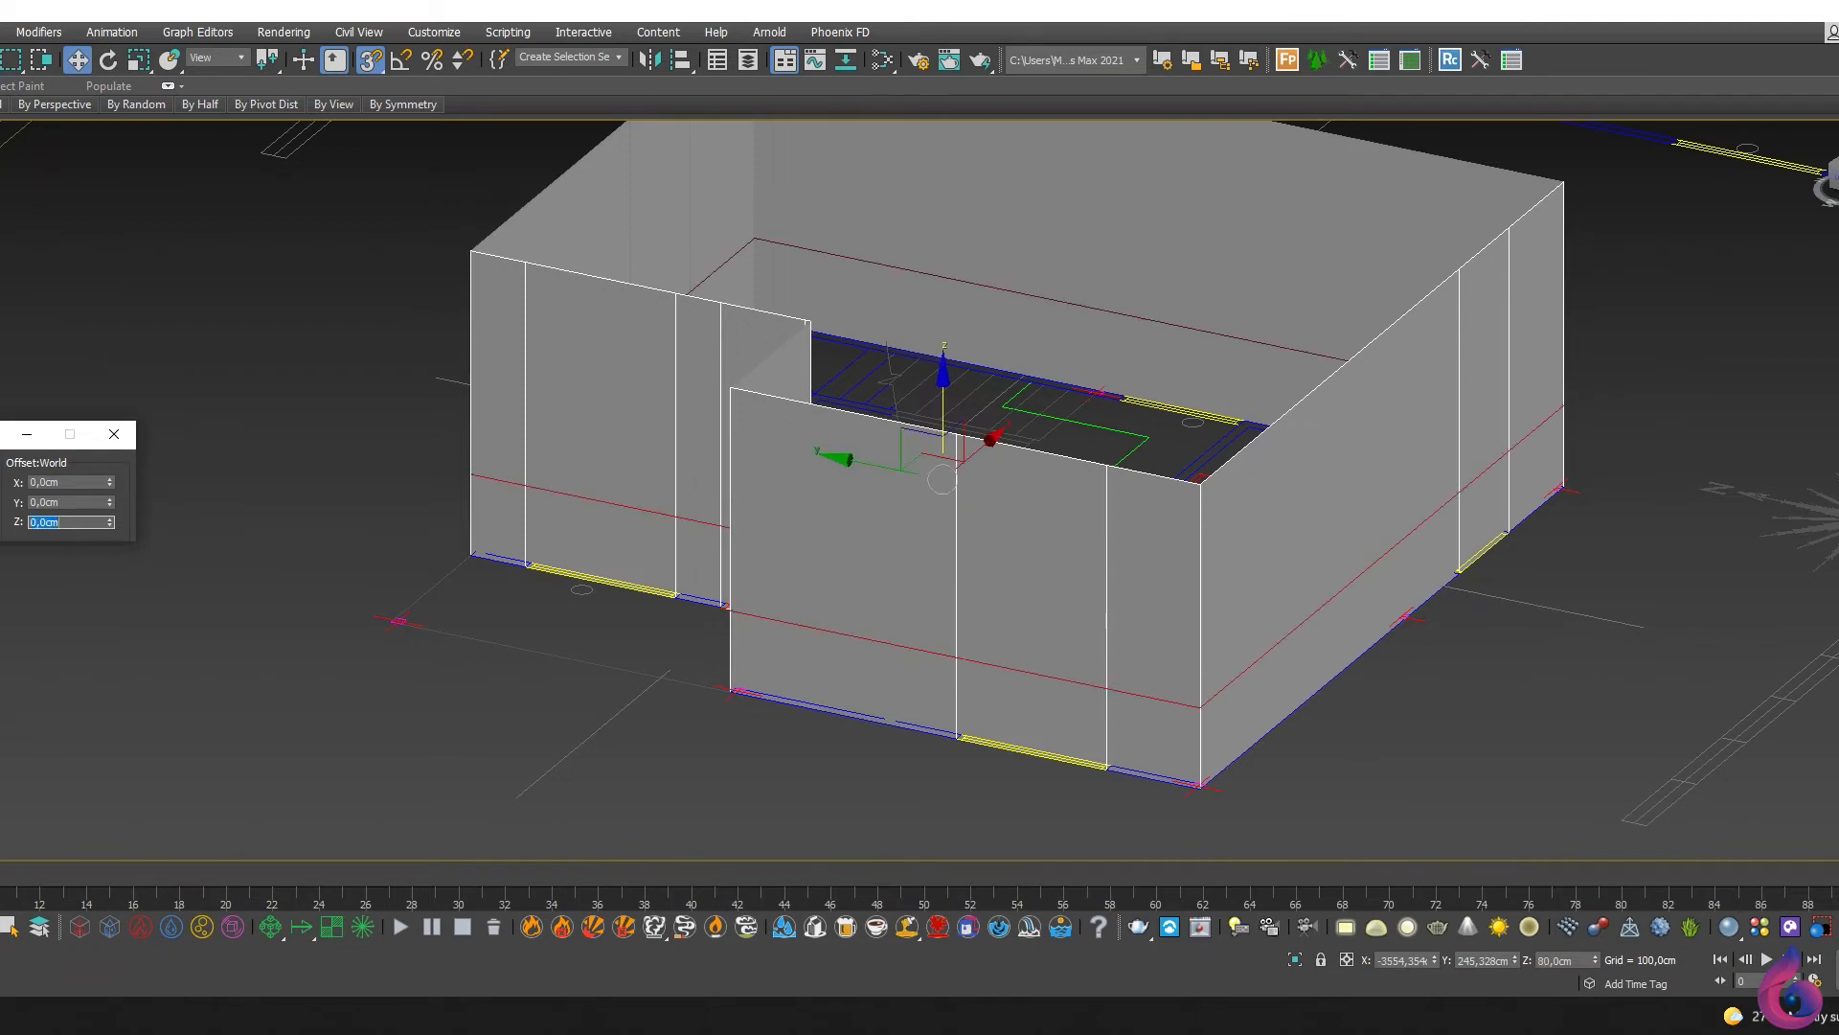
{"action": "middle_click_drag", "start_coordinate": [1268, 631], "coordinate": [1224, 595]}
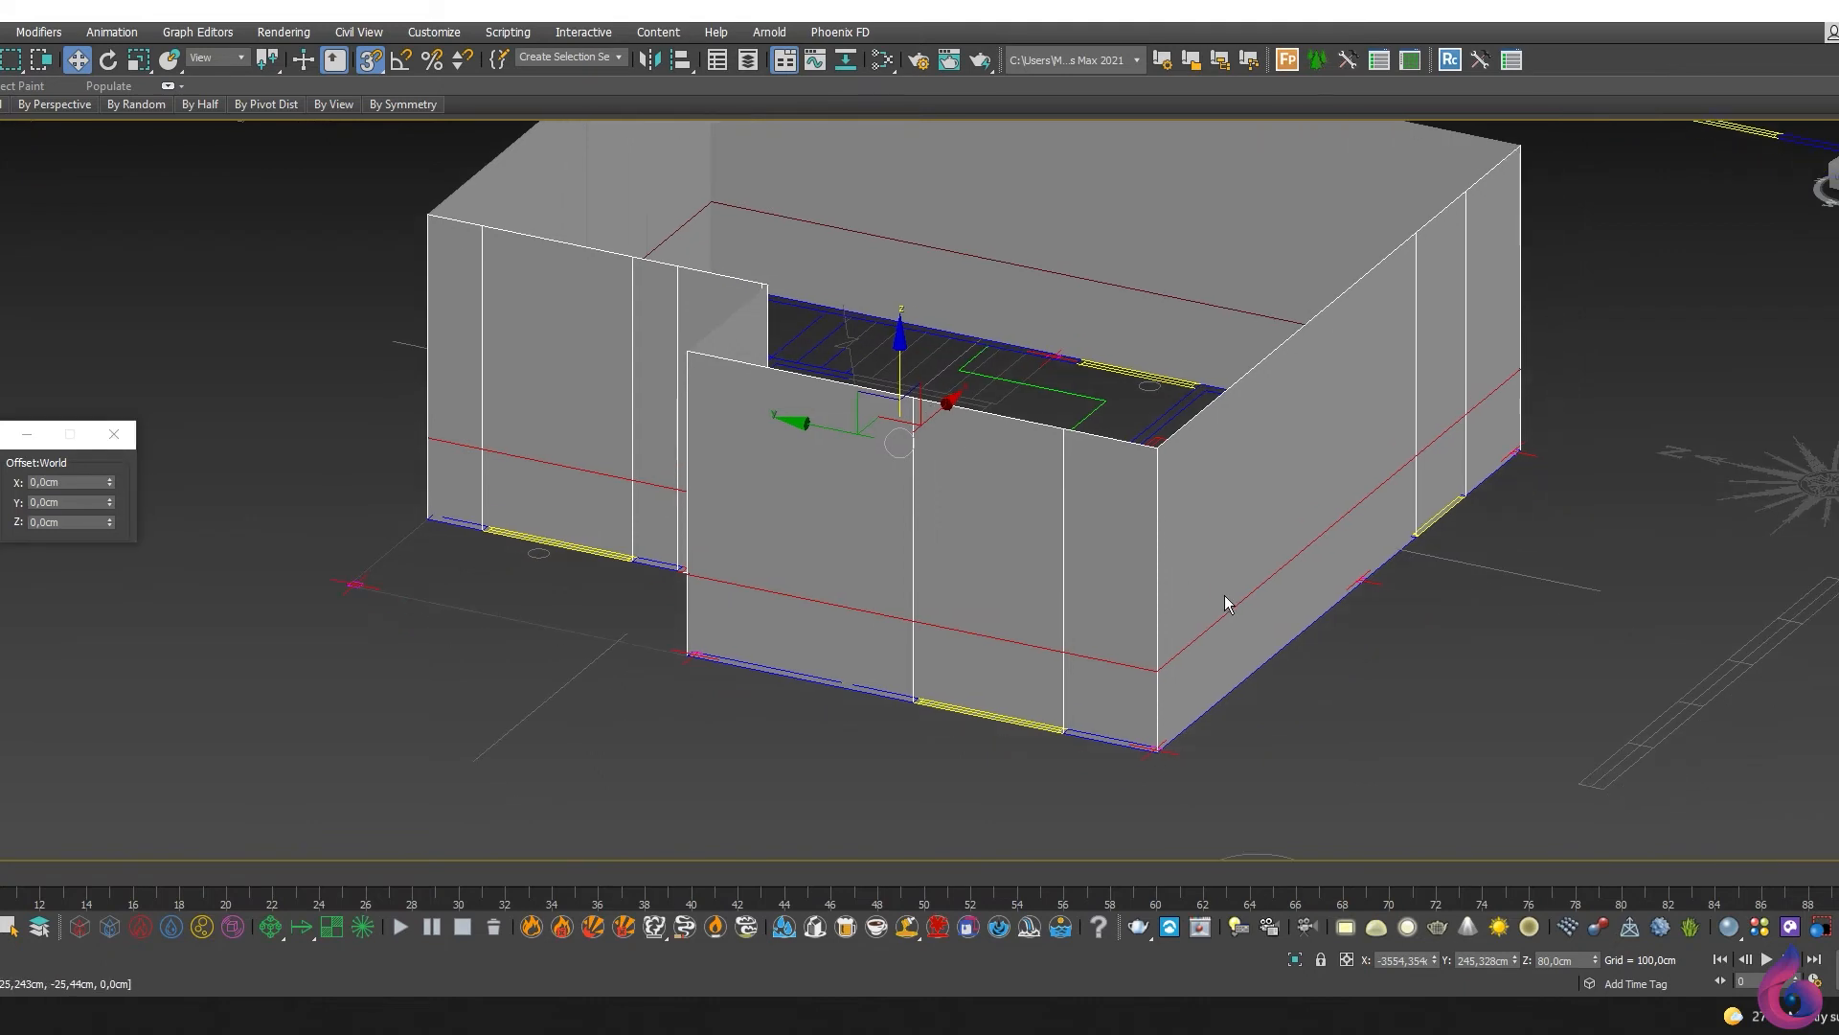
Step: Connect the vertical edges above the 80 cm loop with one more horizontal loop and snap it down onto the 80 cm loop
{"action": "left_click", "coordinate": [1171, 570]}
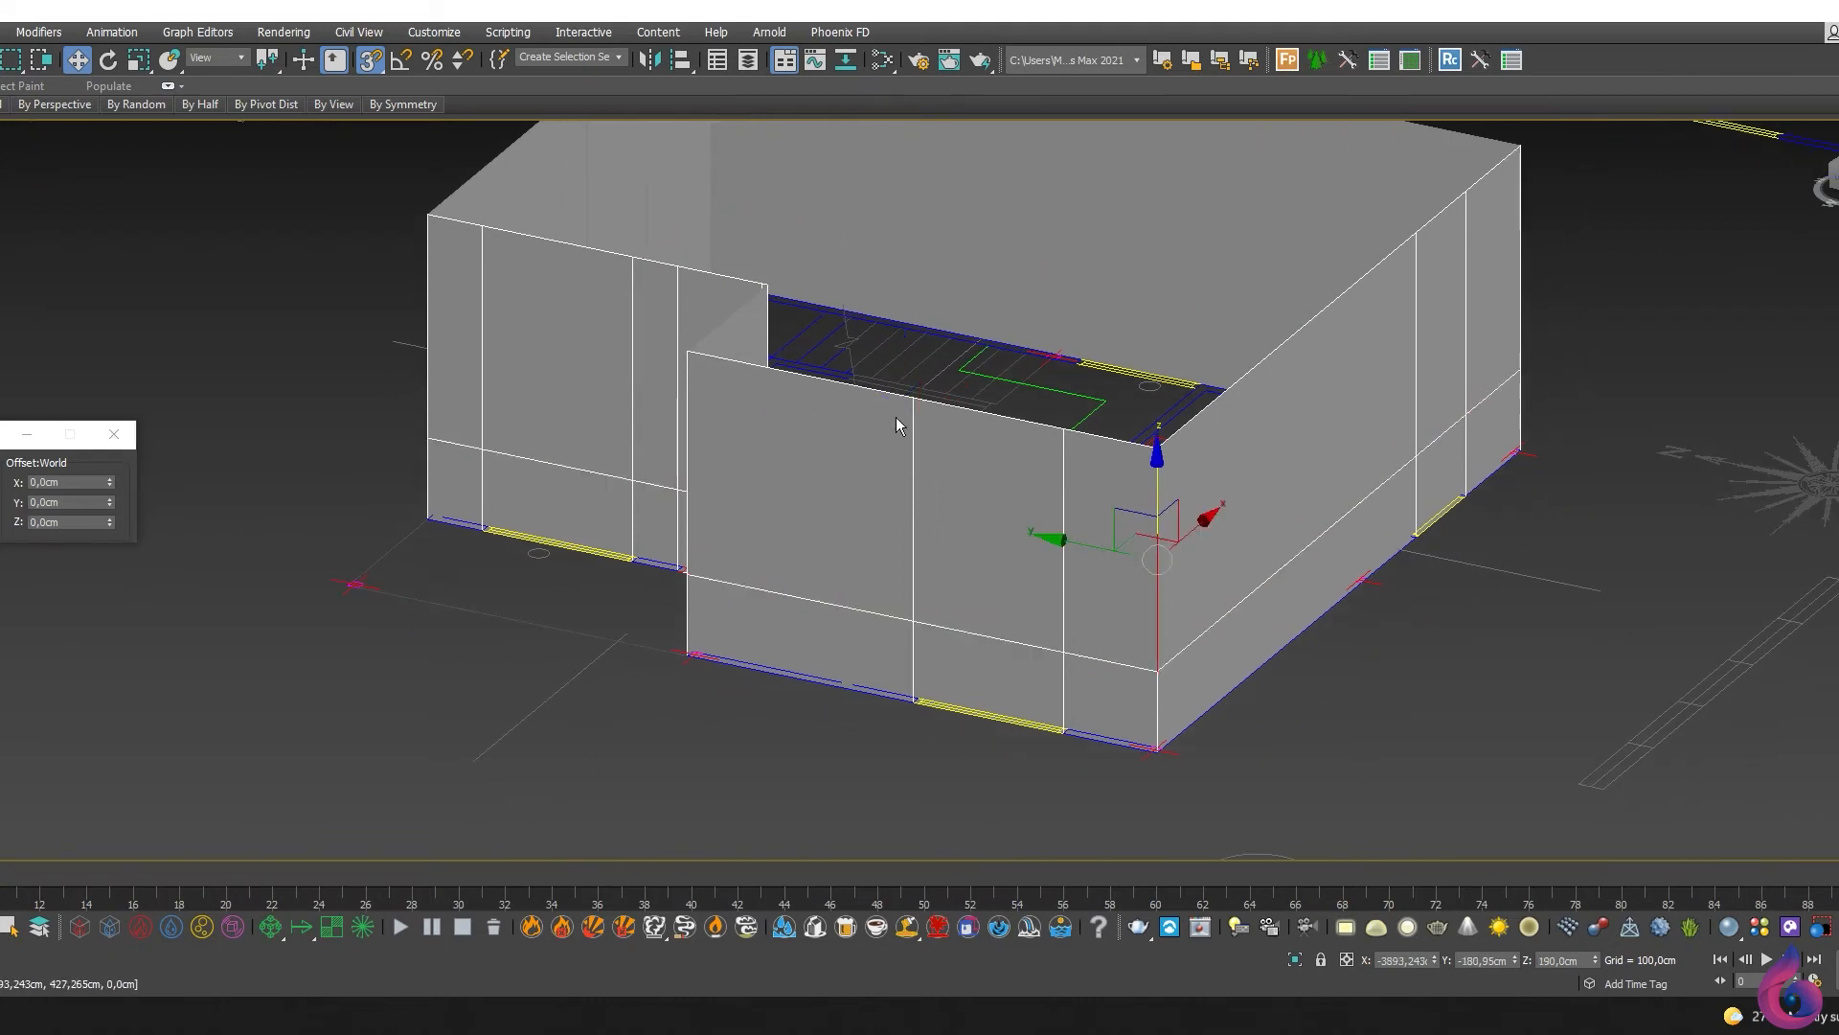
{"action": "middle_click_drag", "start_coordinate": [1030, 349], "coordinate": [1004, 396]}
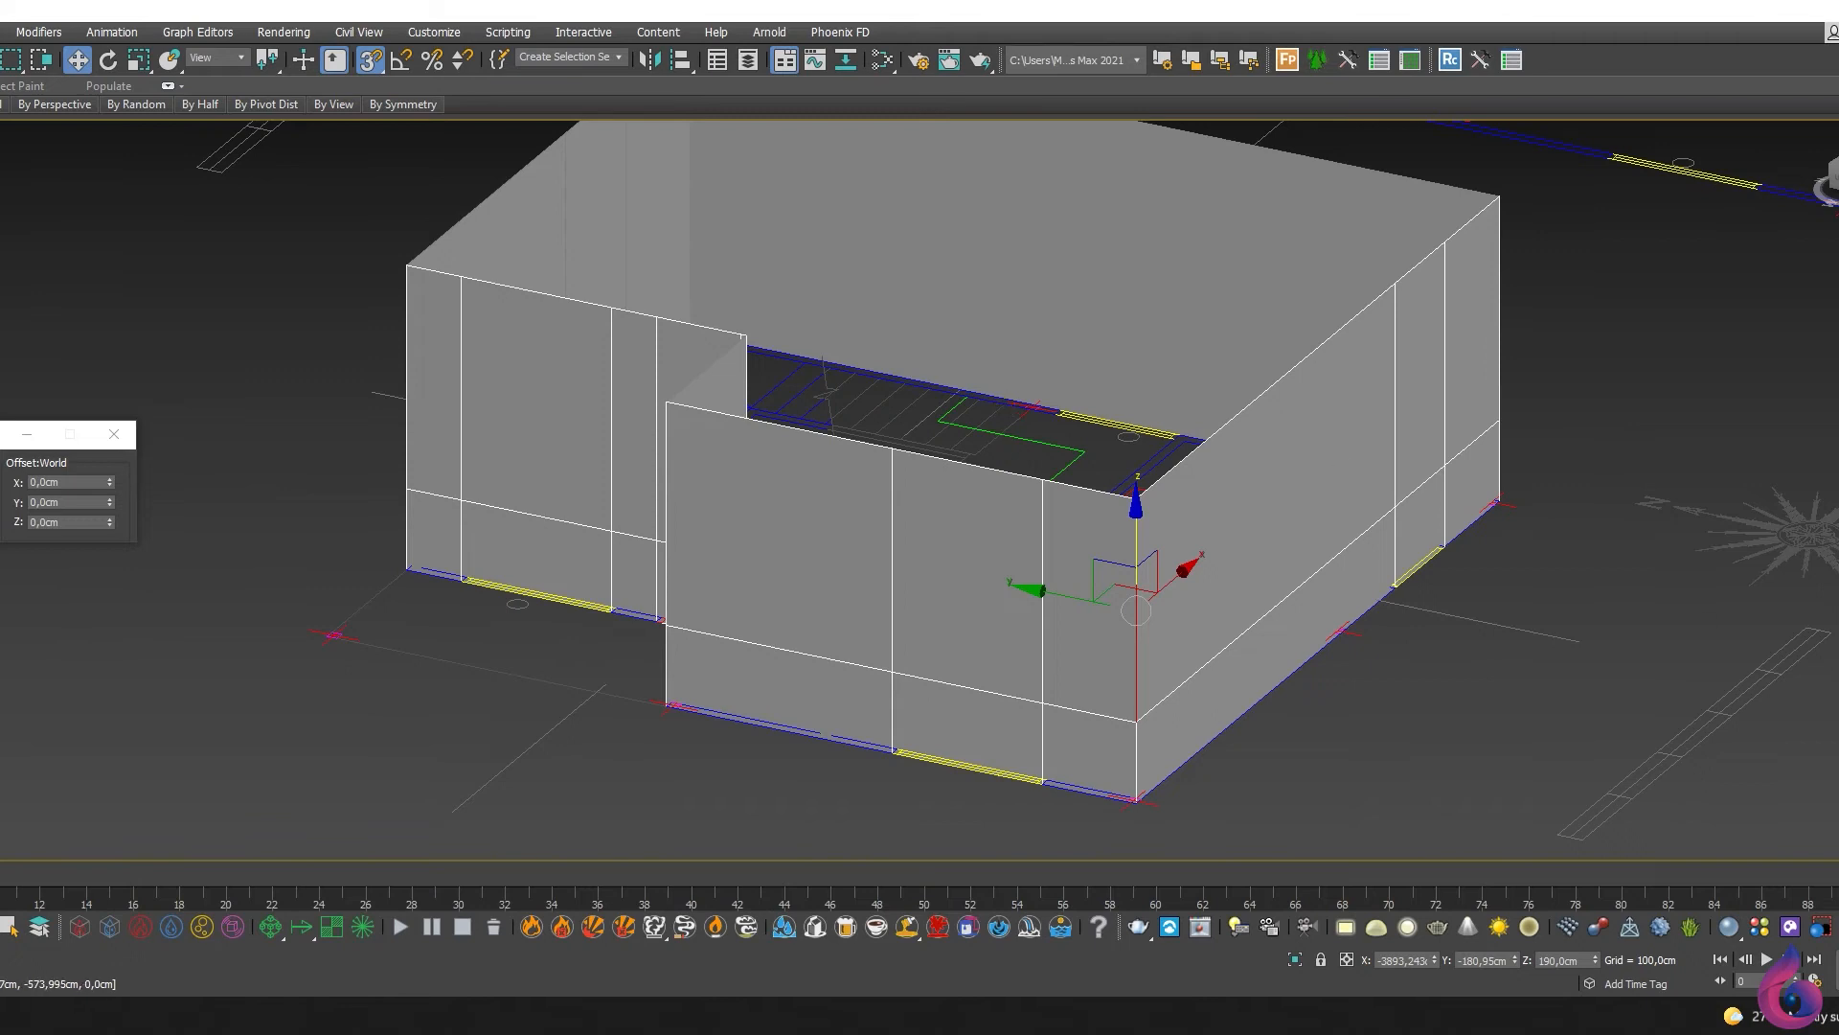
{"action": "key", "text": "alt+r"}
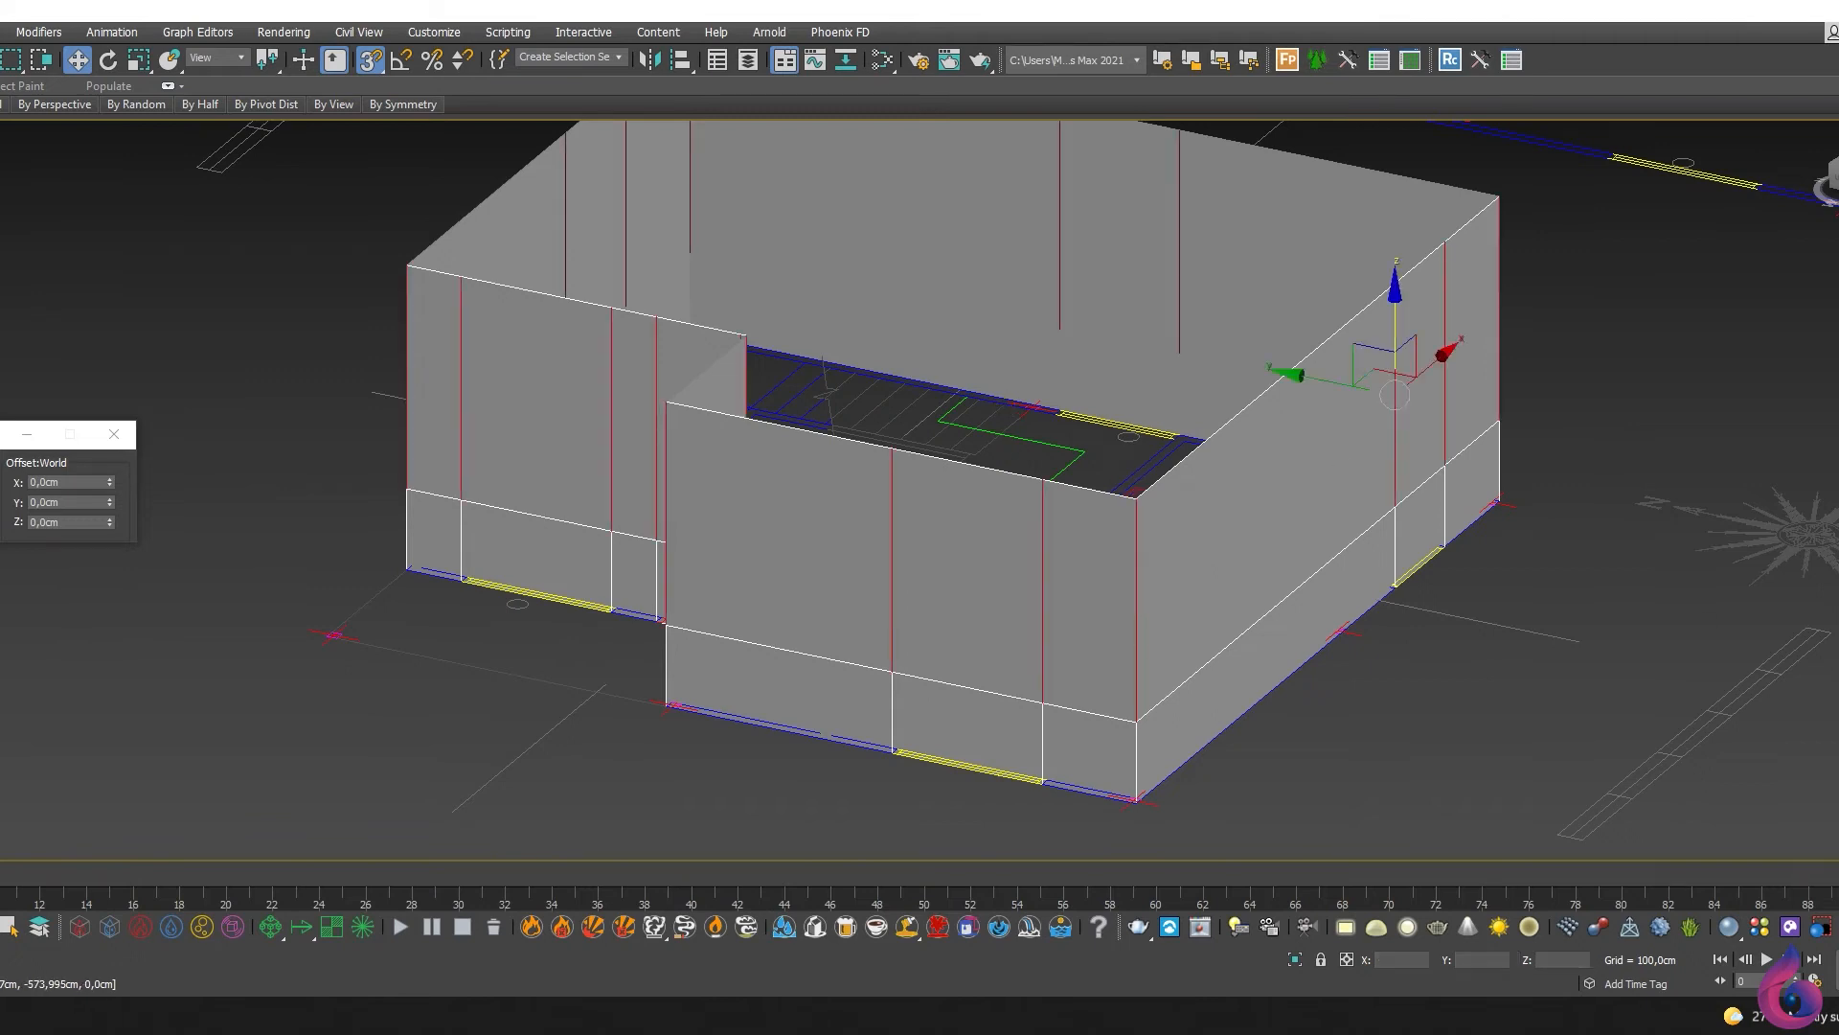
{"action": "key", "text": "ctrl+shift+e"}
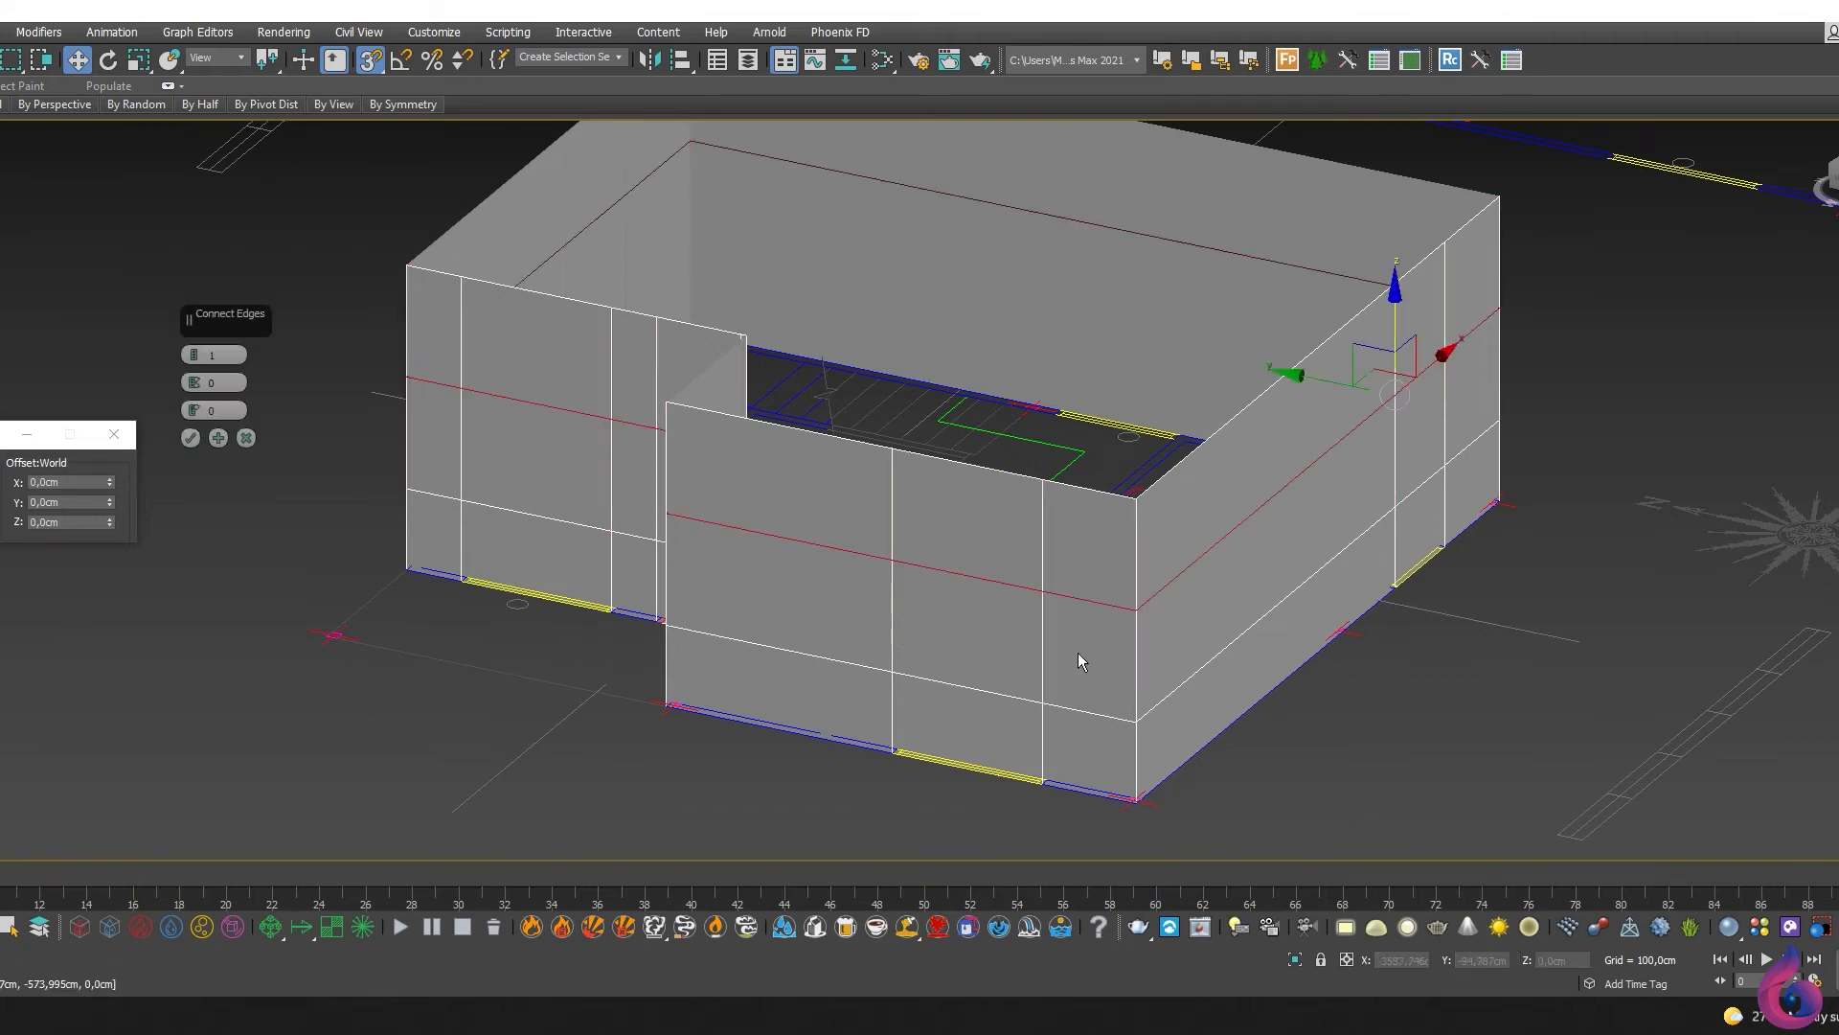
{"action": "left_click", "coordinate": [203, 450]}
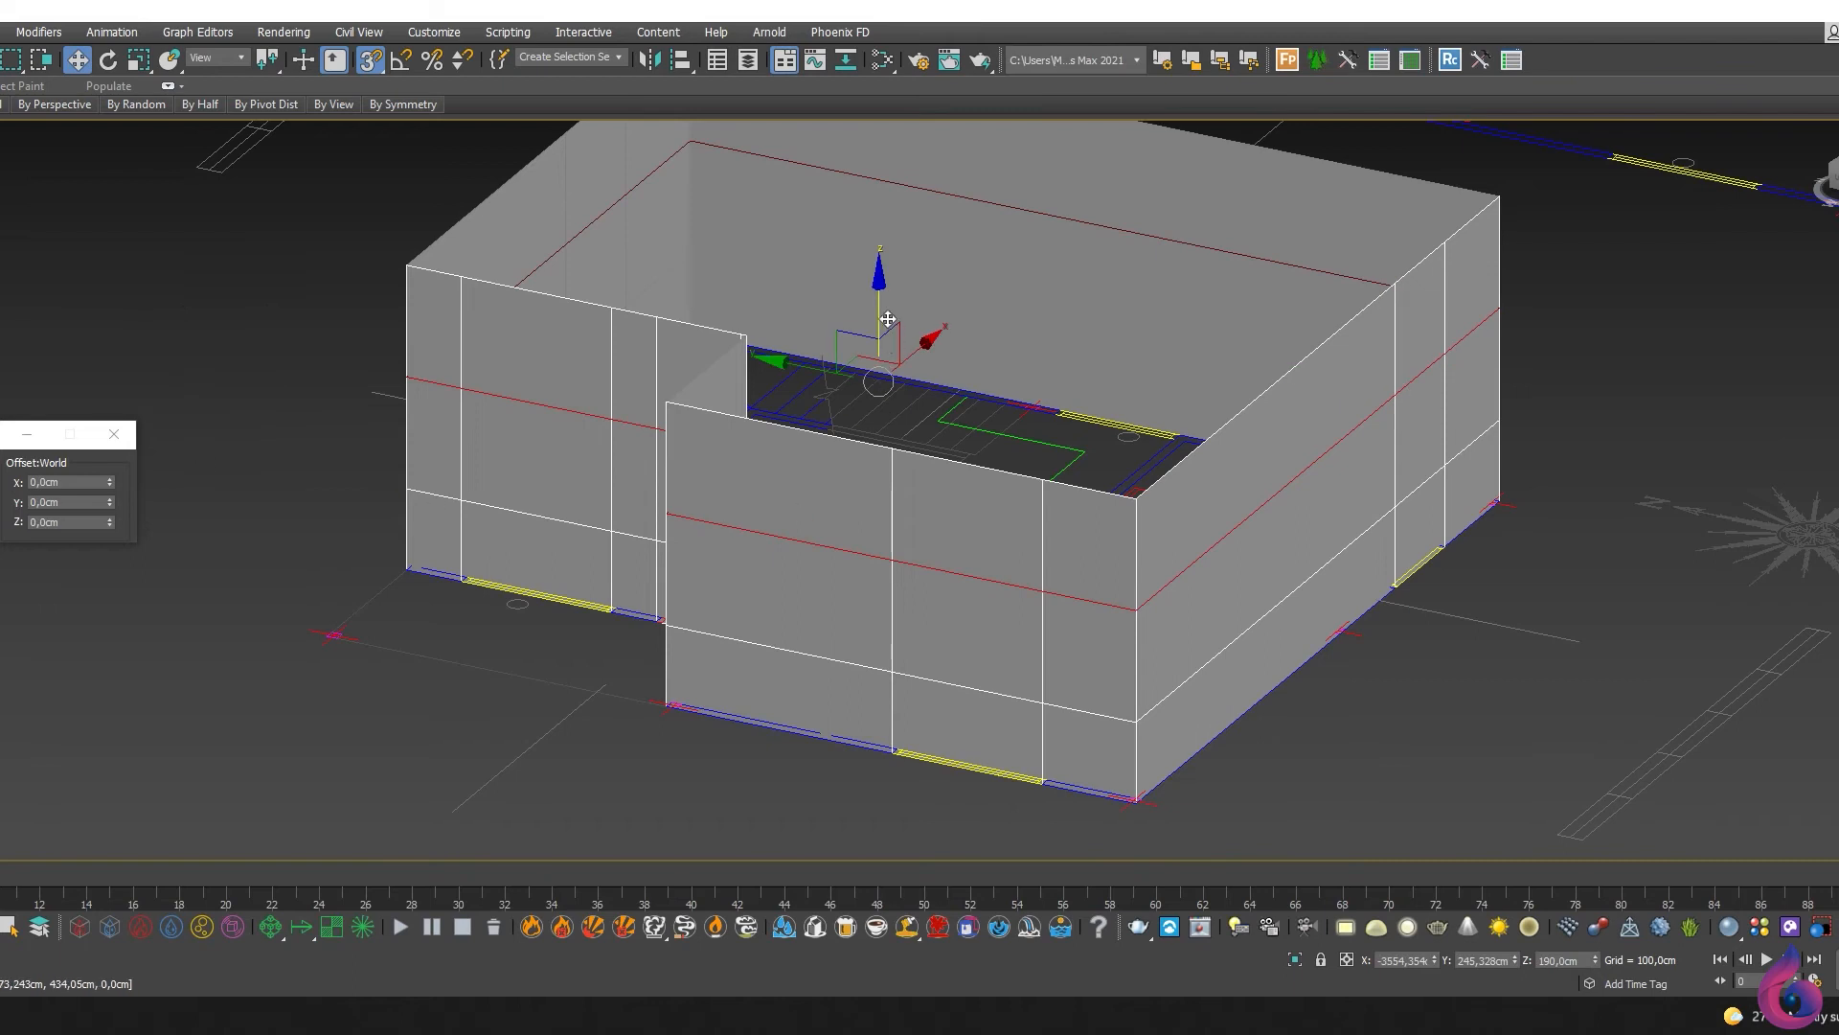
{"action": "left_click_drag", "start_coordinate": [886, 319], "coordinate": [1056, 705]}
{"action": "key", "text": "s"}
{"action": "double_click", "coordinate": [58, 525]}
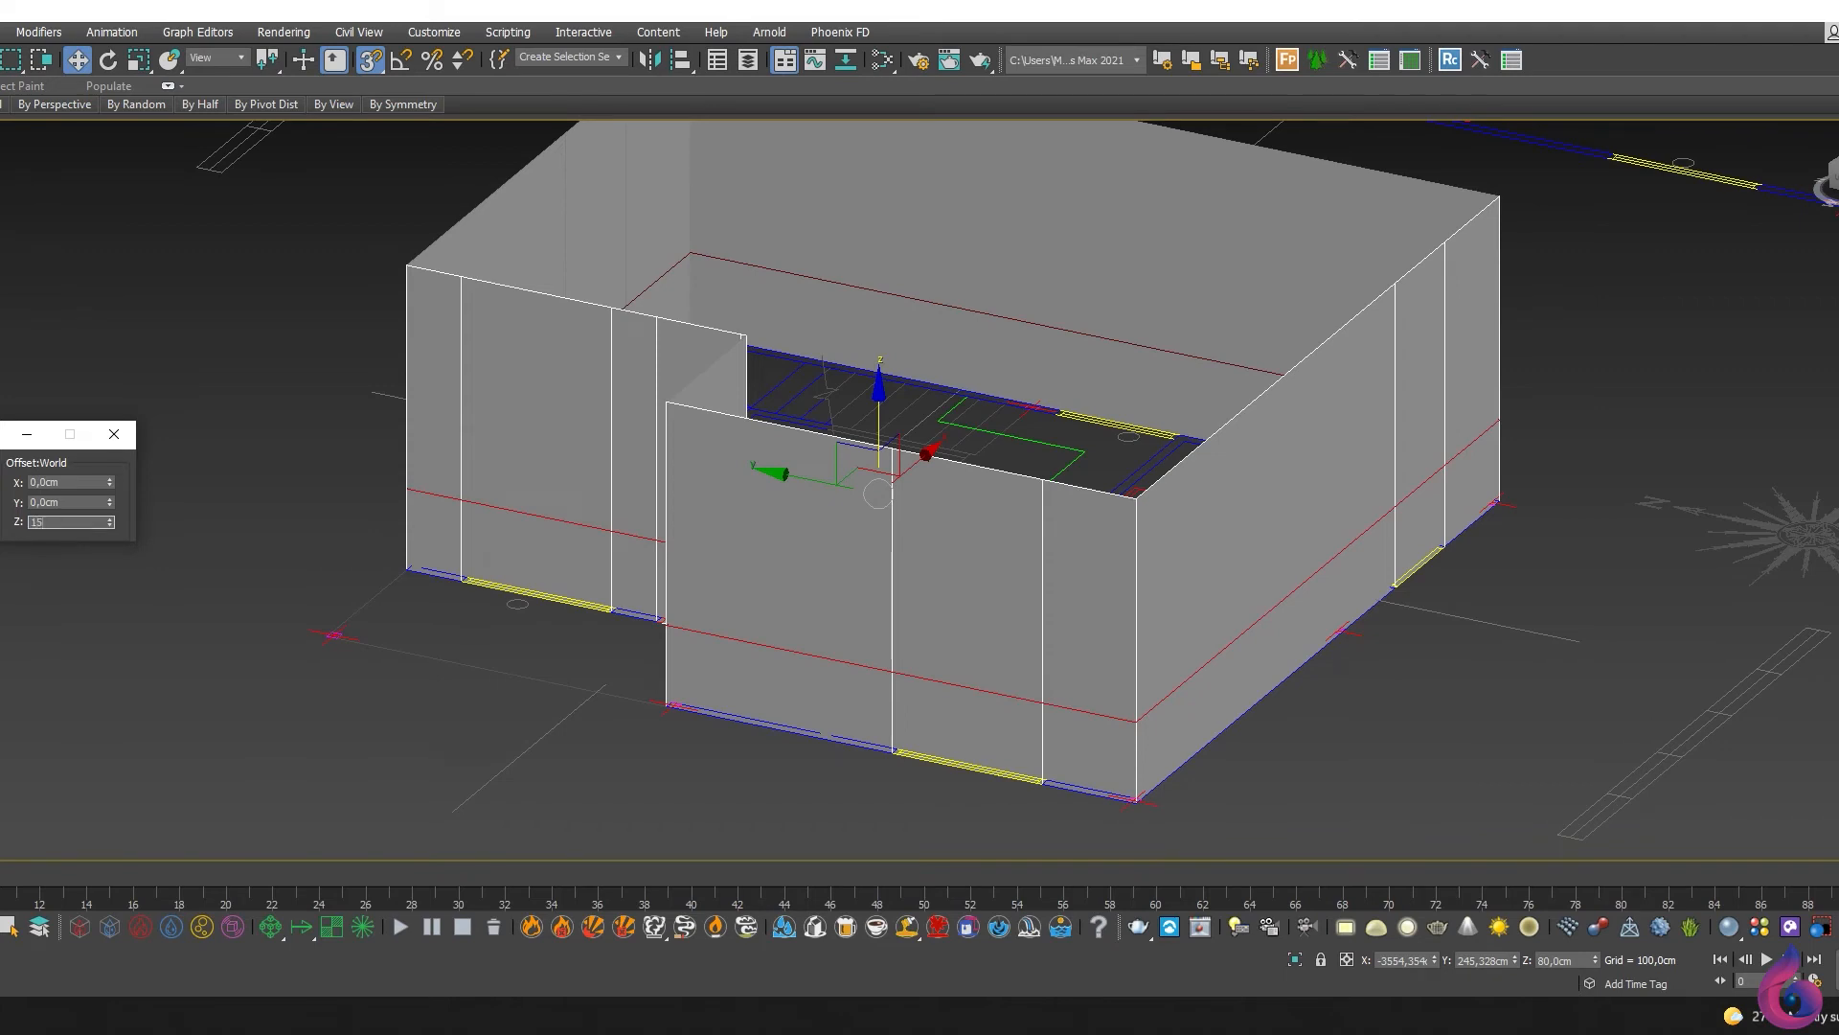
{"action": "key", "text": "Return"}
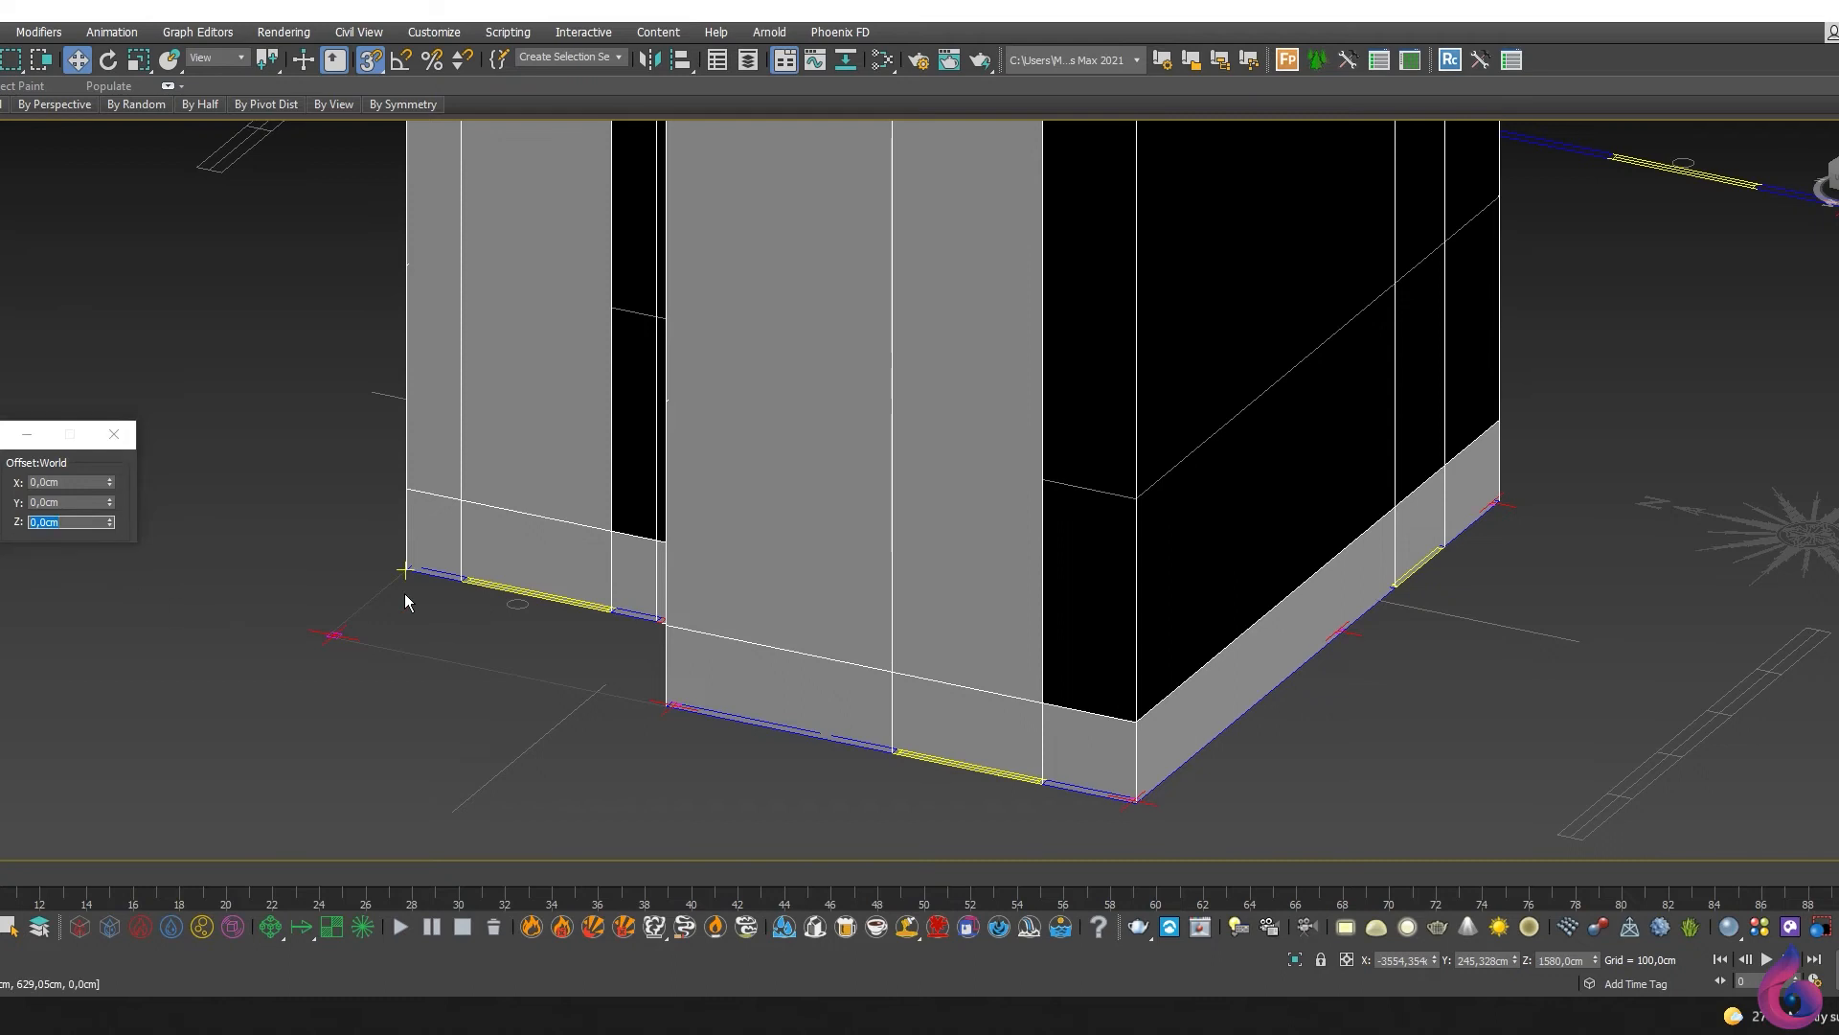
{"action": "middle_click_drag", "start_coordinate": [404, 593], "coordinate": [429, 600]}
{"action": "scroll", "coordinate": [429, 596], "scroll_direction": "down", "scroll_amount": 5}
{"action": "key", "text": "ctrl+z"}
{"action": "scroll", "coordinate": [503, 627], "scroll_direction": "up", "scroll_amount": 3}
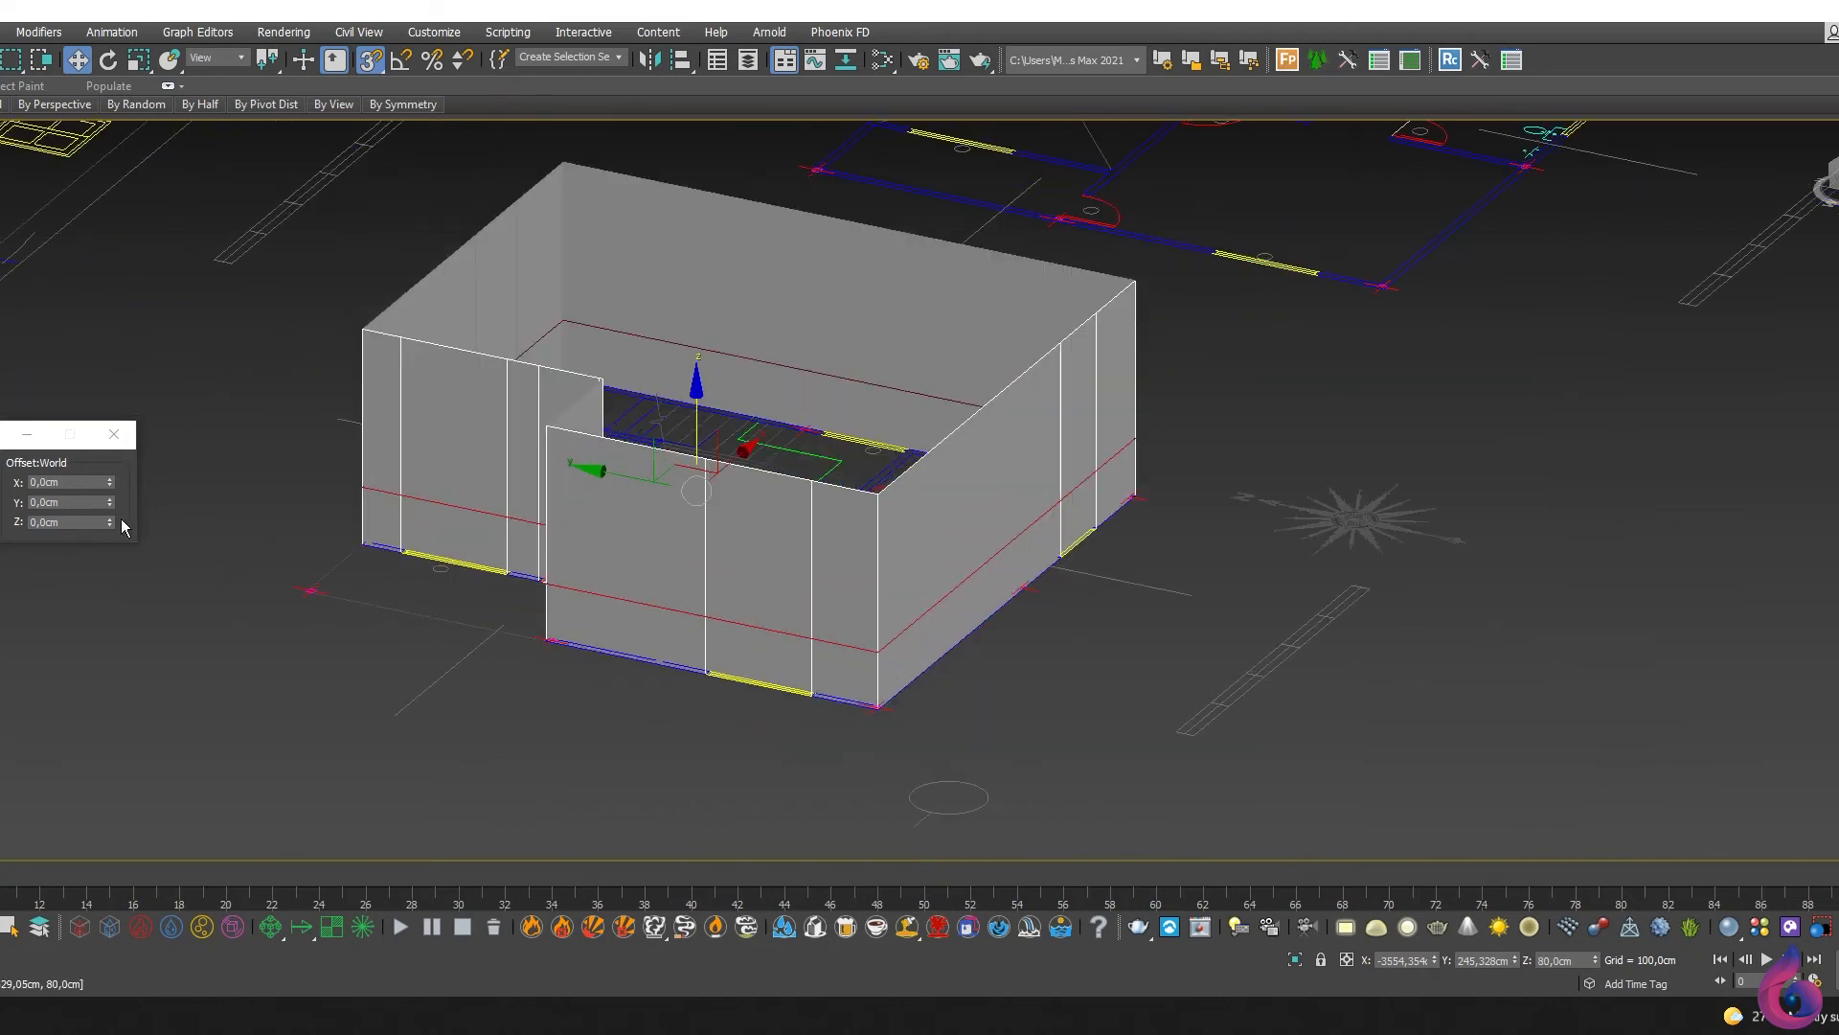
Step: Offset the upper edge loop 150 cm upward along Z
{"action": "left_click", "coordinate": [86, 522]}
{"action": "type", "text": "150"}
{"action": "key", "text": "Return"}
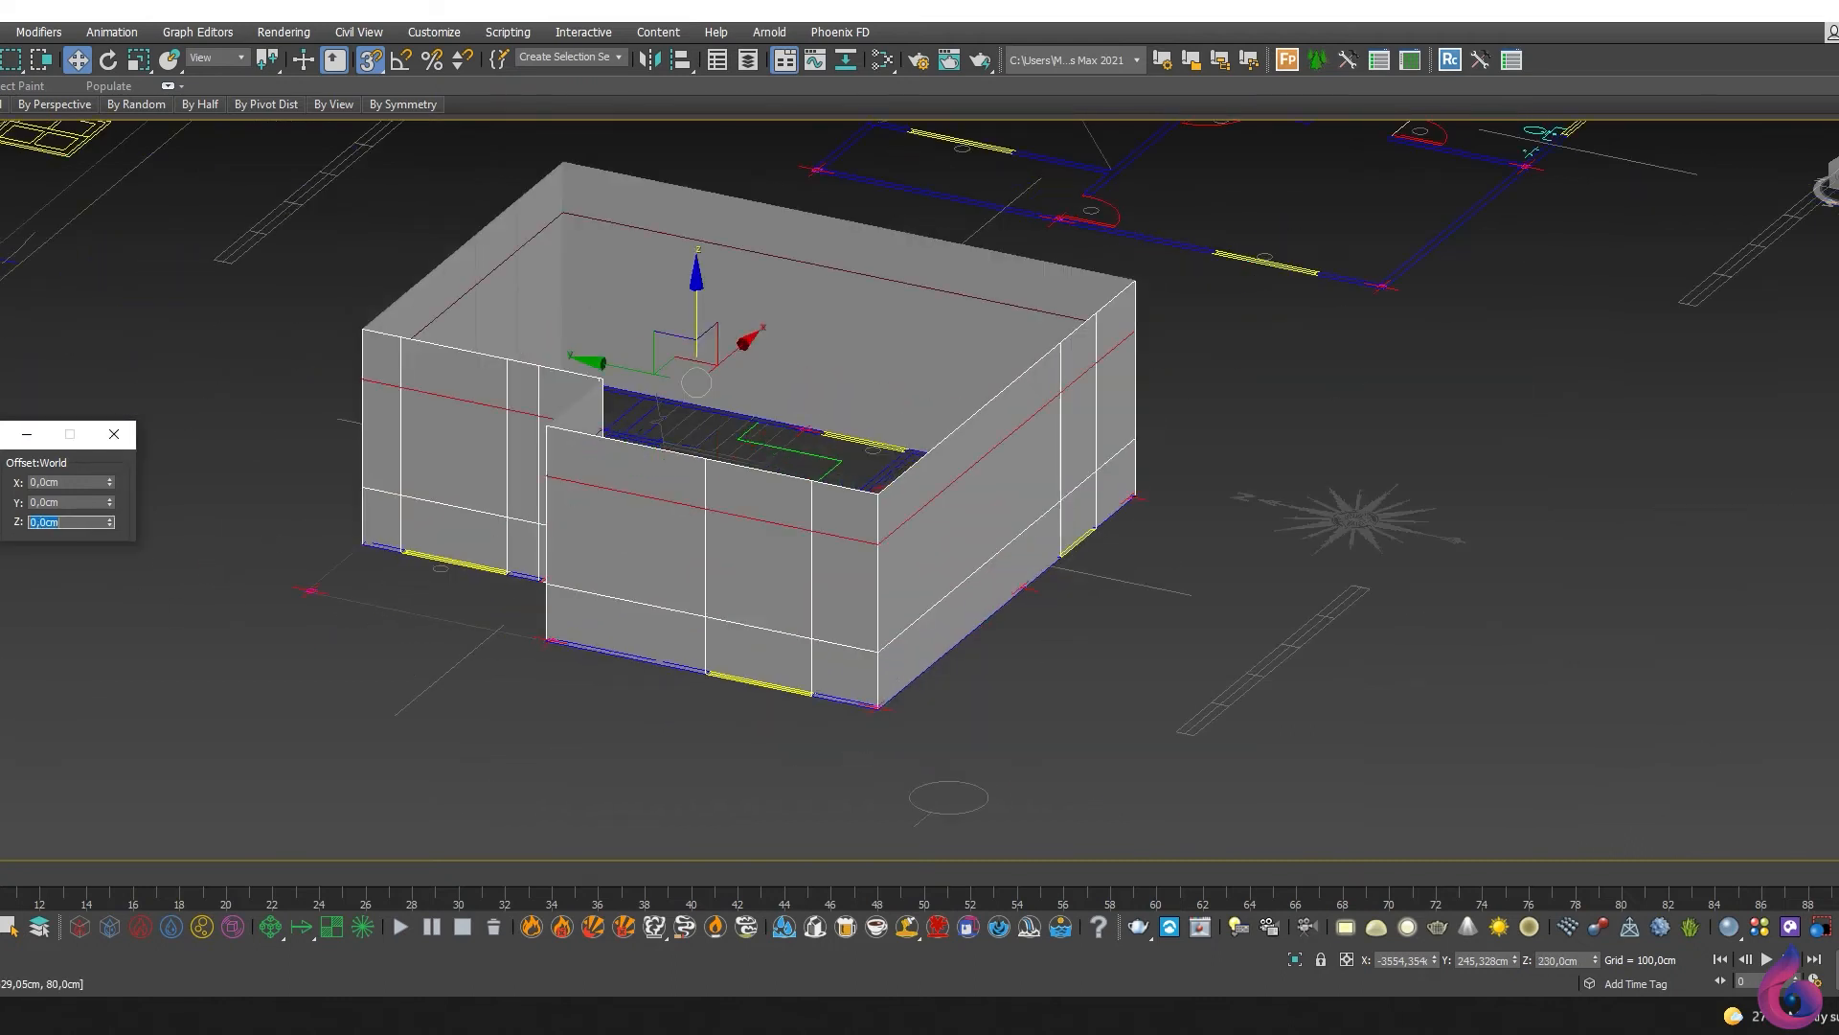
Step: Select the wall polygons above all the yellow window markings, between the two horizontal loops, and delete them to open the windows
{"action": "middle_click_drag", "start_coordinate": [637, 686], "coordinate": [900, 584], "text": "alt"}
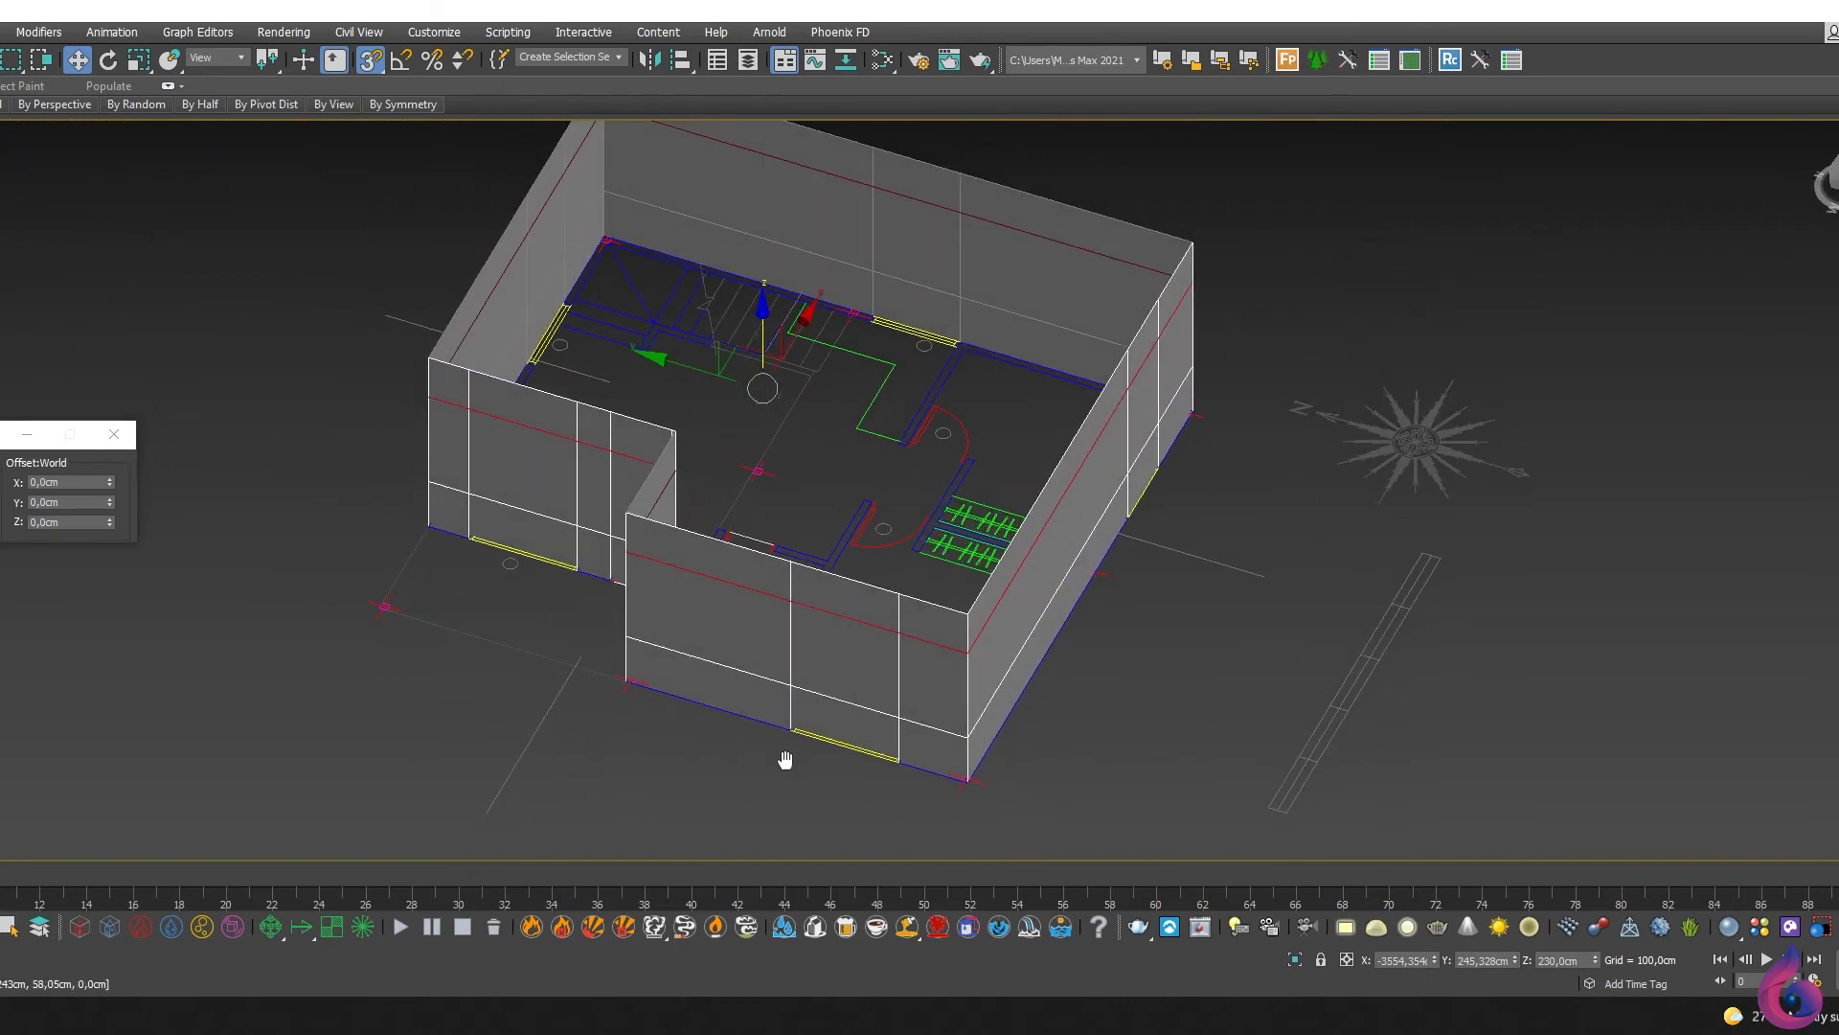
{"action": "middle_click_drag", "start_coordinate": [784, 756], "coordinate": [776, 728], "text": "alt"}
{"action": "left_click", "coordinate": [774, 723]}
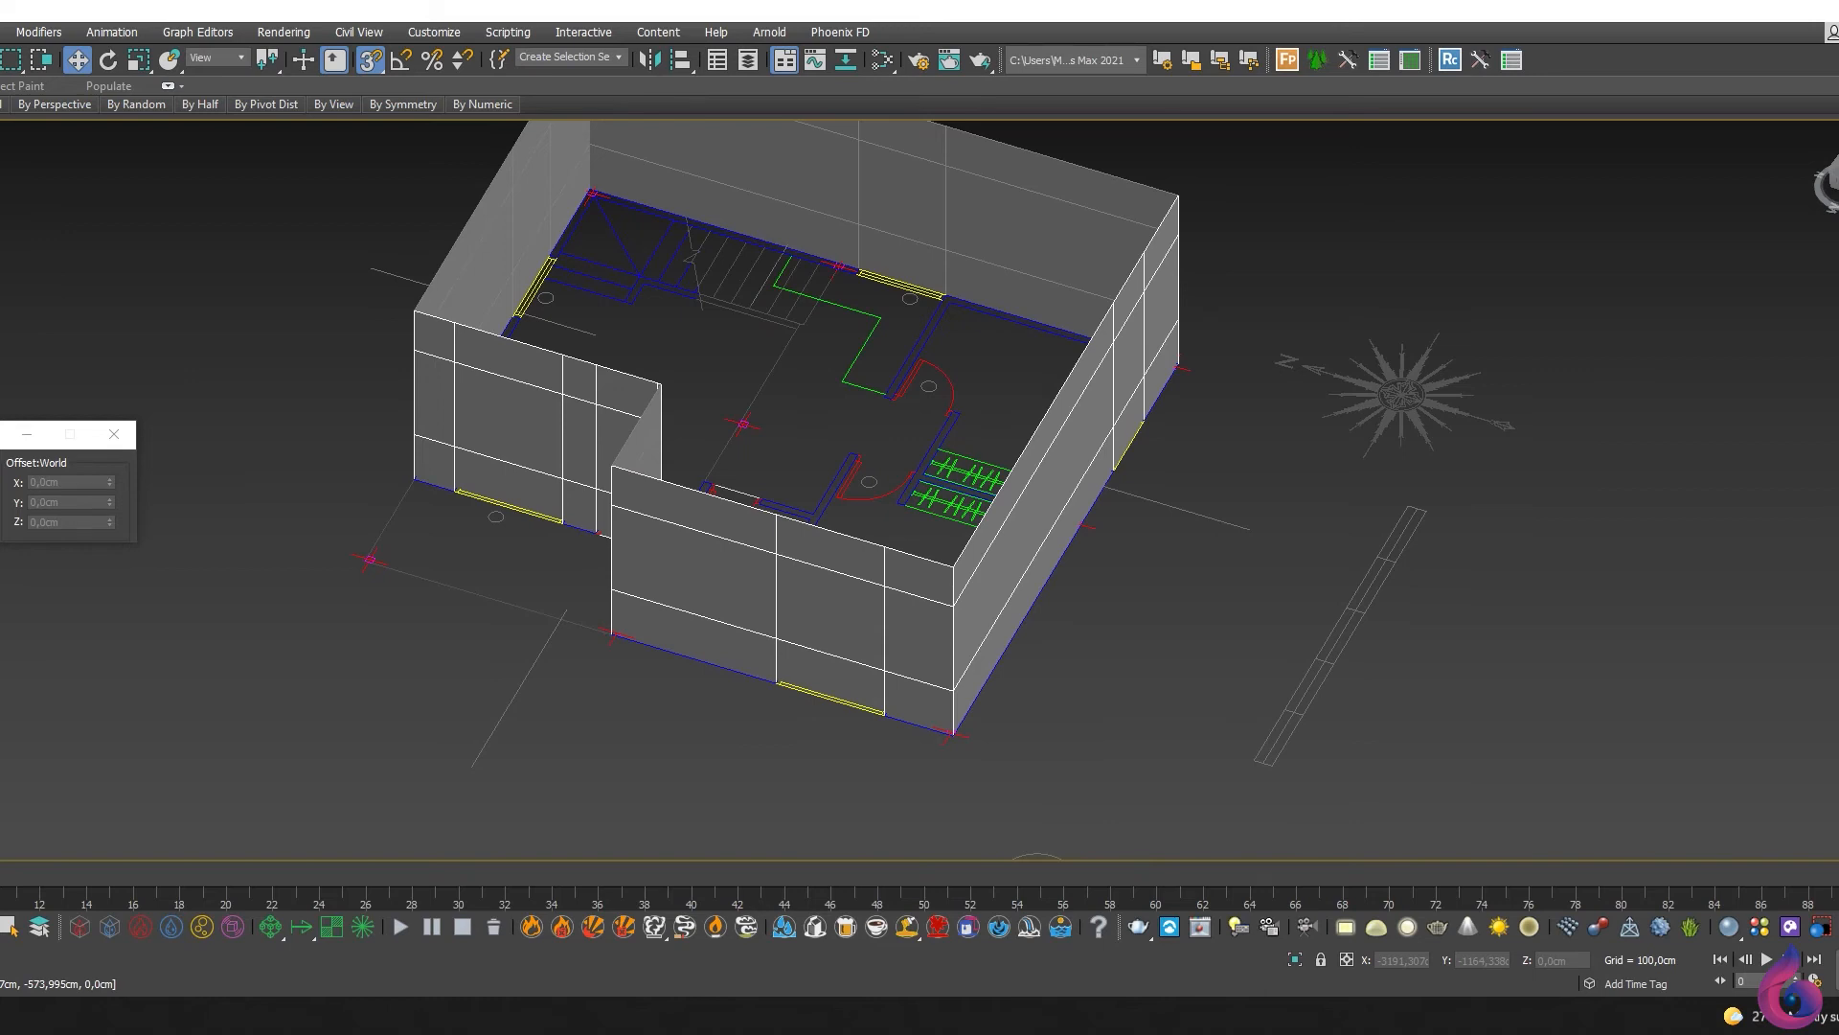
{"action": "left_click", "coordinate": [852, 650]}
{"action": "key", "text": "s"}
{"action": "middle_click_drag", "start_coordinate": [848, 652], "coordinate": [809, 690], "text": "alt"}
{"action": "left_click", "coordinate": [738, 634], "text": "ctrl"}
{"action": "middle_click_drag", "start_coordinate": [739, 634], "coordinate": [923, 668], "text": "alt"}
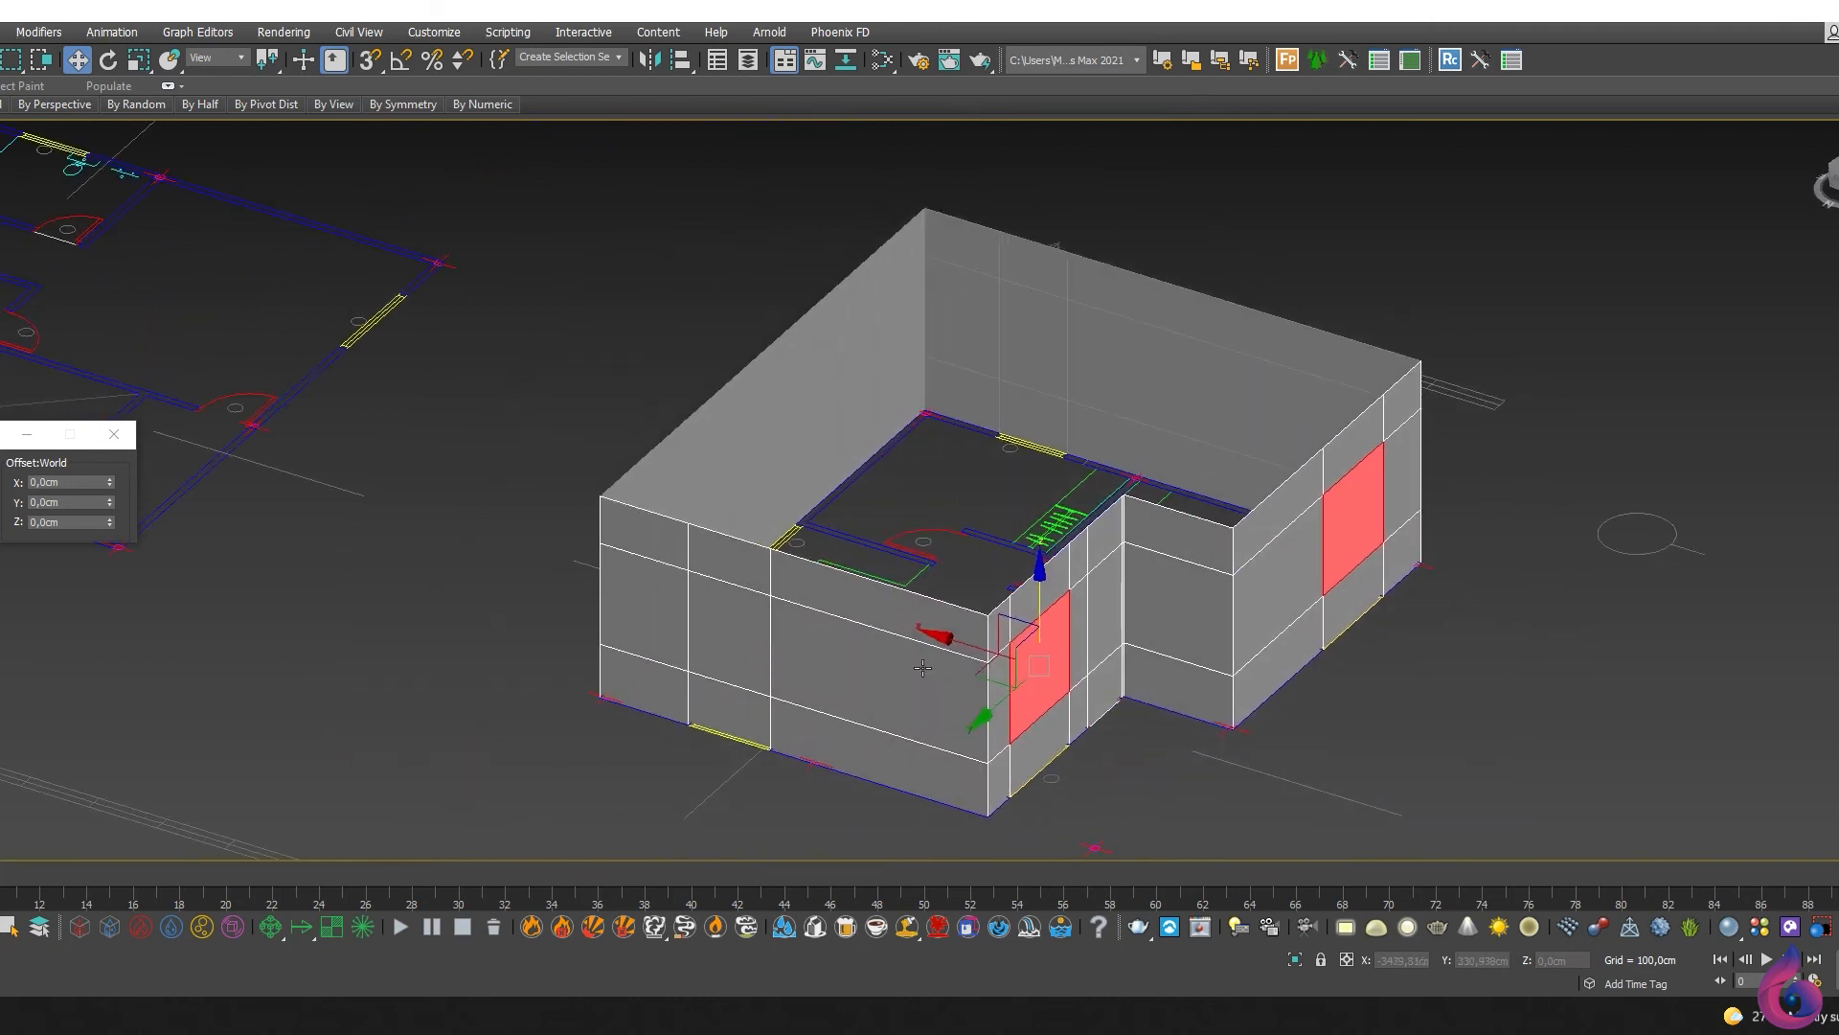
{"action": "middle_click_drag", "start_coordinate": [785, 653], "coordinate": [920, 653], "text": "alt"}
{"action": "middle_click_drag", "start_coordinate": [773, 728], "coordinate": [948, 695], "text": "alt"}
{"action": "scroll", "coordinate": [981, 688], "scroll_direction": "up", "scroll_amount": 4}
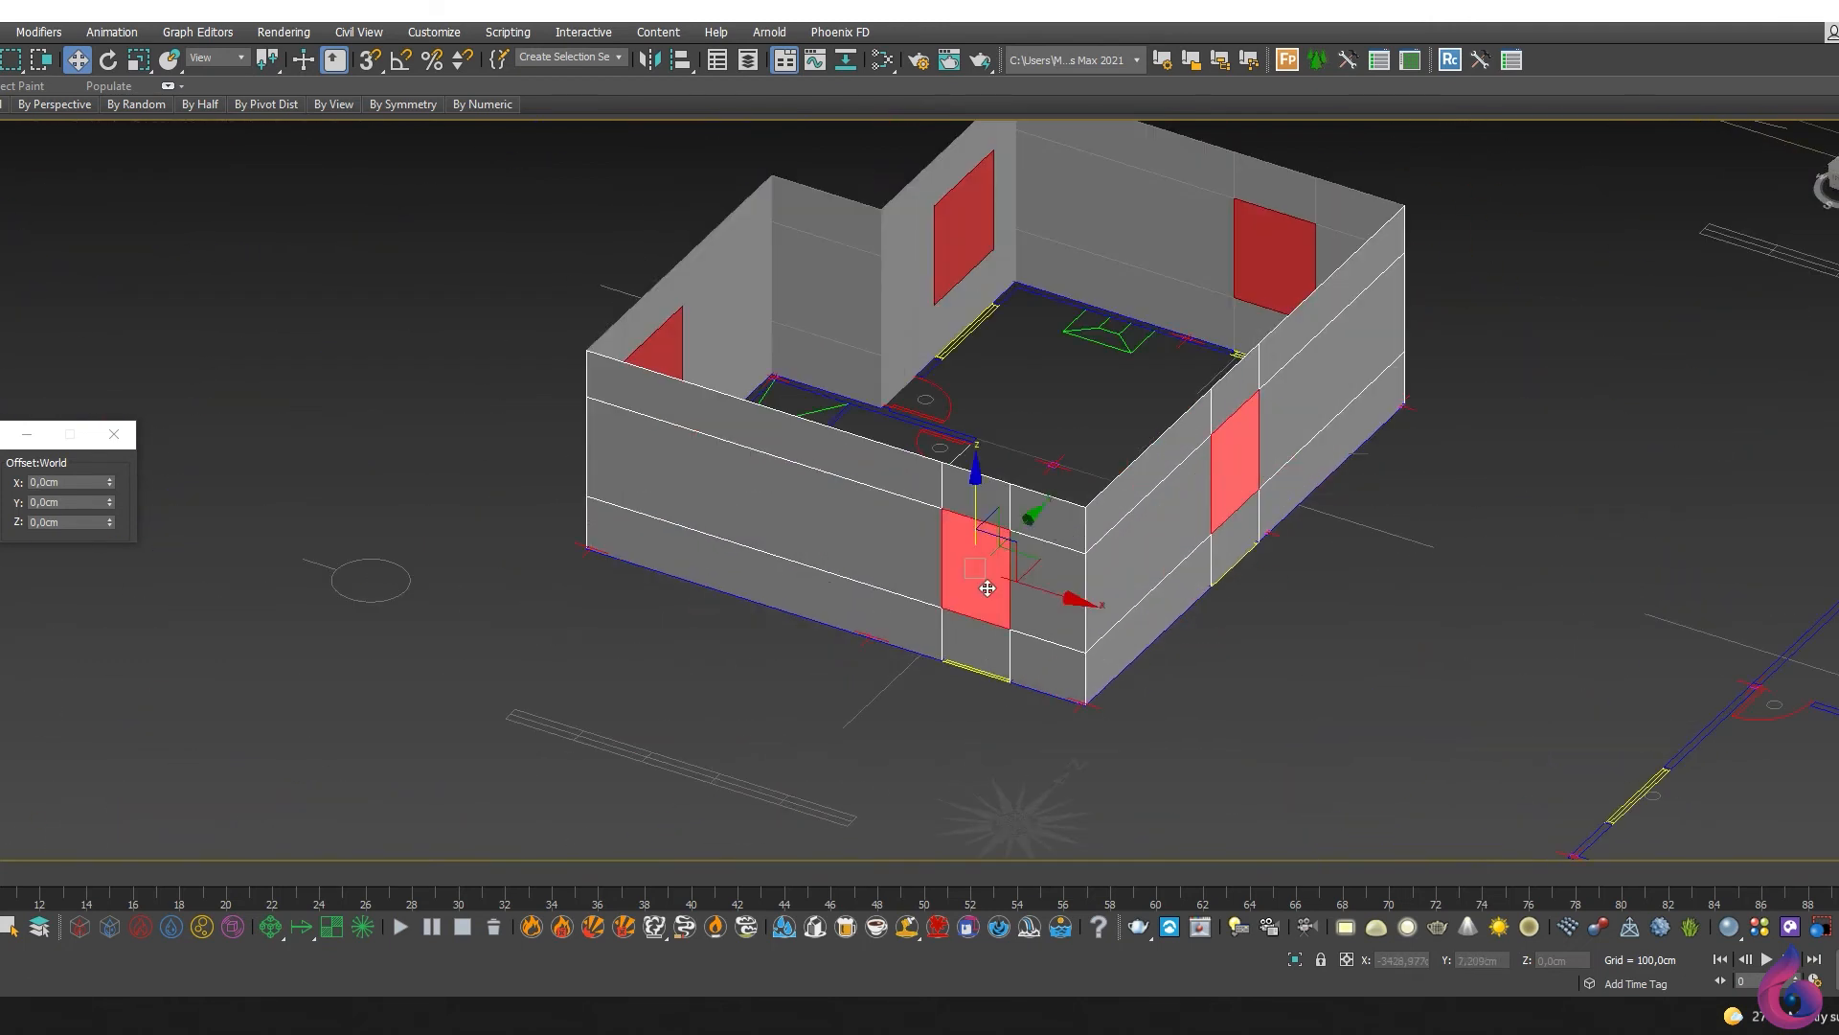
{"action": "key", "text": "Delete"}
Step: Delete the bottom and middle wall polygons beside the recessed corner to open the doorway
{"action": "middle_click_drag", "start_coordinate": [988, 587], "coordinate": [1279, 542], "text": "alt"}
{"action": "scroll", "coordinate": [997, 669], "scroll_direction": "up", "scroll_amount": 5}
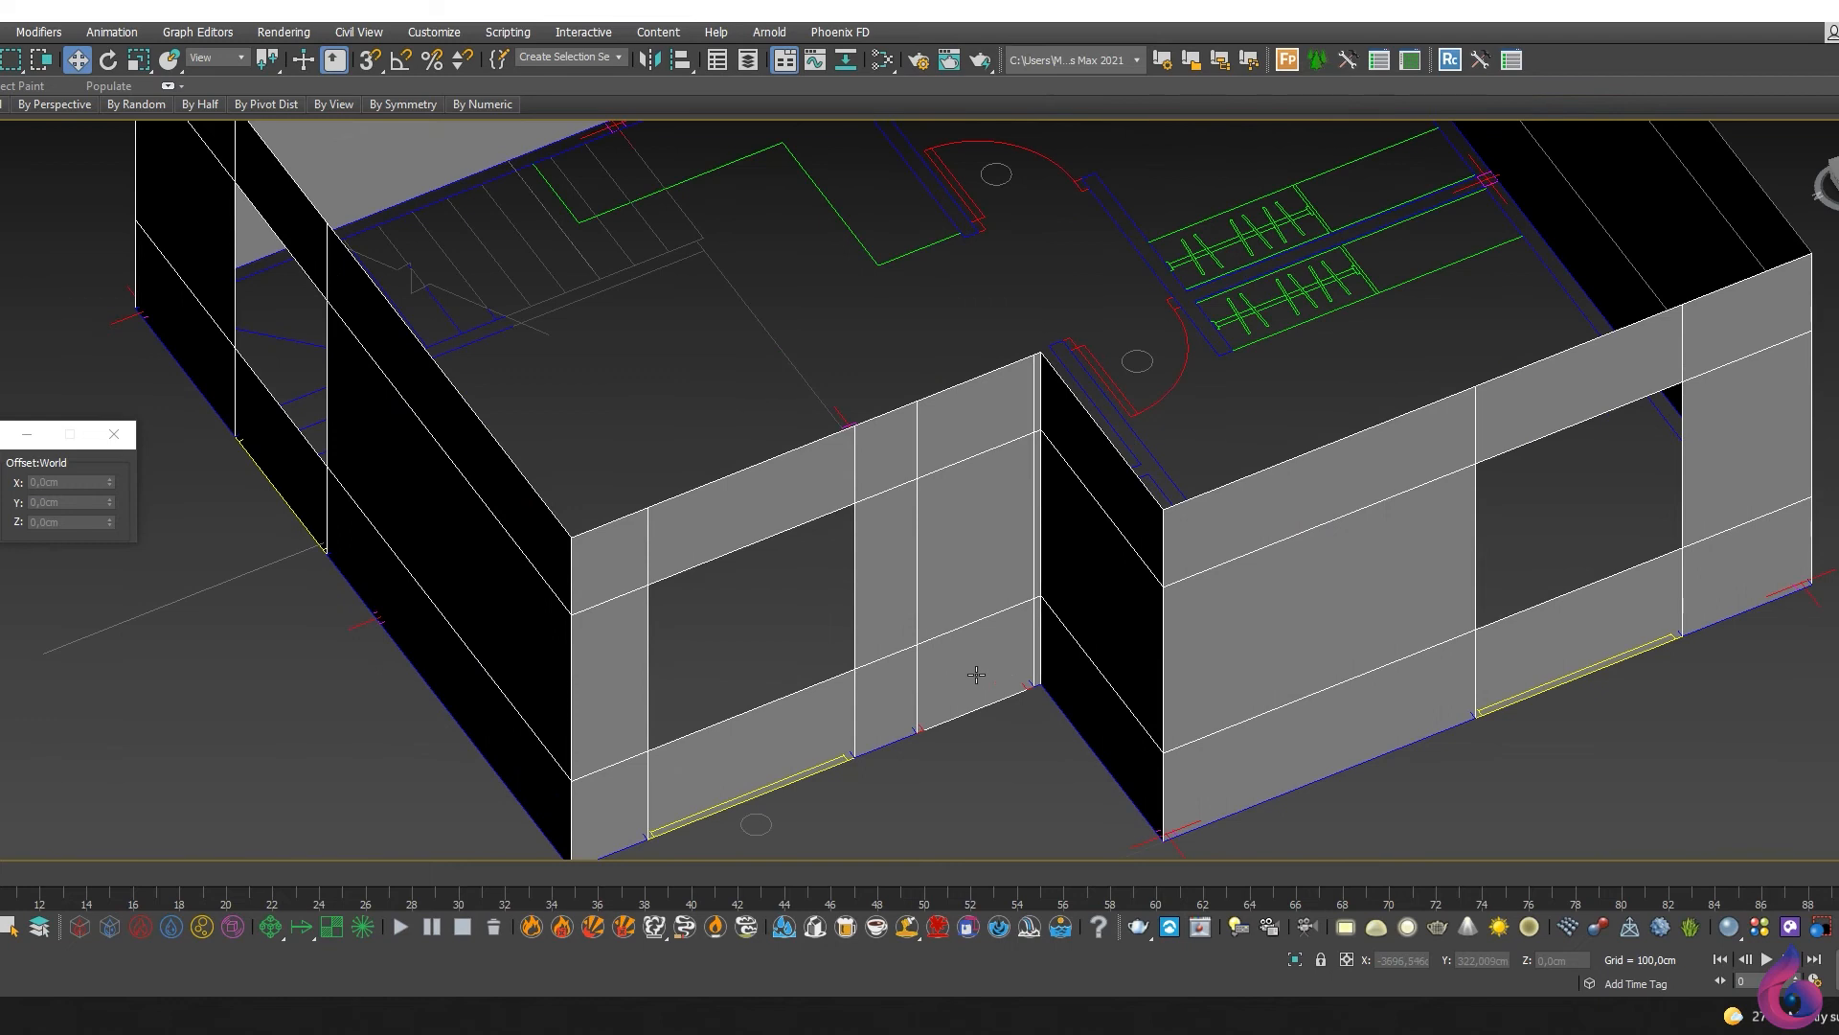
{"action": "left_click", "coordinate": [973, 670]}
{"action": "left_click", "coordinate": [984, 579], "text": "ctrl"}
{"action": "key", "text": "Delete"}
{"action": "scroll", "coordinate": [984, 579], "scroll_direction": "down", "scroll_amount": 5}
{"action": "middle_click_drag", "start_coordinate": [985, 579], "coordinate": [1052, 563], "text": "alt"}
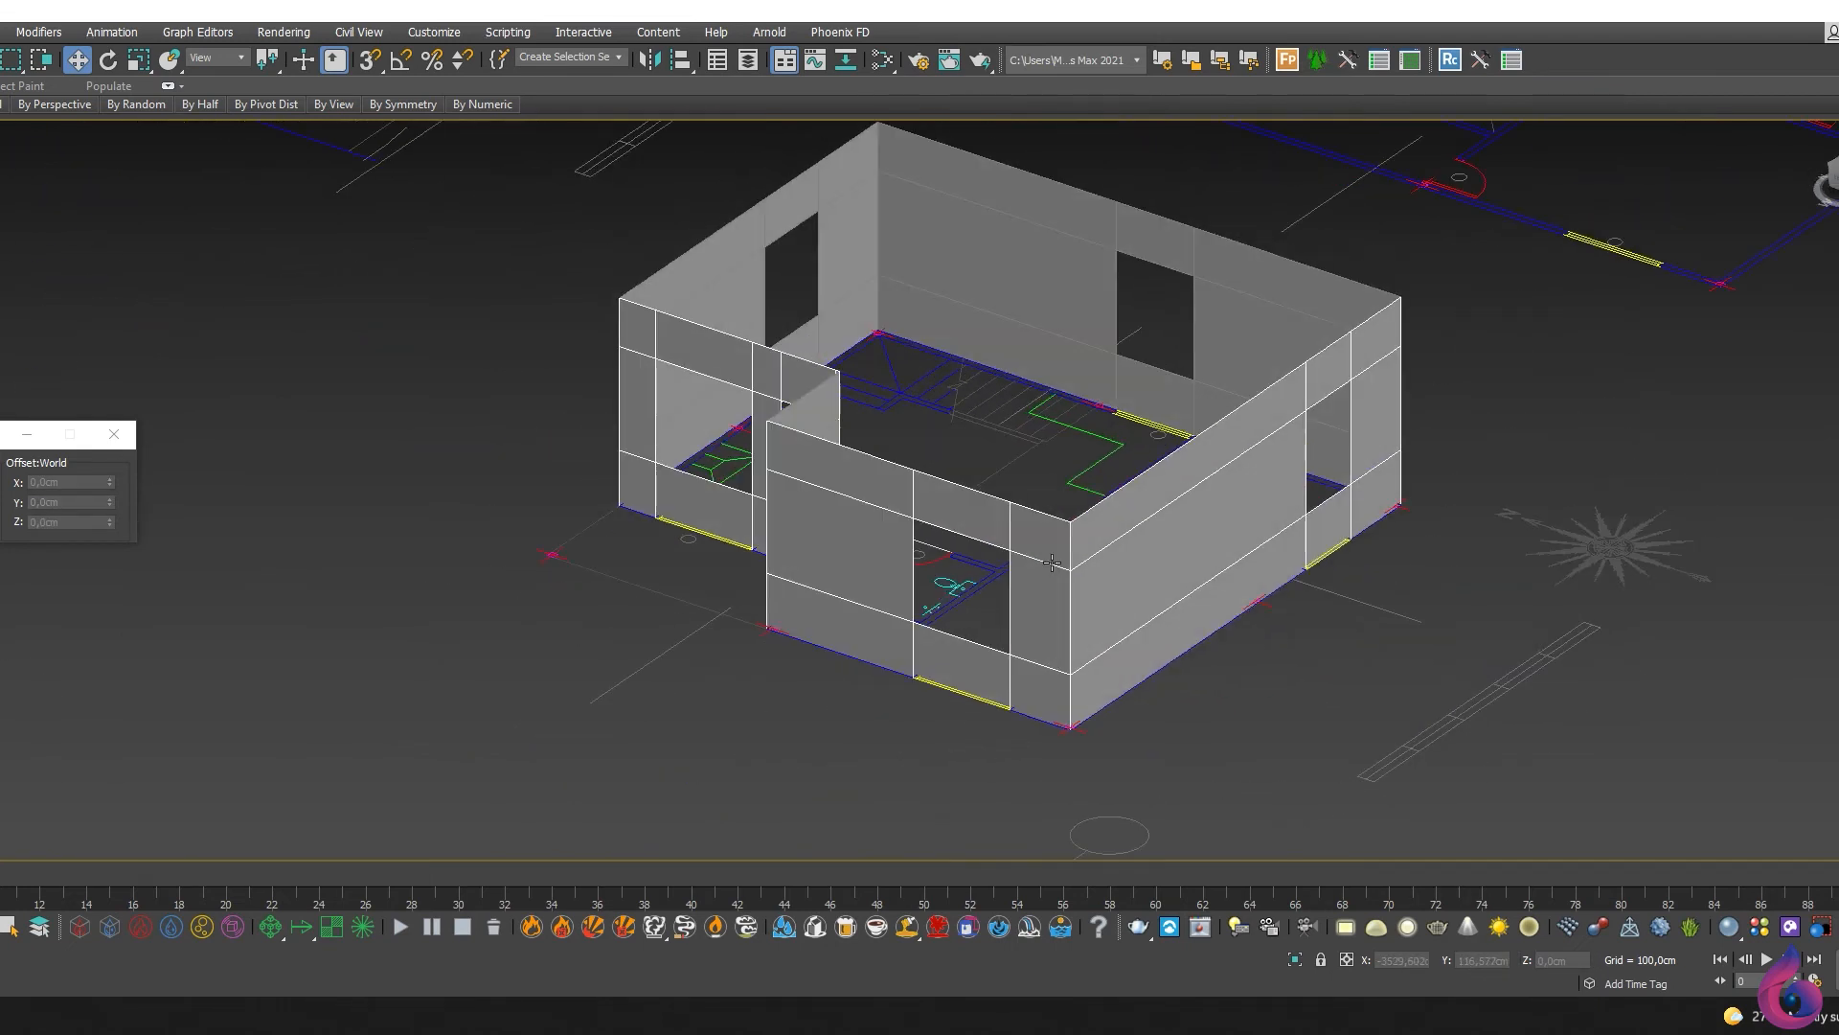
Step: Leave polygon editing and apply a Shell modifier that thickens the walls inward
{"action": "middle_click_drag", "start_coordinate": [1031, 467], "coordinate": [1031, 526]}
{"action": "scroll", "coordinate": [913, 383], "scroll_direction": "up", "scroll_amount": 4}
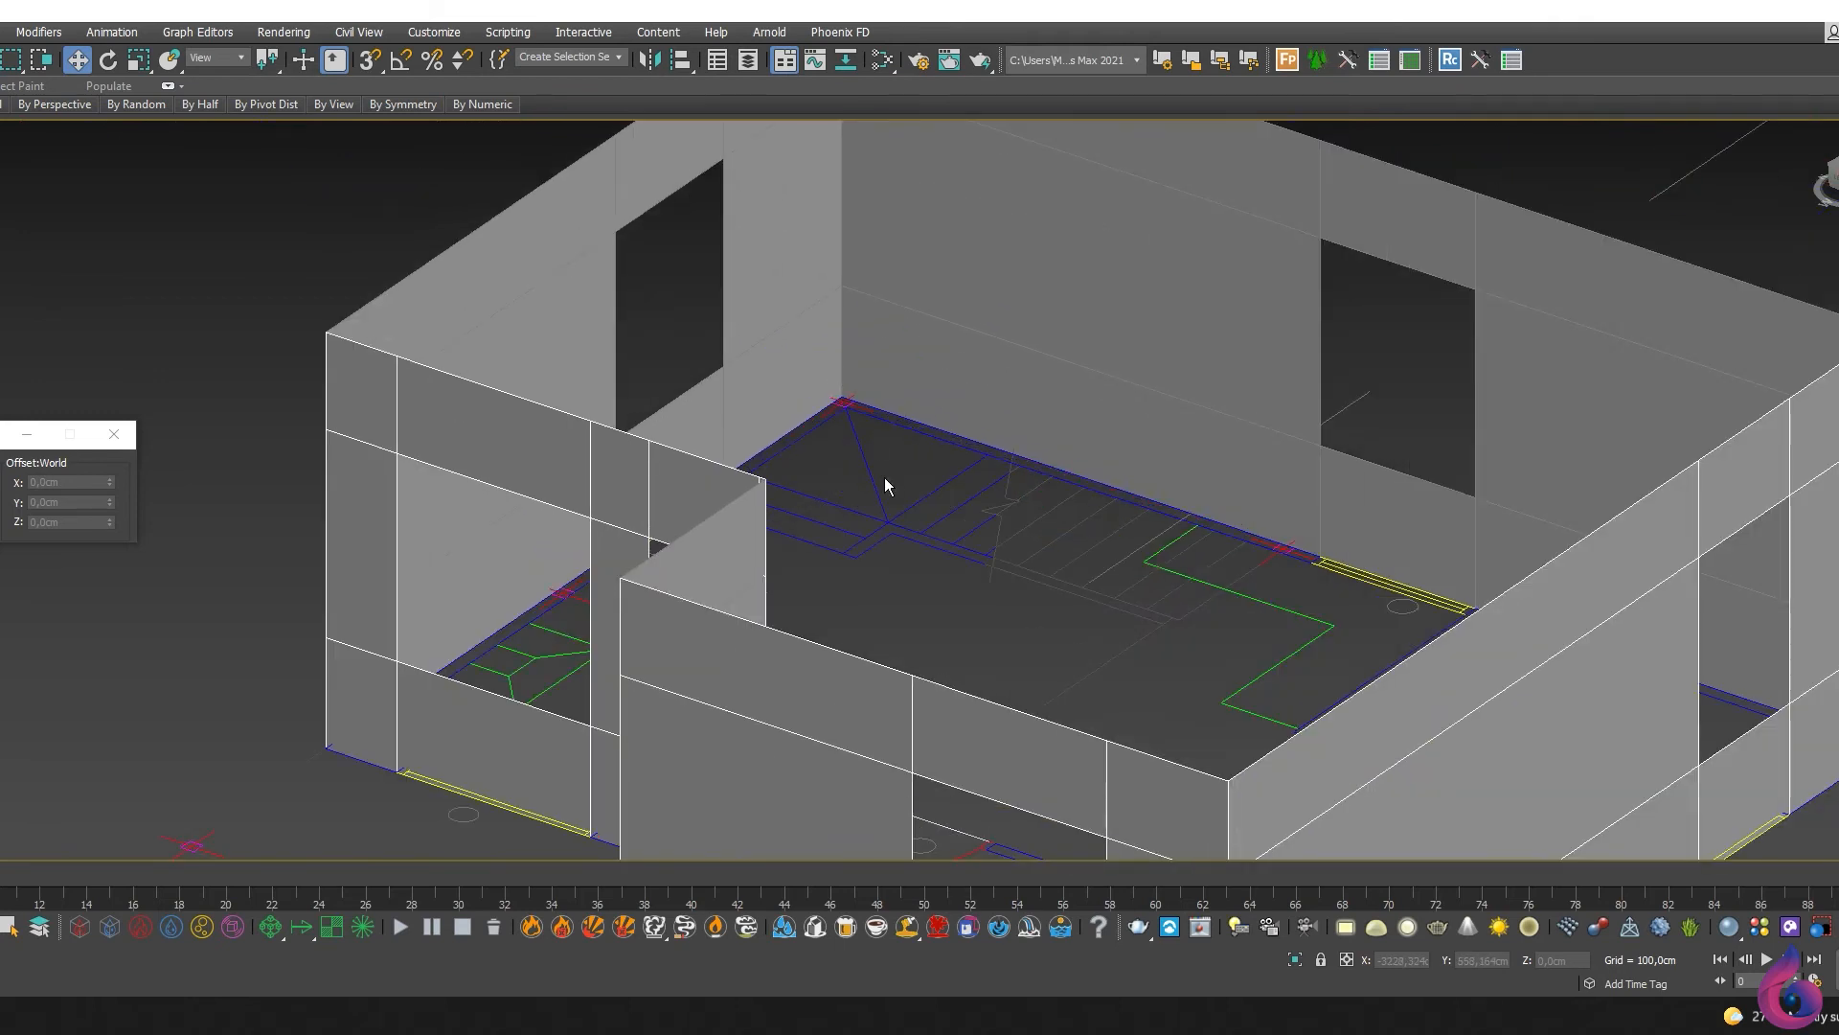
{"action": "scroll", "coordinate": [883, 487], "scroll_direction": "down", "scroll_amount": 8}
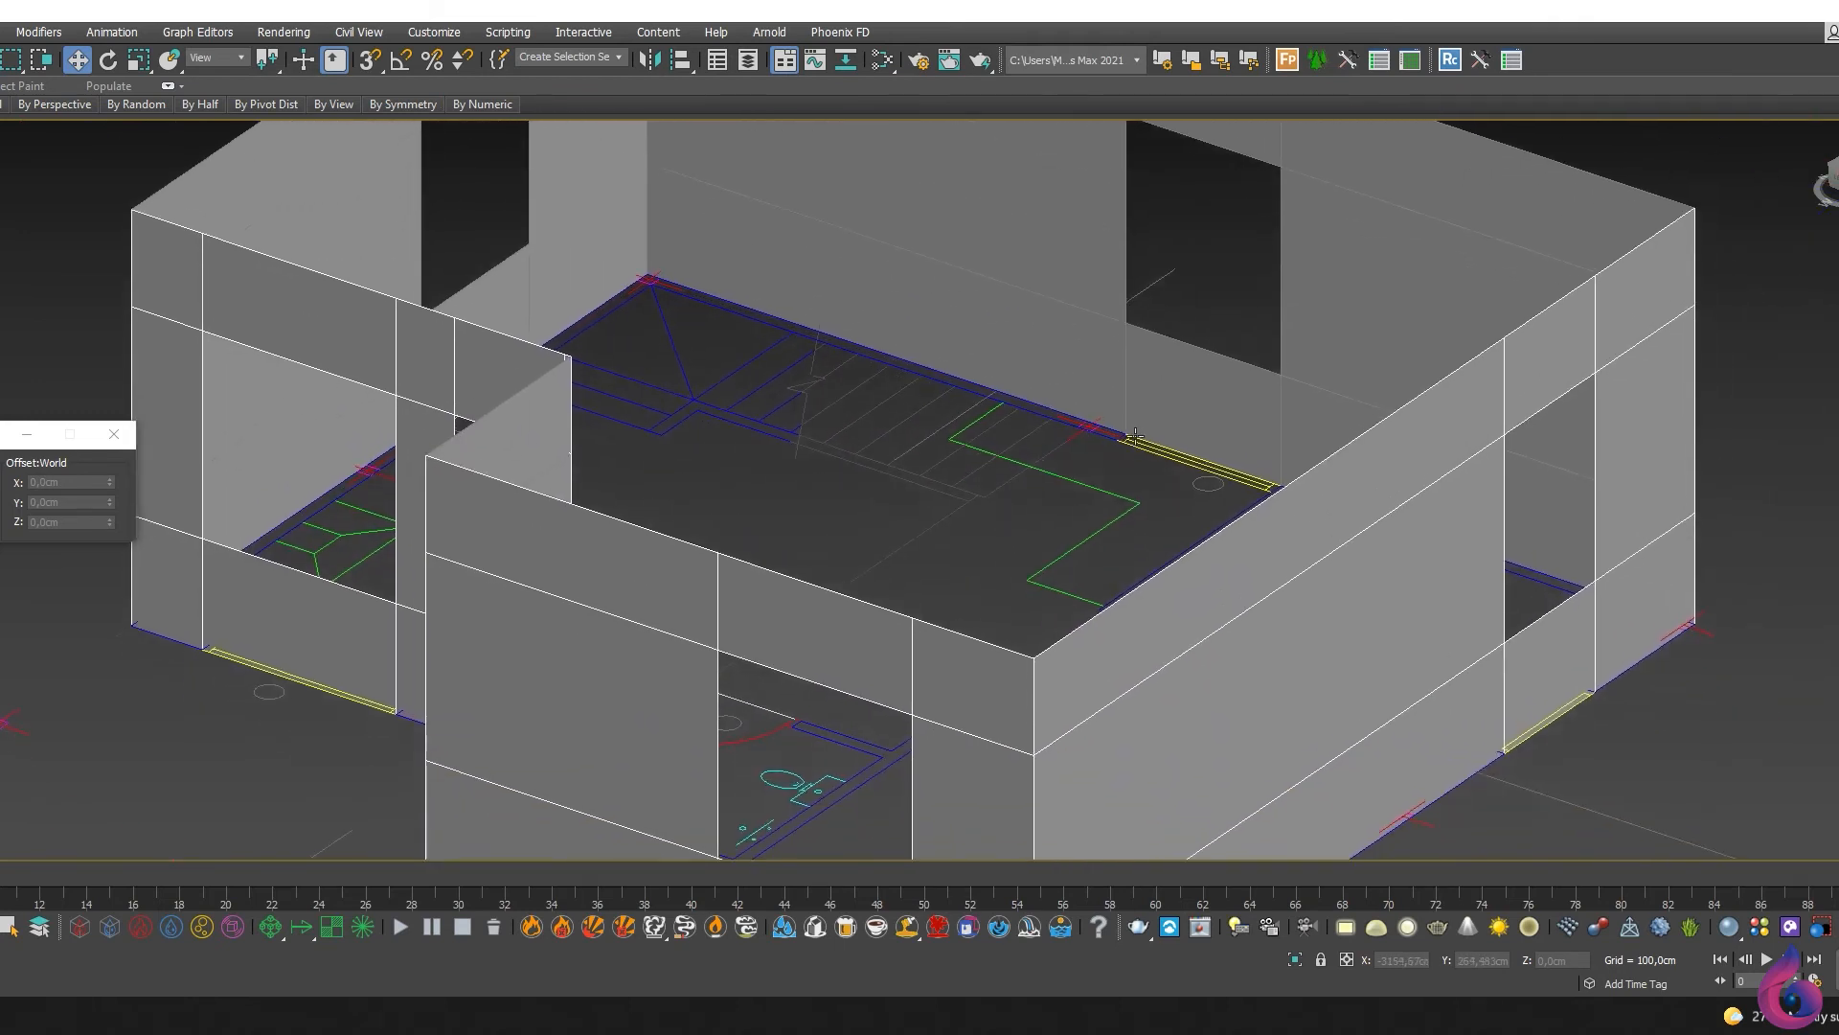
{"action": "middle_click_drag", "start_coordinate": [884, 487], "coordinate": [1139, 529], "text": "alt"}
{"action": "scroll", "coordinate": [1179, 536], "scroll_direction": "up", "scroll_amount": 7}
{"action": "scroll", "coordinate": [1100, 400], "scroll_direction": "down", "scroll_amount": 9}
{"action": "middle_click_drag", "start_coordinate": [1164, 450], "coordinate": [1006, 476], "text": "alt"}
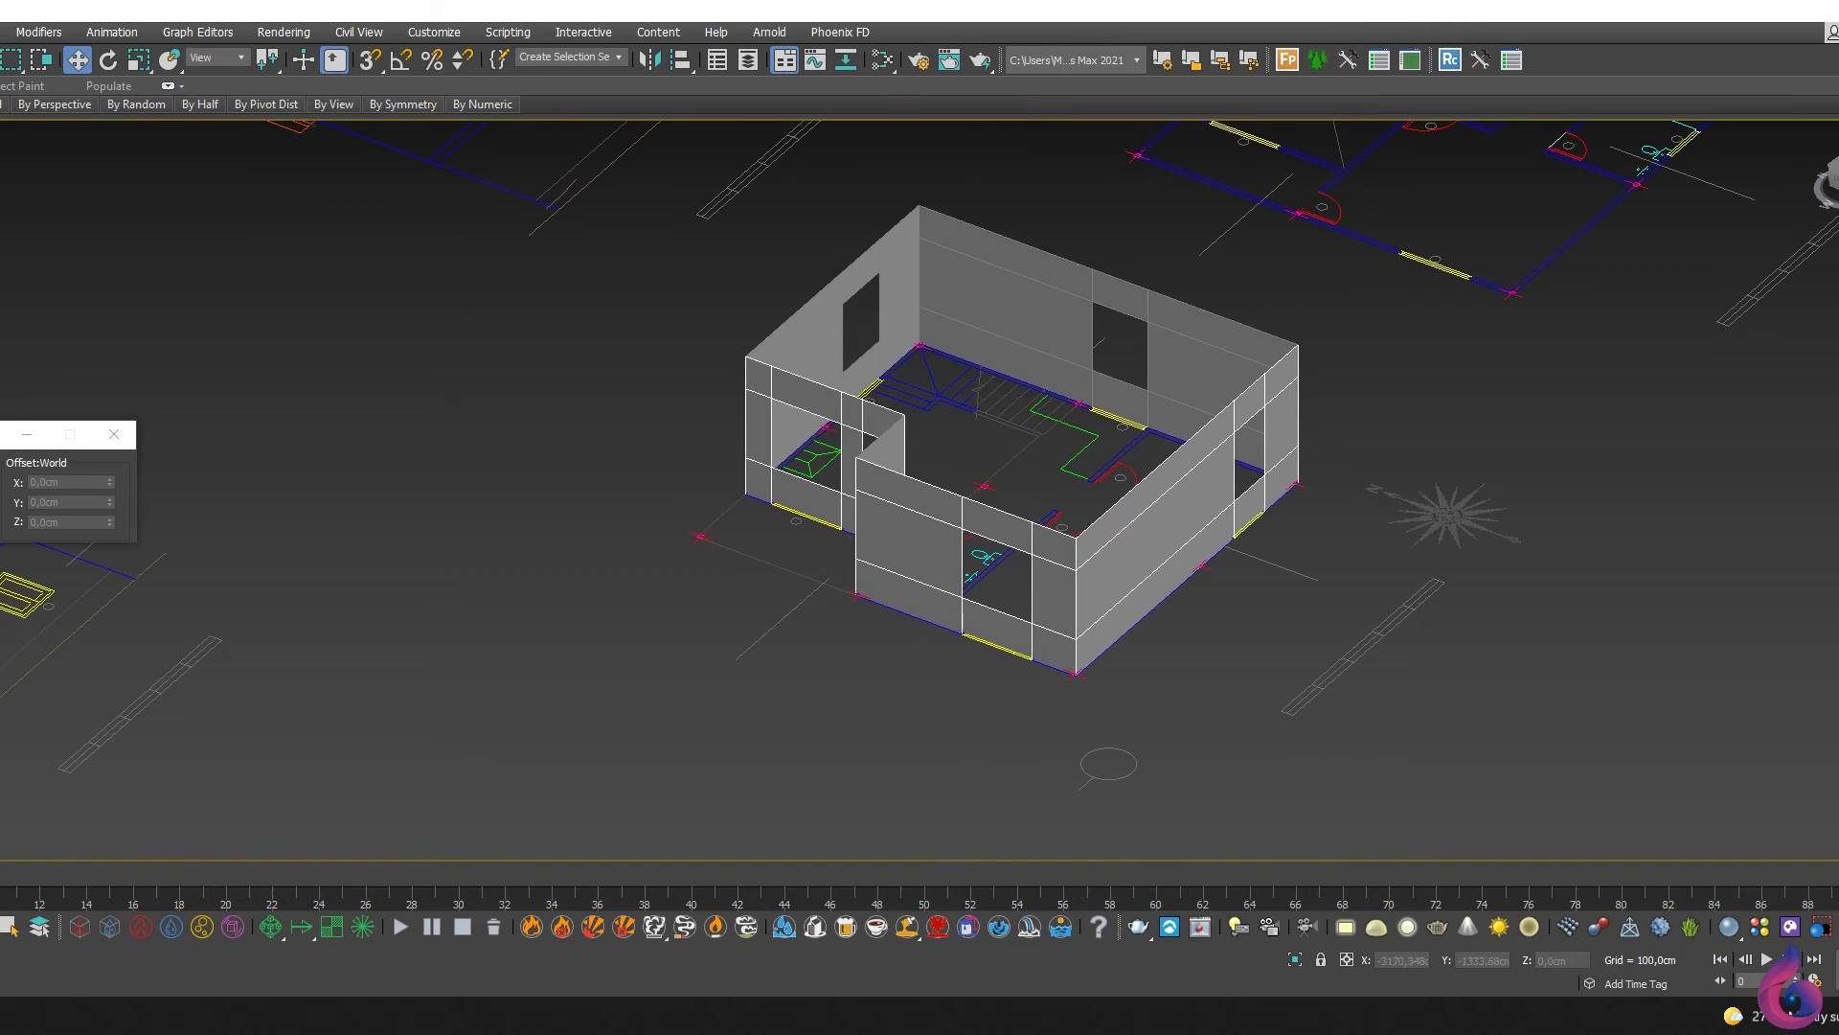
{"action": "key", "text": "4"}
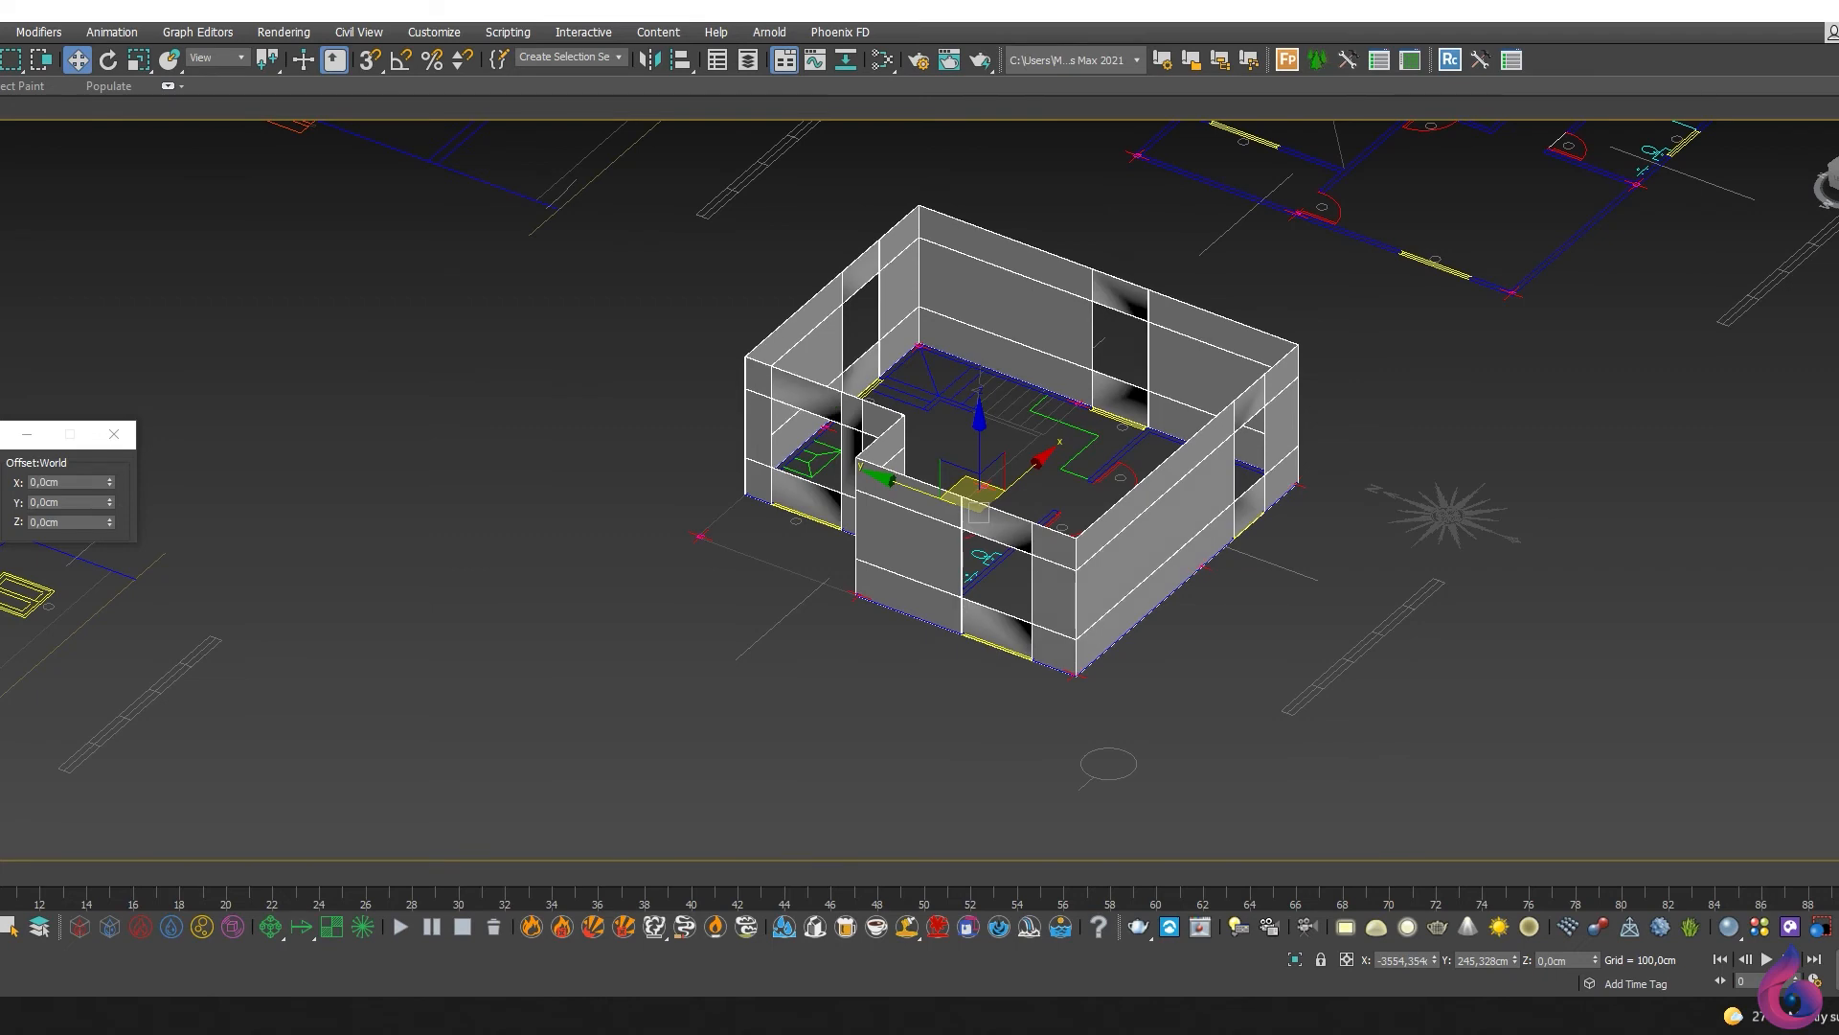
{"action": "key", "text": "Return"}
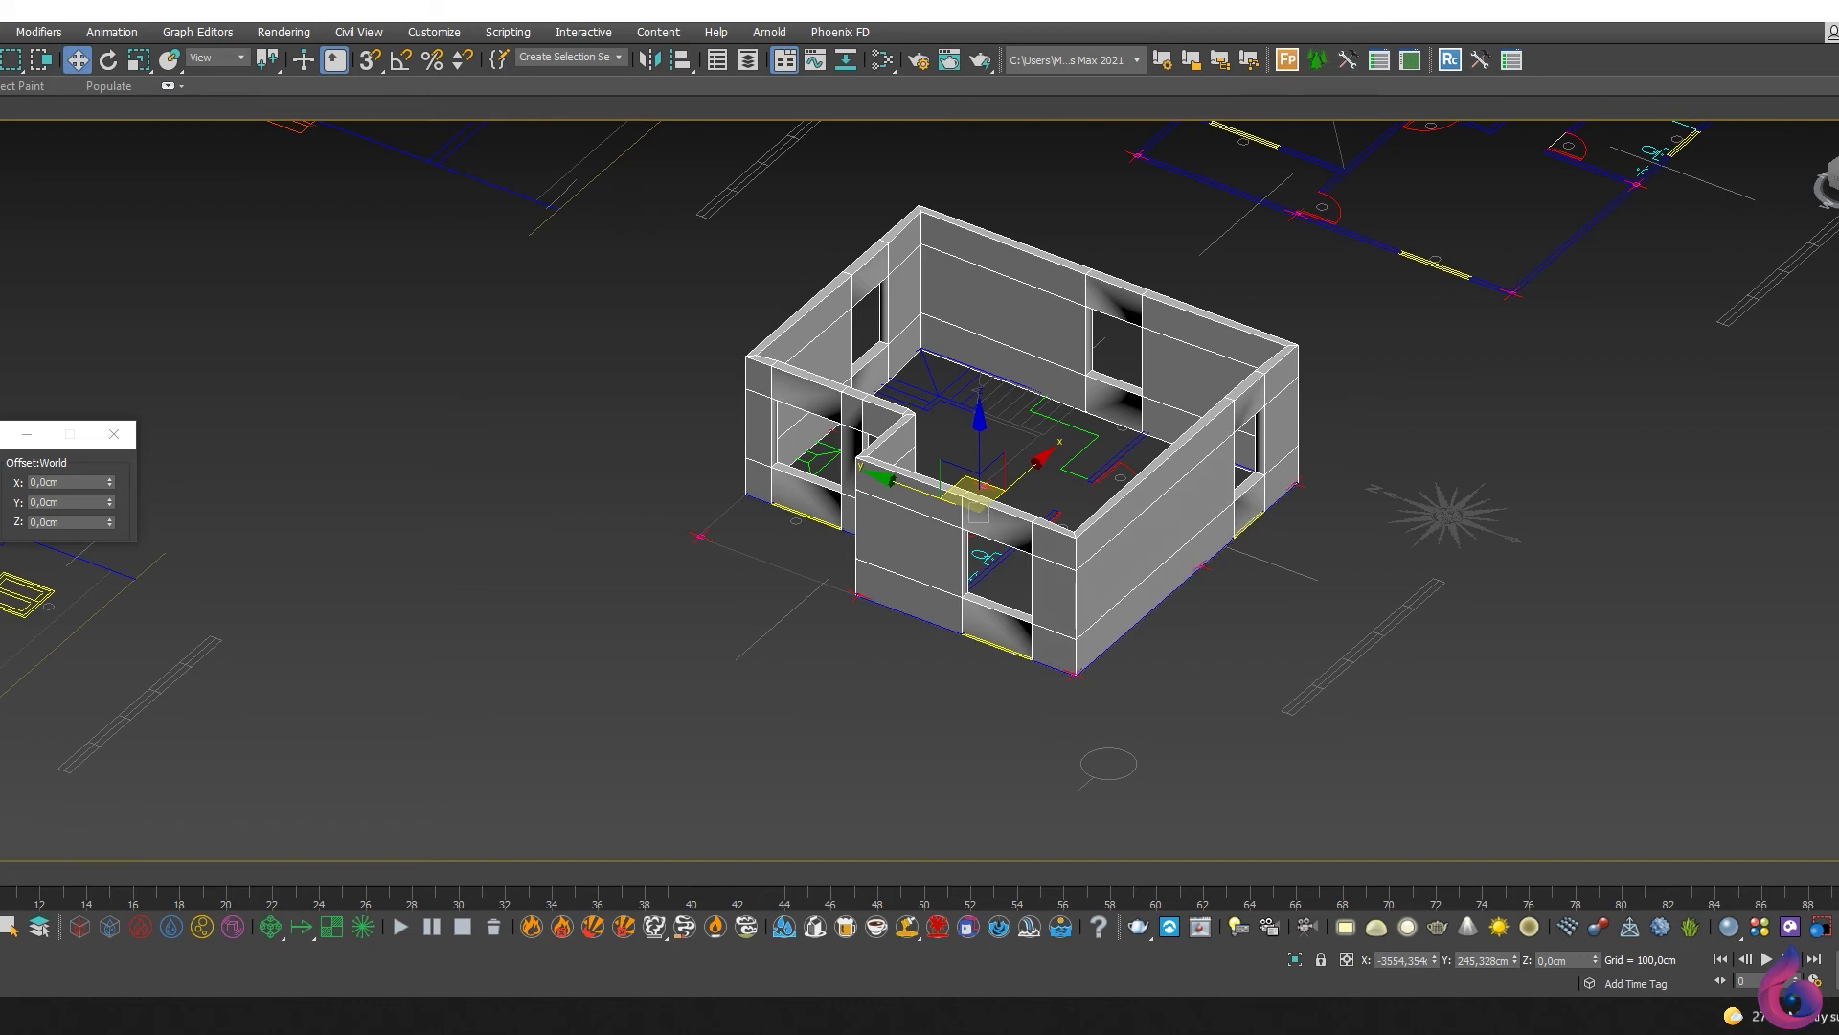
Step: Examine the wall thickness up close and against the floor plan in the top view, then return to perspective
{"action": "scroll", "coordinate": [1231, 488], "scroll_direction": "up", "scroll_amount": 5}
{"action": "scroll", "coordinate": [1231, 488], "scroll_direction": "up", "scroll_amount": 5}
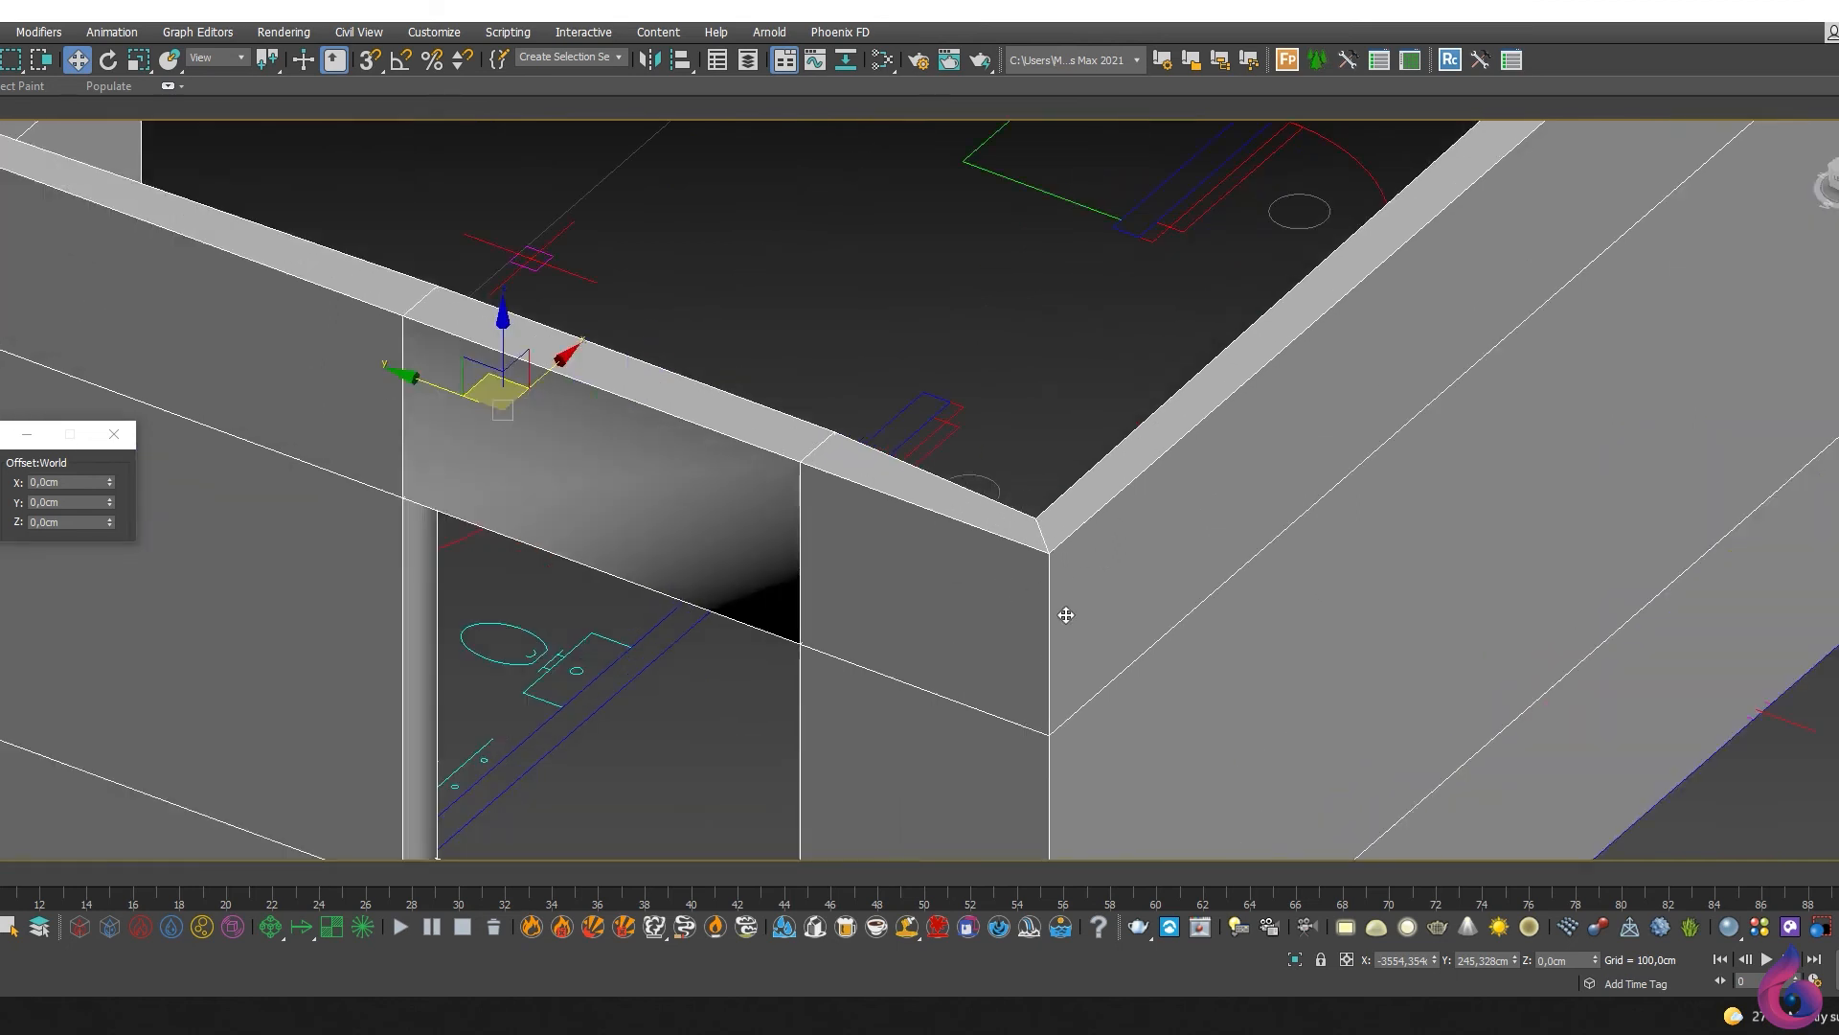
{"action": "scroll", "coordinate": [990, 533], "scroll_direction": "down", "scroll_amount": 5}
{"action": "key", "text": "t"}
{"action": "scroll", "coordinate": [523, 786], "scroll_direction": "up", "scroll_amount": 5}
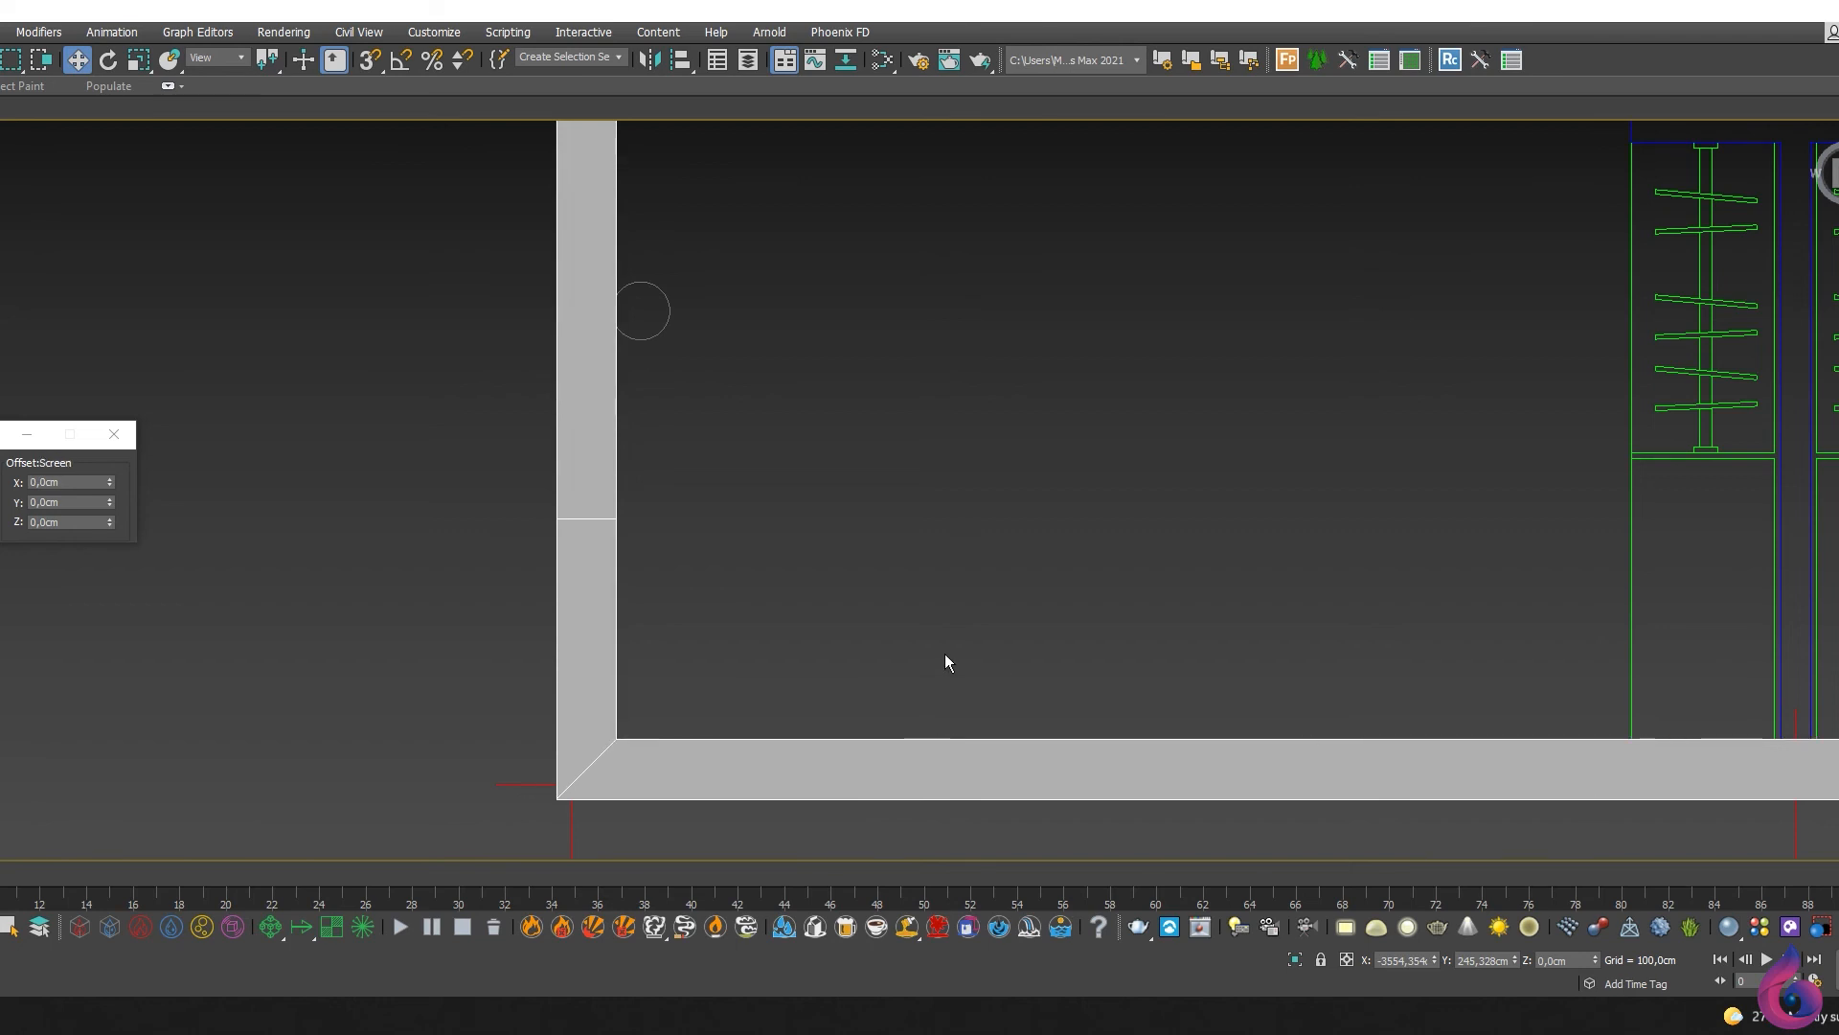
{"action": "scroll", "coordinate": [728, 629], "scroll_direction": "down", "scroll_amount": 8}
{"action": "key", "text": "p"}
{"action": "scroll", "coordinate": [910, 728], "scroll_direction": "up", "scroll_amount": 8}
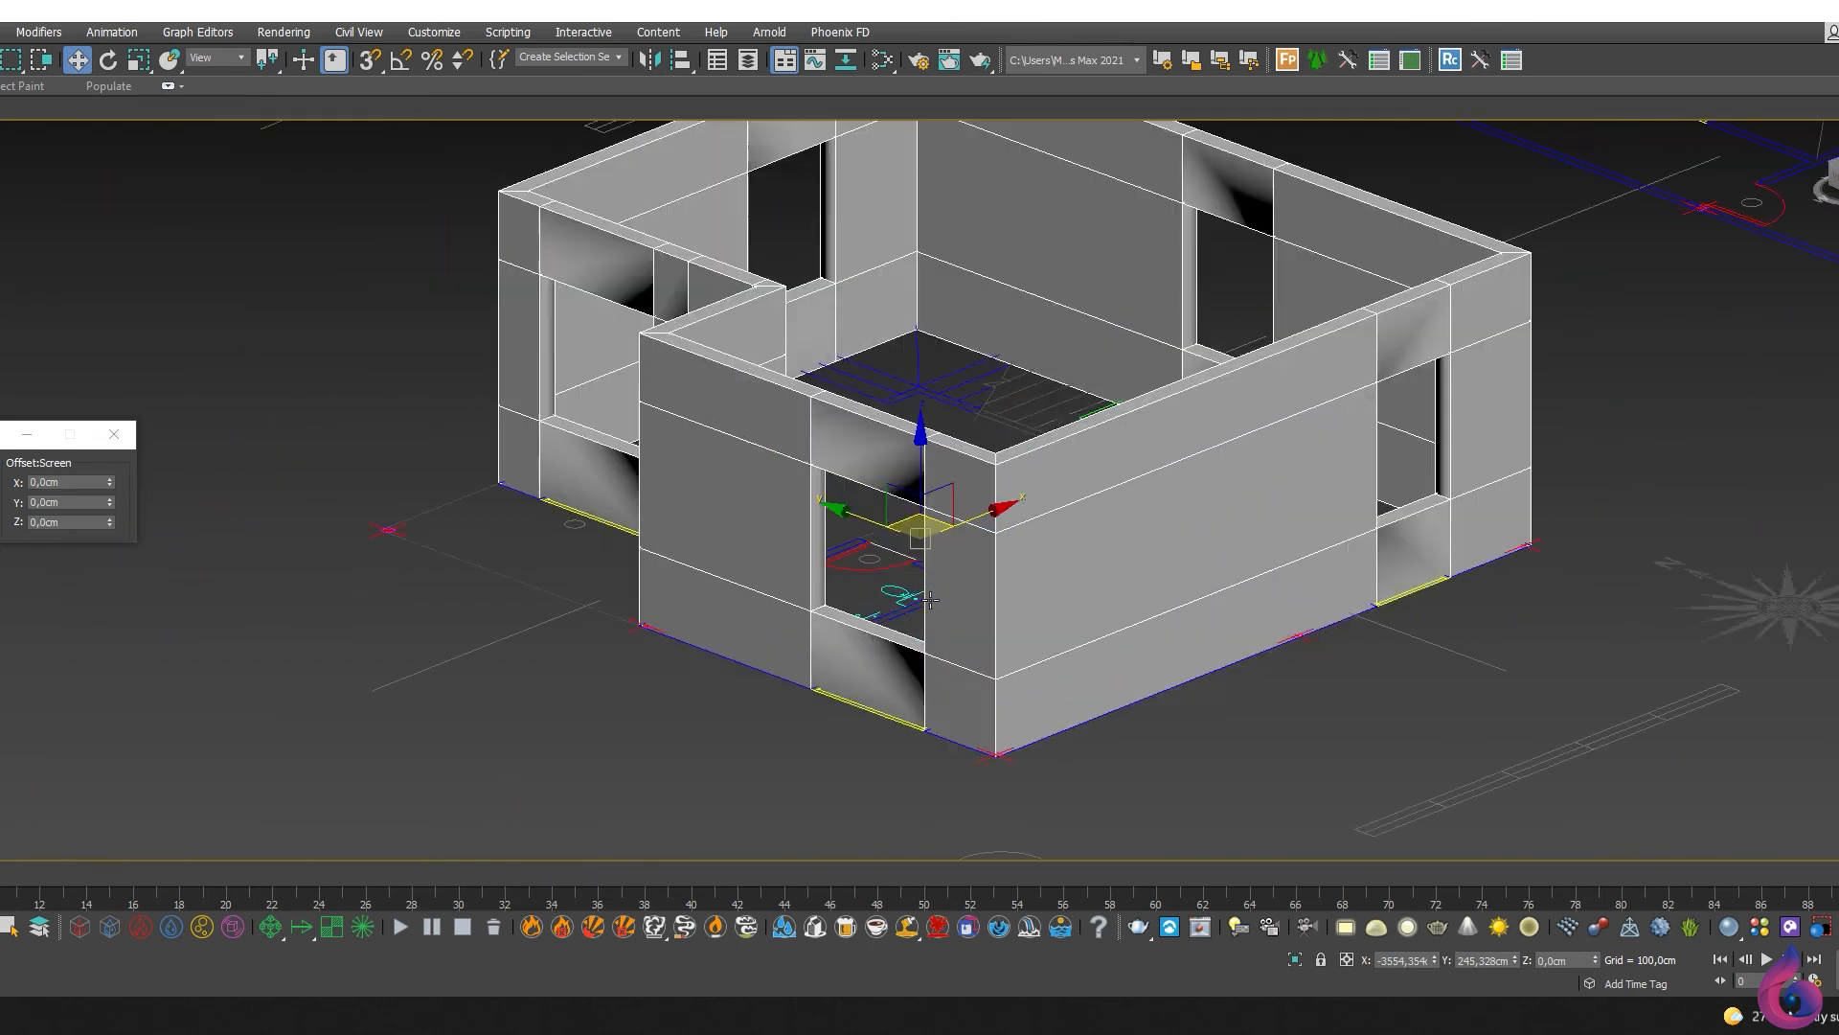
Step: Examine the dark shading around the window opening up close and undo the Shell modifier on the walls
{"action": "middle_click_drag", "start_coordinate": [937, 689], "coordinate": [957, 701]}
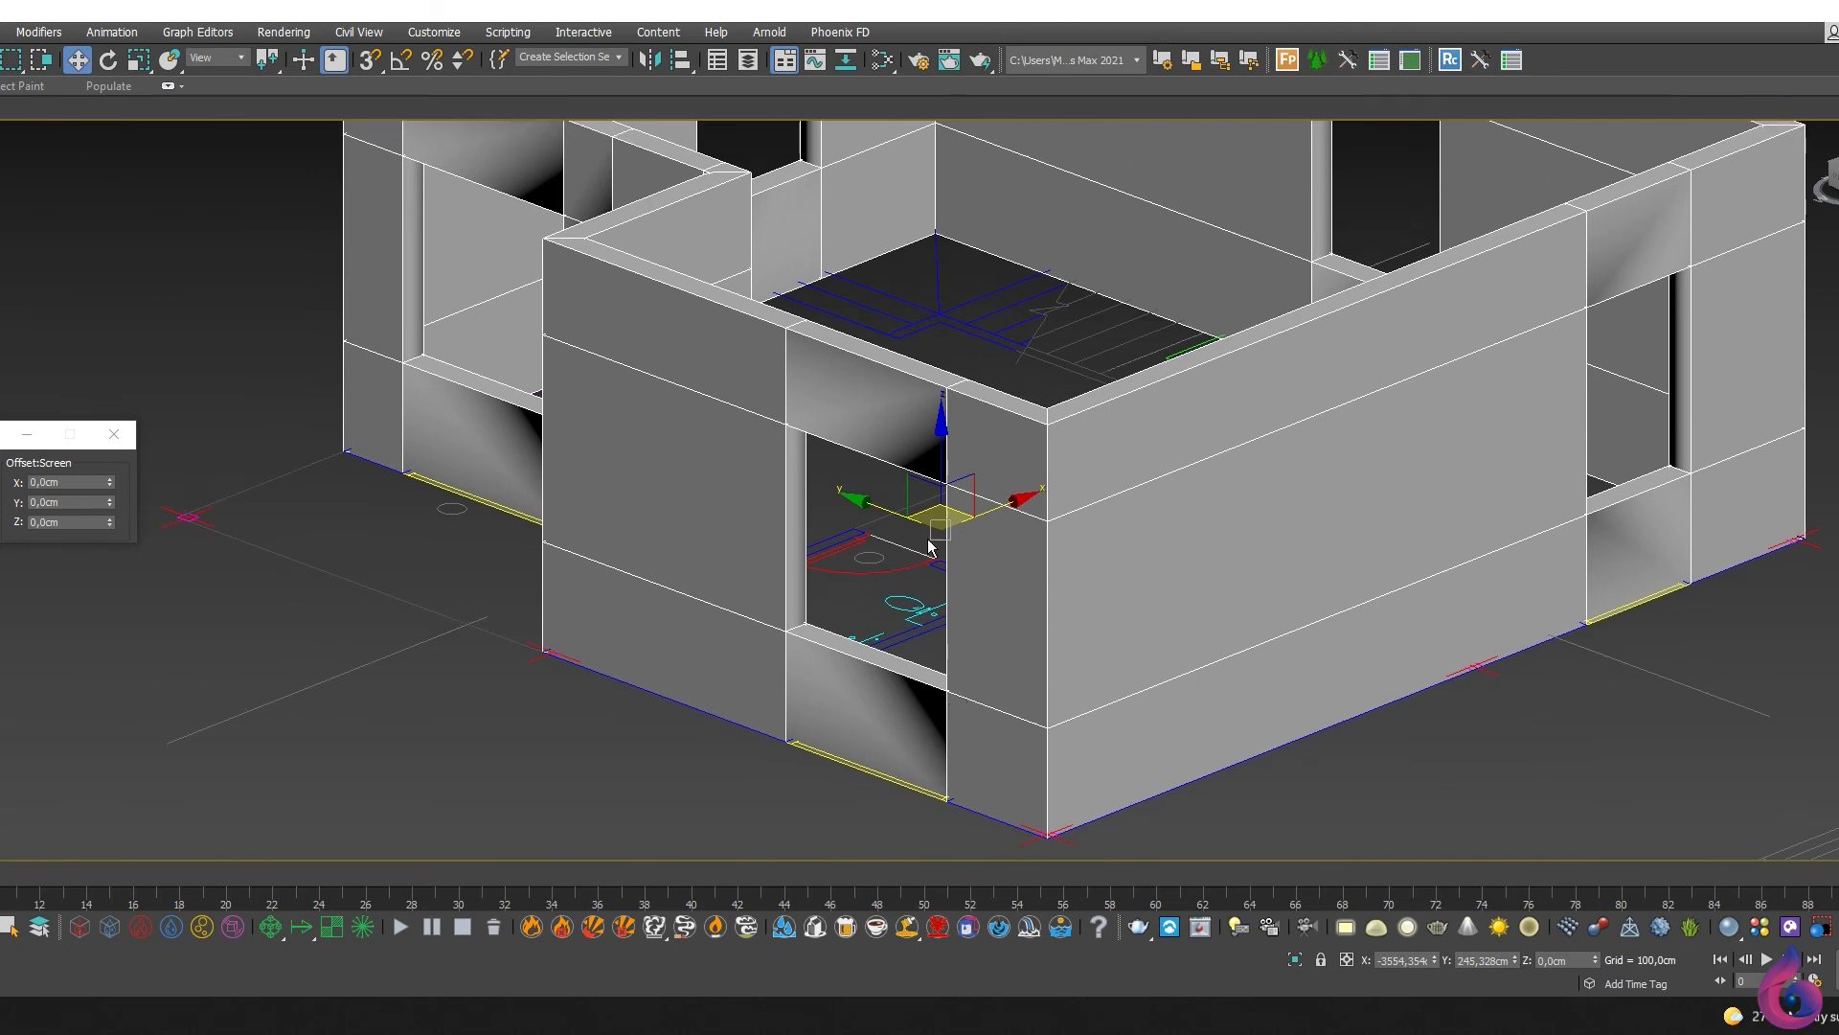
{"action": "scroll", "coordinate": [910, 426], "scroll_direction": "up", "scroll_amount": 4}
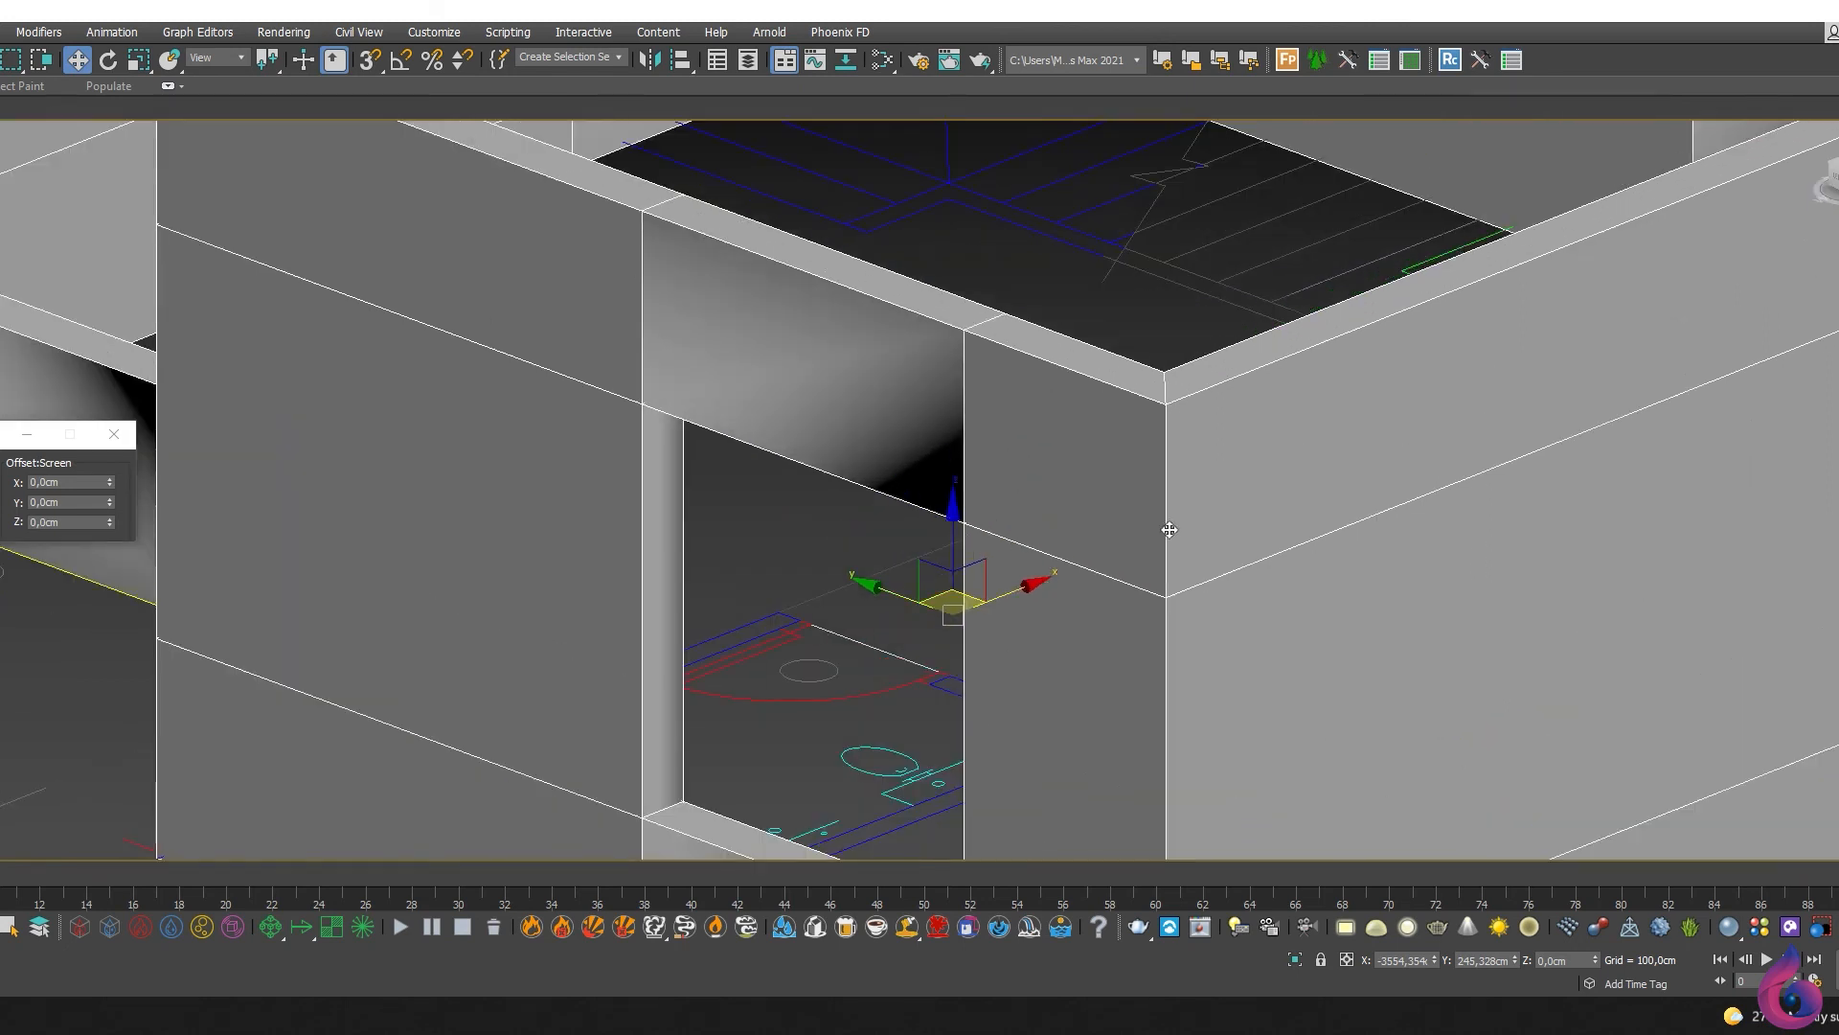
{"action": "key", "text": "ctrl+z"}
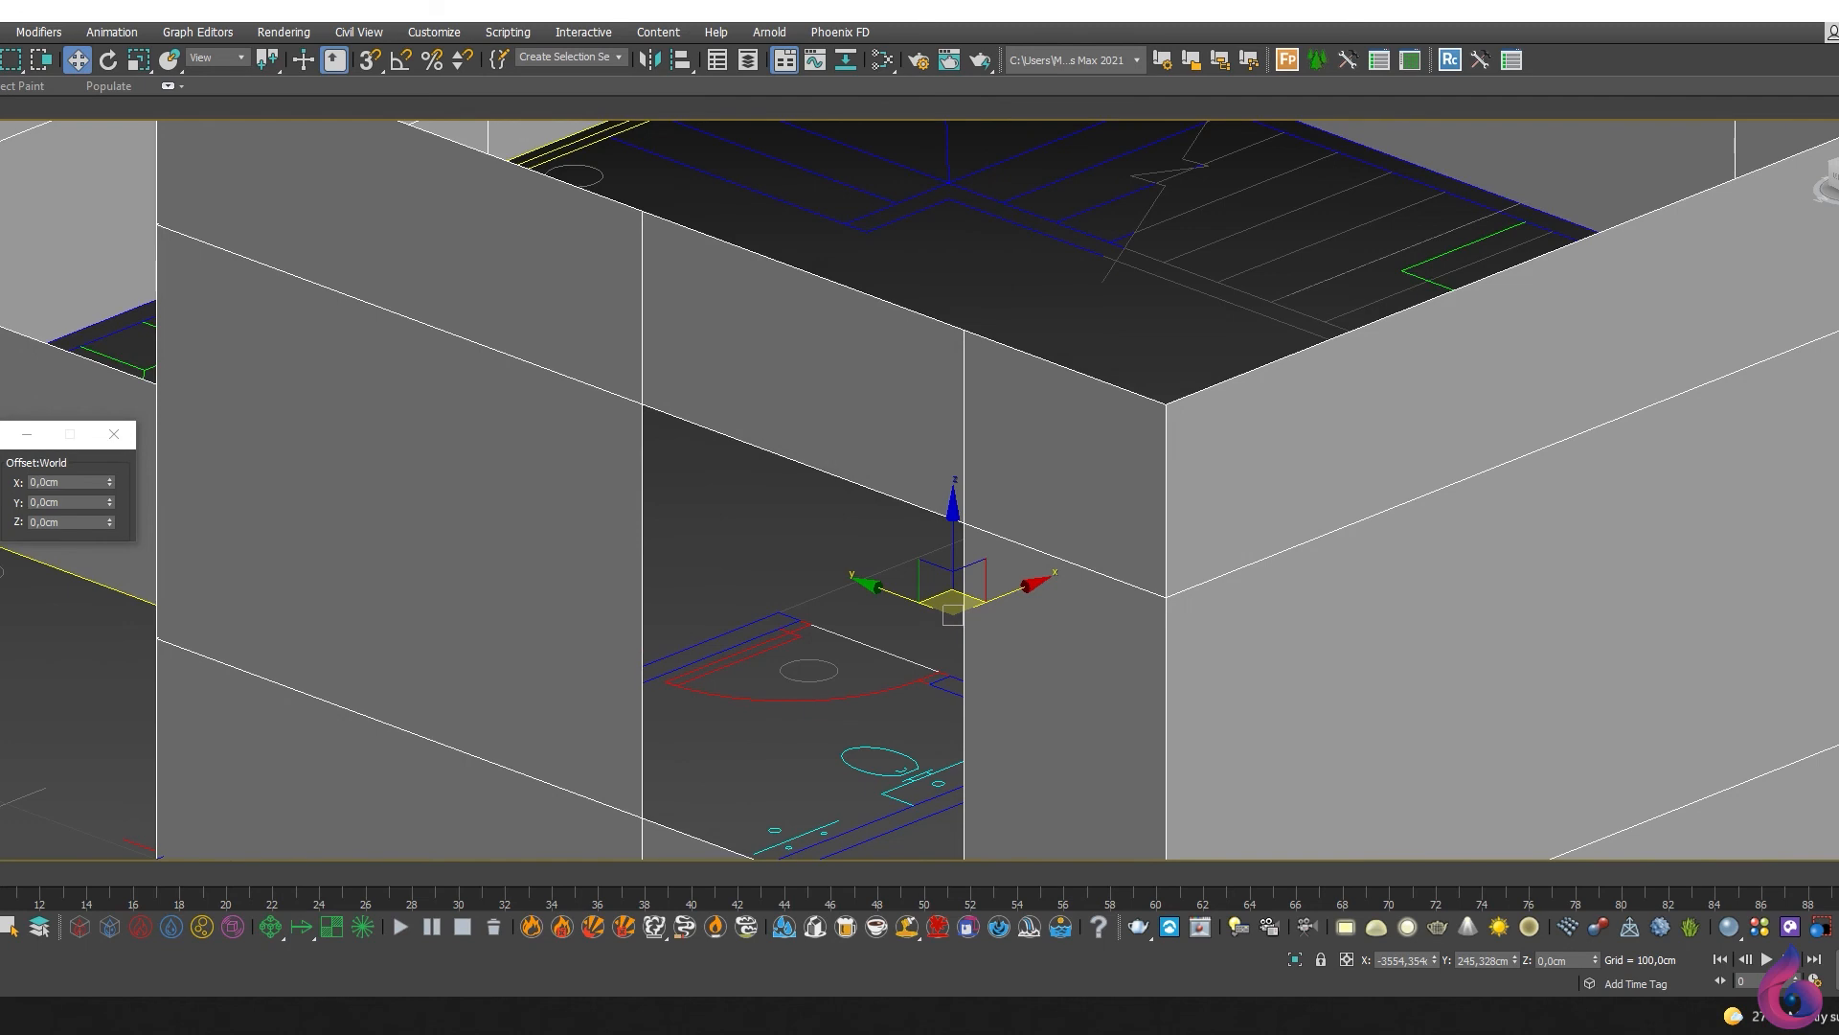
Step: Select the entire wall element, clear its smoothing for flat shading, and reapply the Shell modifier outside element editing
{"action": "key", "text": "5"}
{"action": "left_click", "coordinate": [1155, 596]}
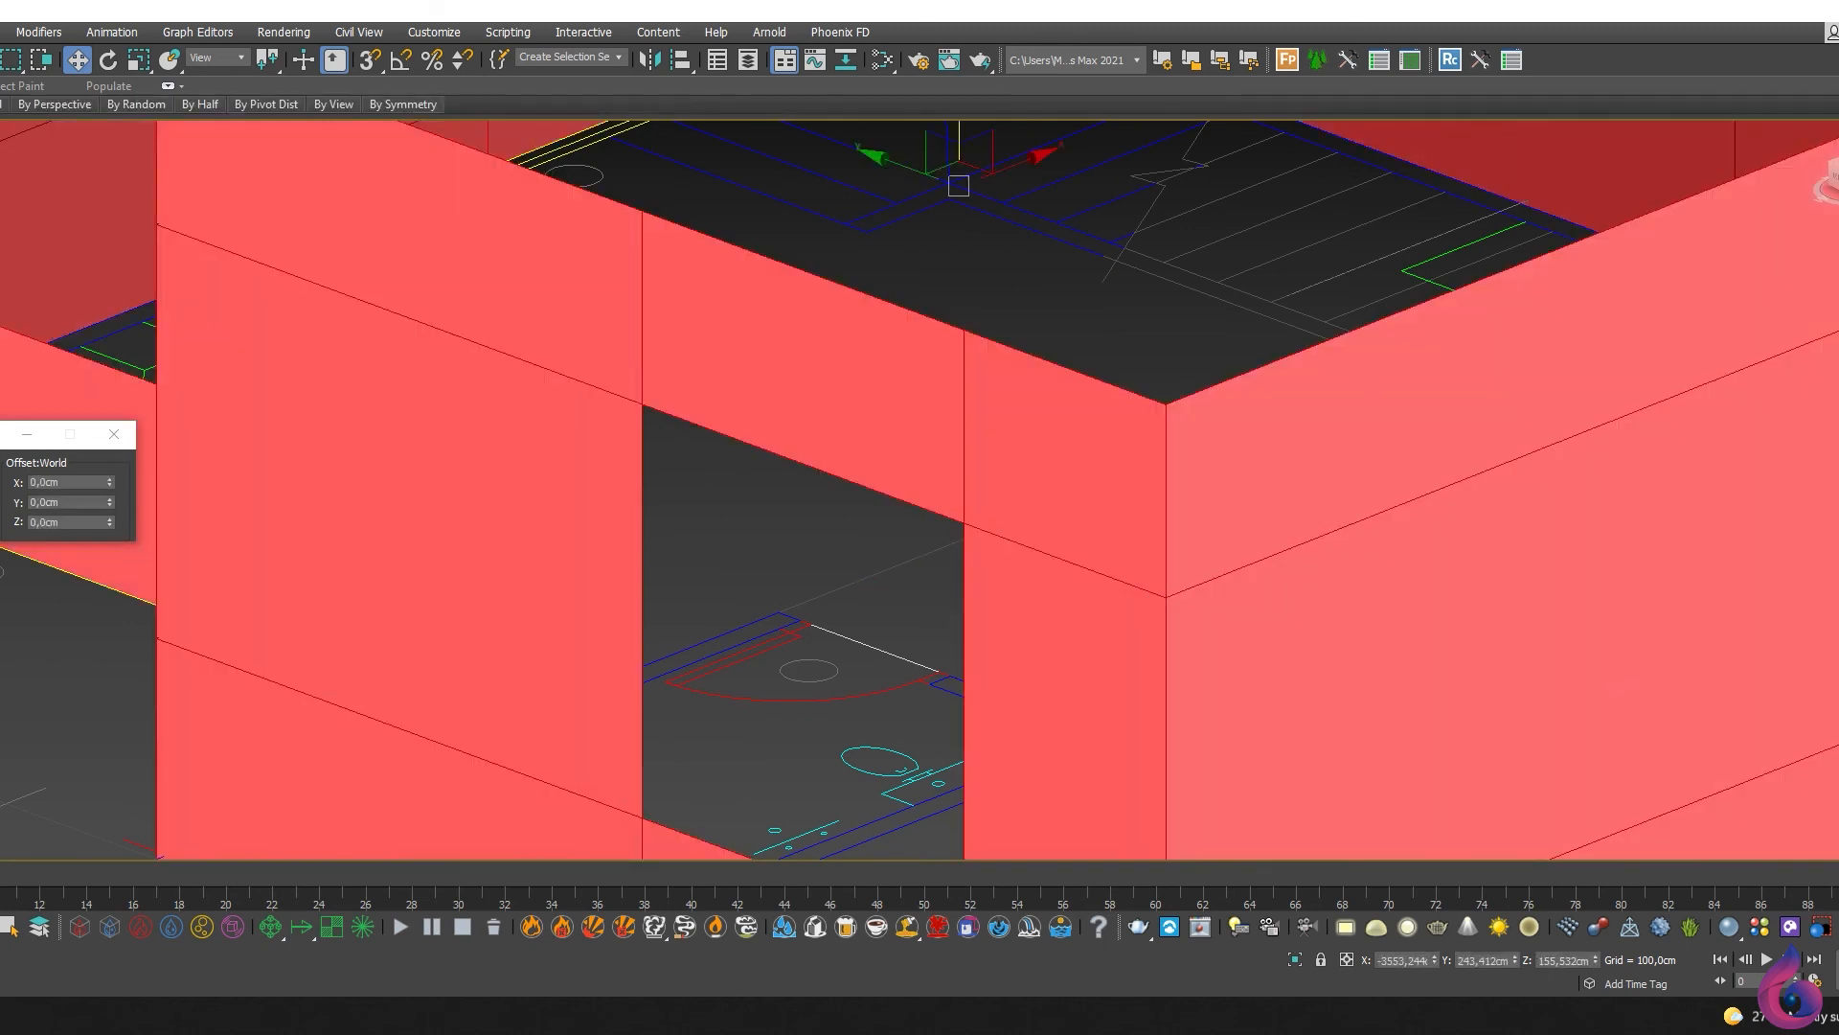
{"action": "scroll", "coordinate": [1835, 658], "scroll_direction": "down", "scroll_amount": 6}
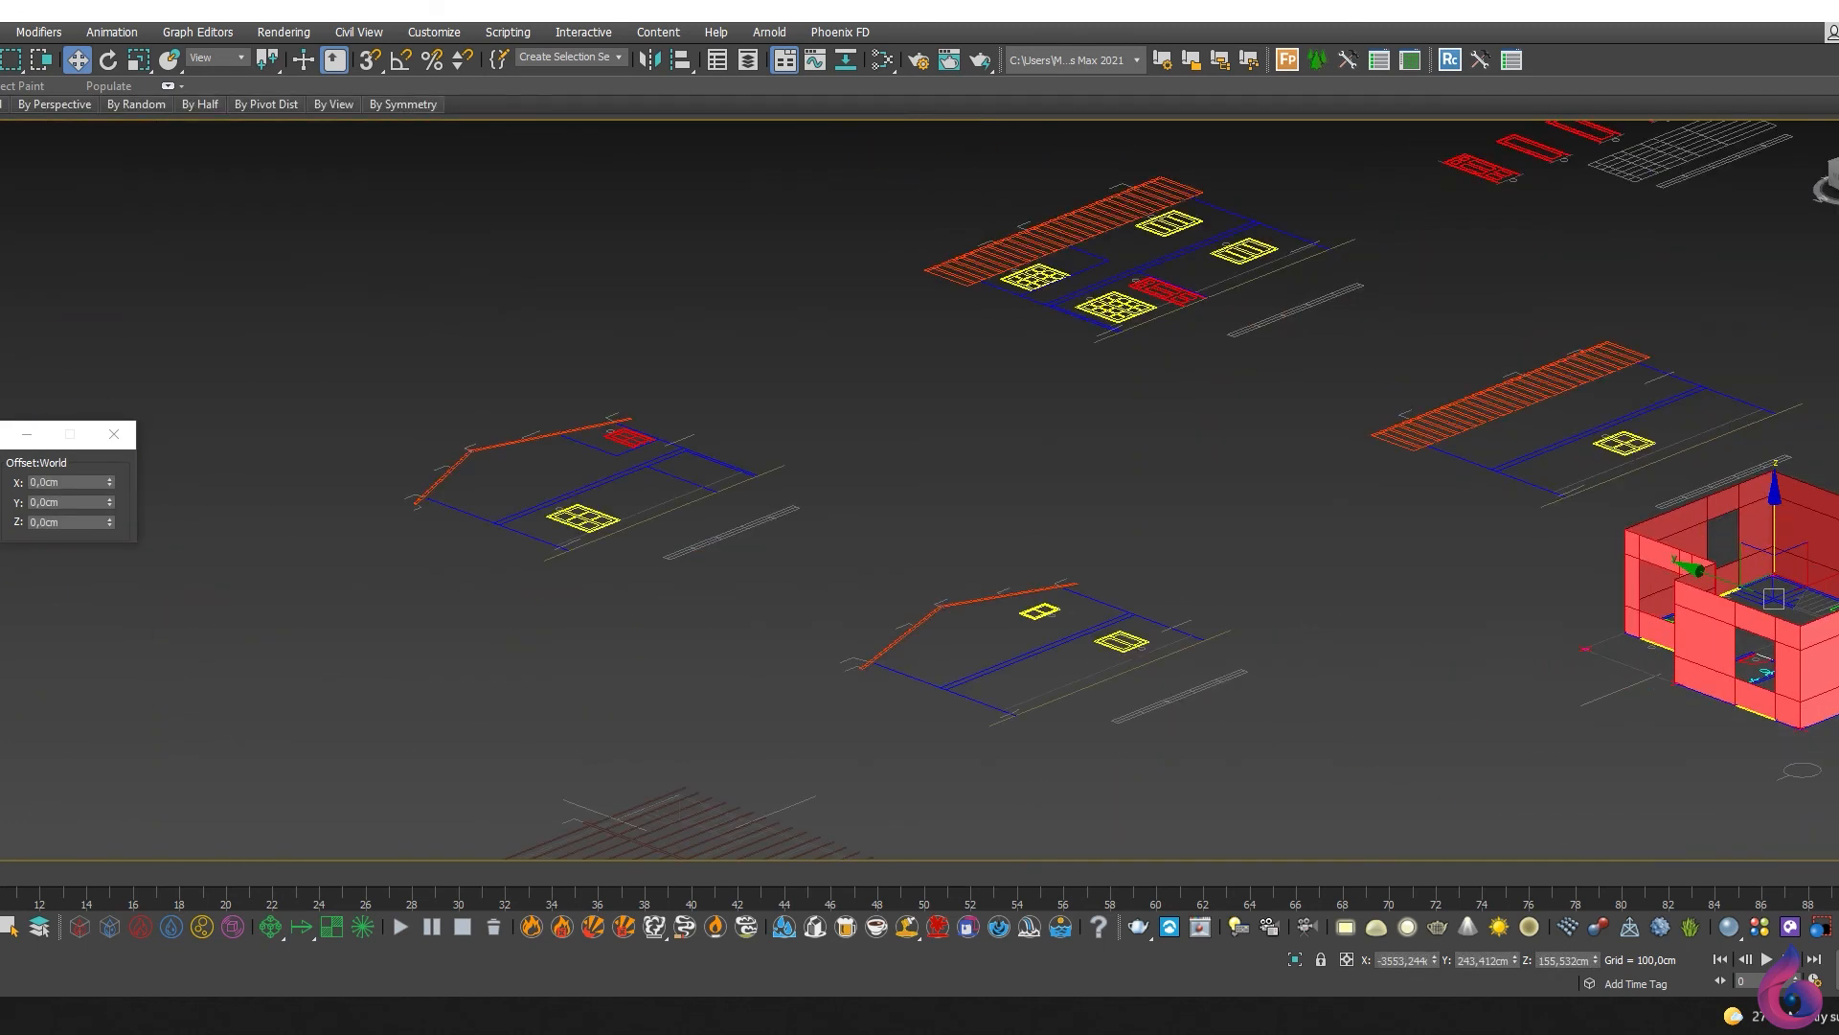
{"action": "key", "text": "z"}
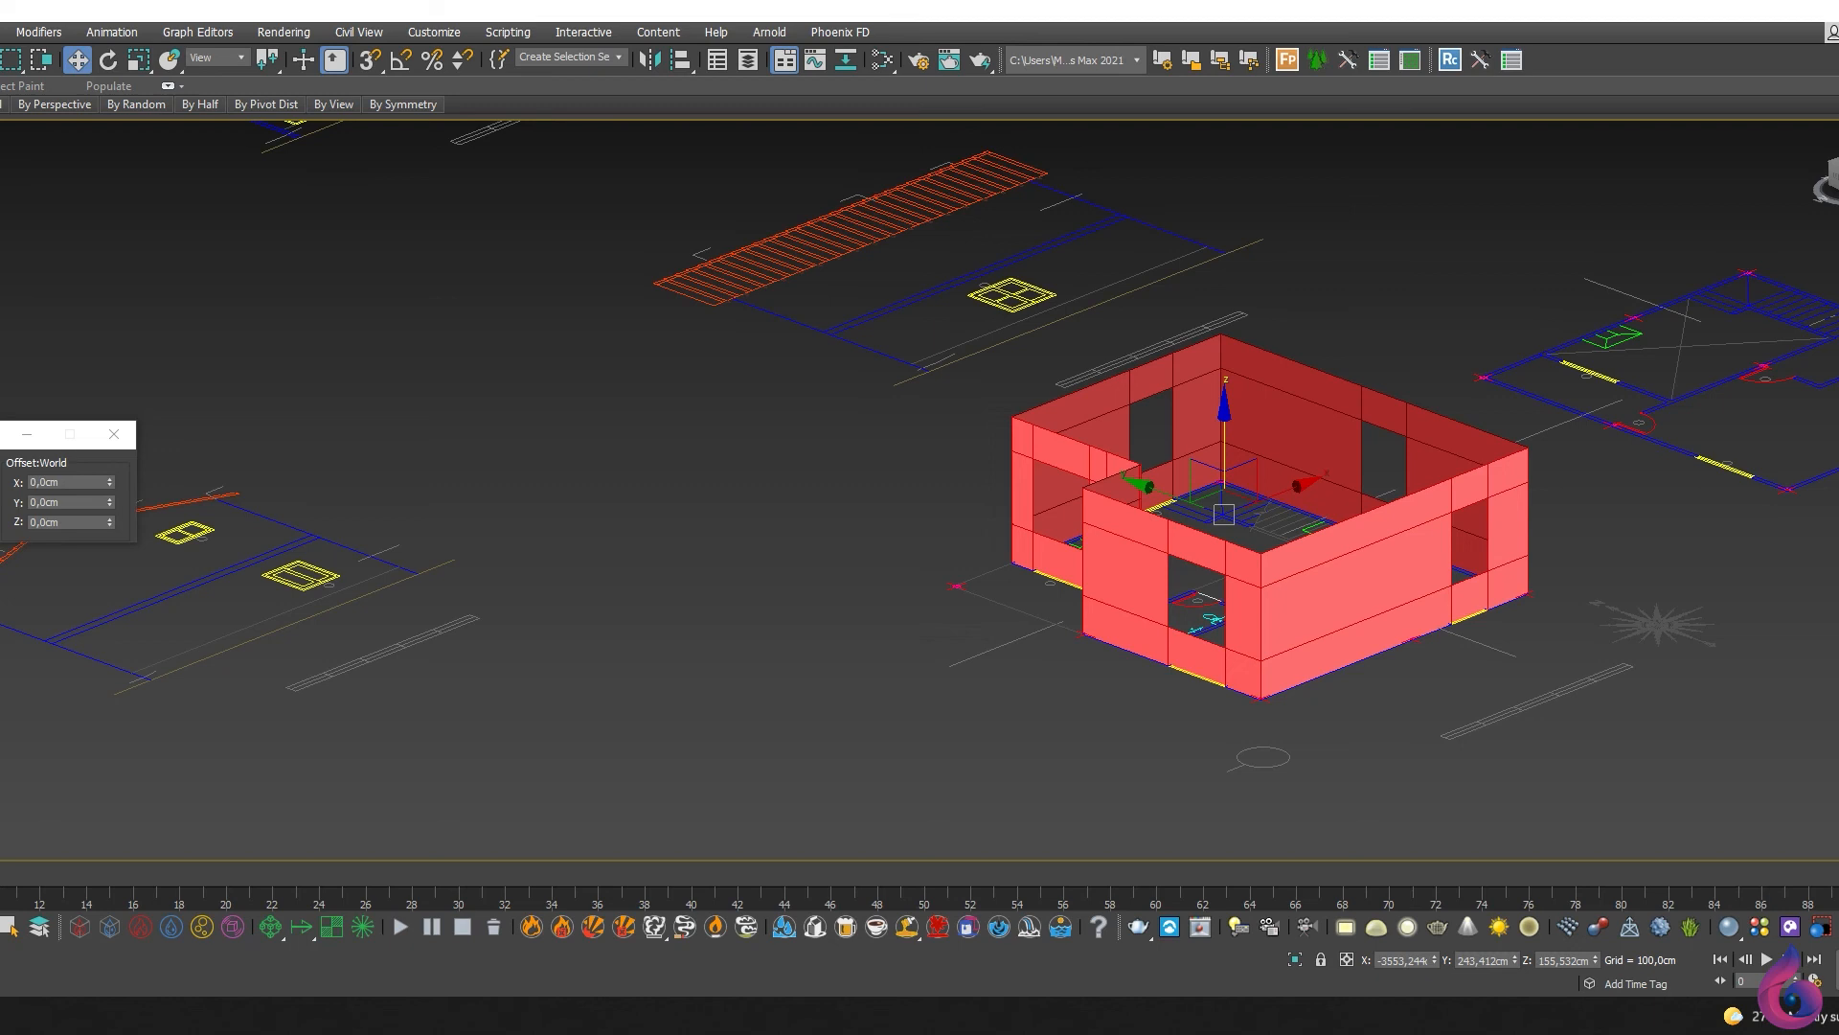
{"action": "key", "text": "4"}
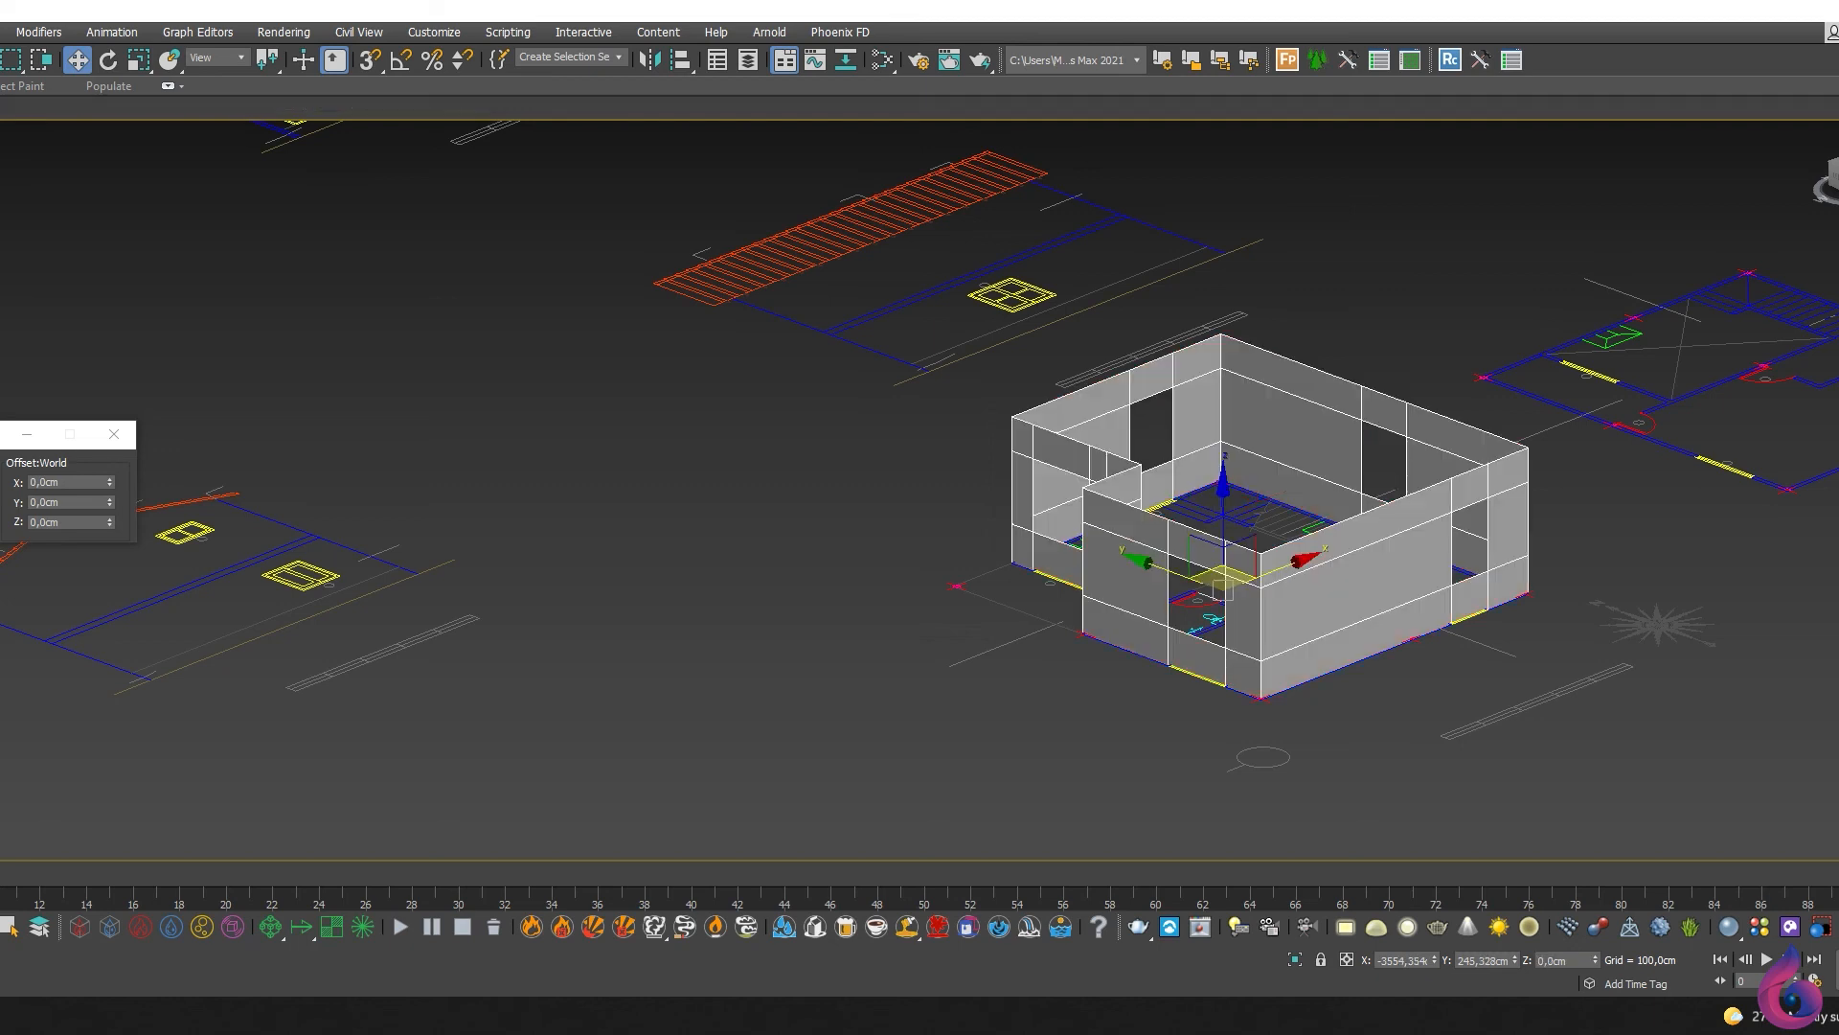
Step: Hide the edge lines to inspect the shading of the walls and window openings, and show the edges again
{"action": "mouse_move", "coordinate": [1267, 635]}
{"action": "middle_mouse_down"}
{"action": "mouse_move", "coordinate": [1245, 629]}
{"action": "mouse_move", "coordinate": [1268, 610]}
{"action": "middle_mouse_up"}
{"action": "scroll", "coordinate": [1258, 587], "scroll_direction": "up", "scroll_amount": 5}
{"action": "scroll", "coordinate": [1267, 609], "scroll_direction": "down", "scroll_amount": 6}
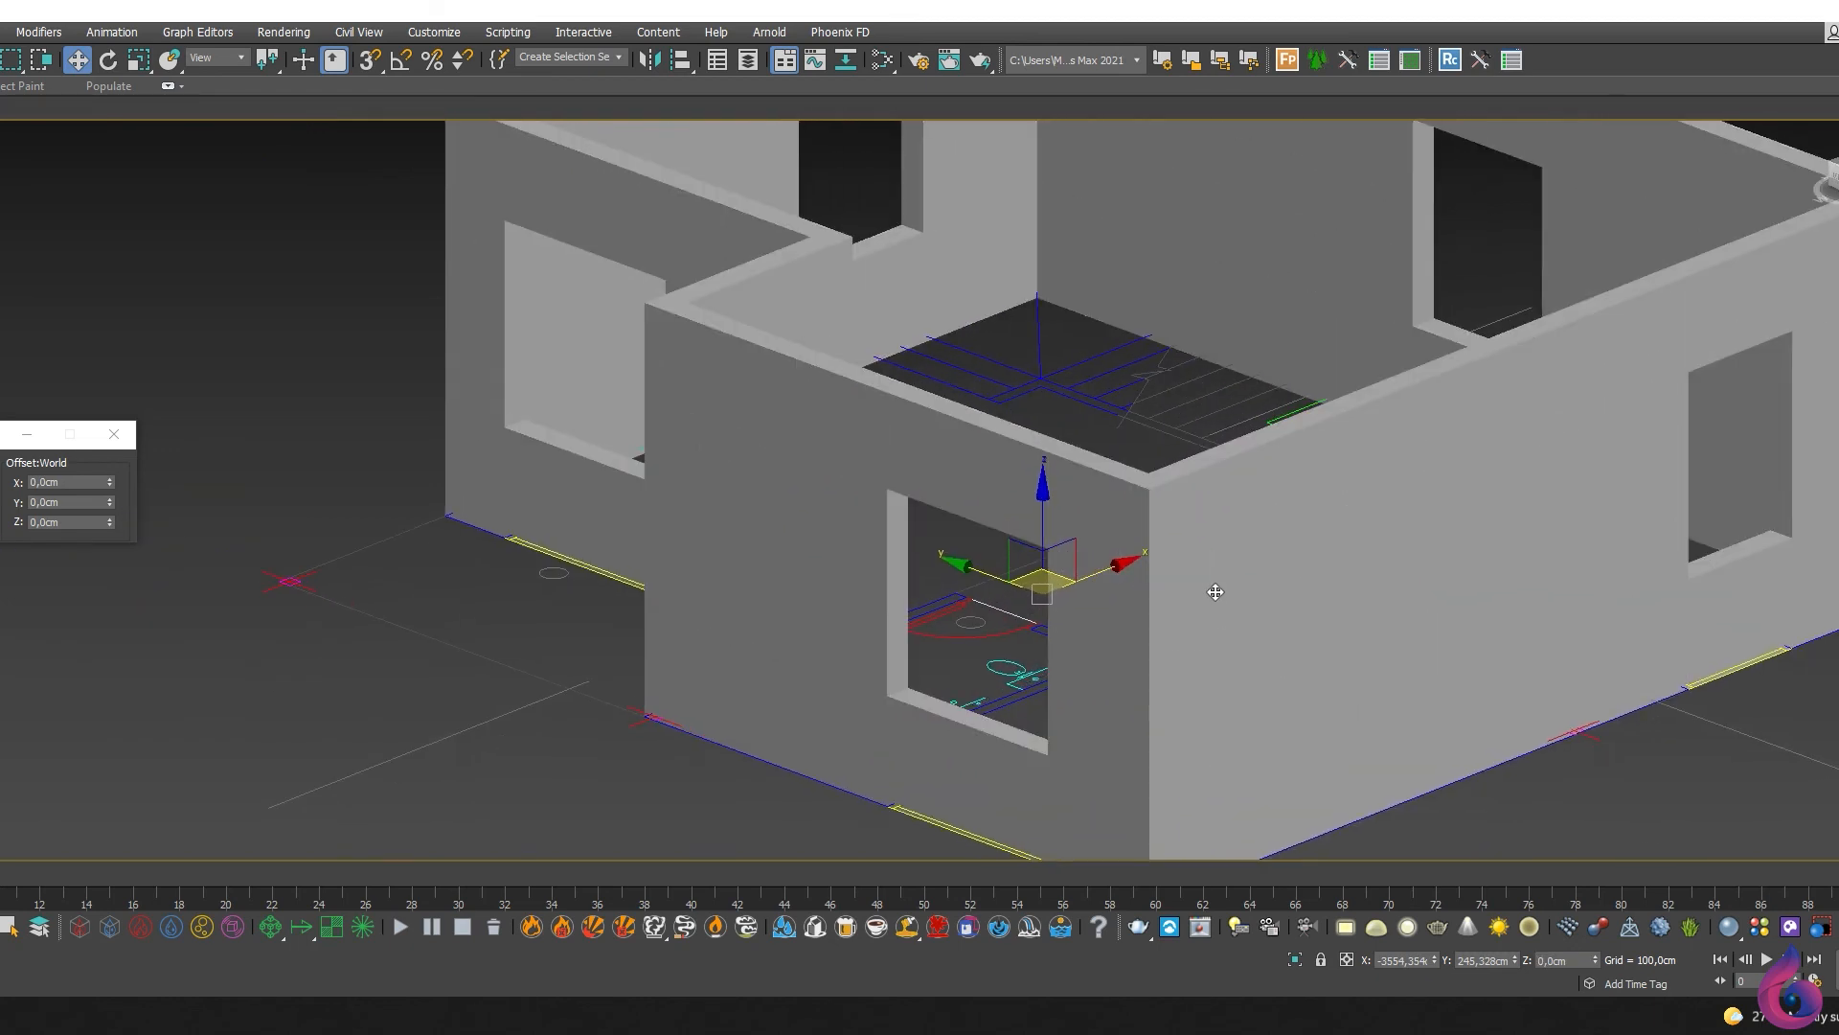
{"action": "key", "text": "F4"}
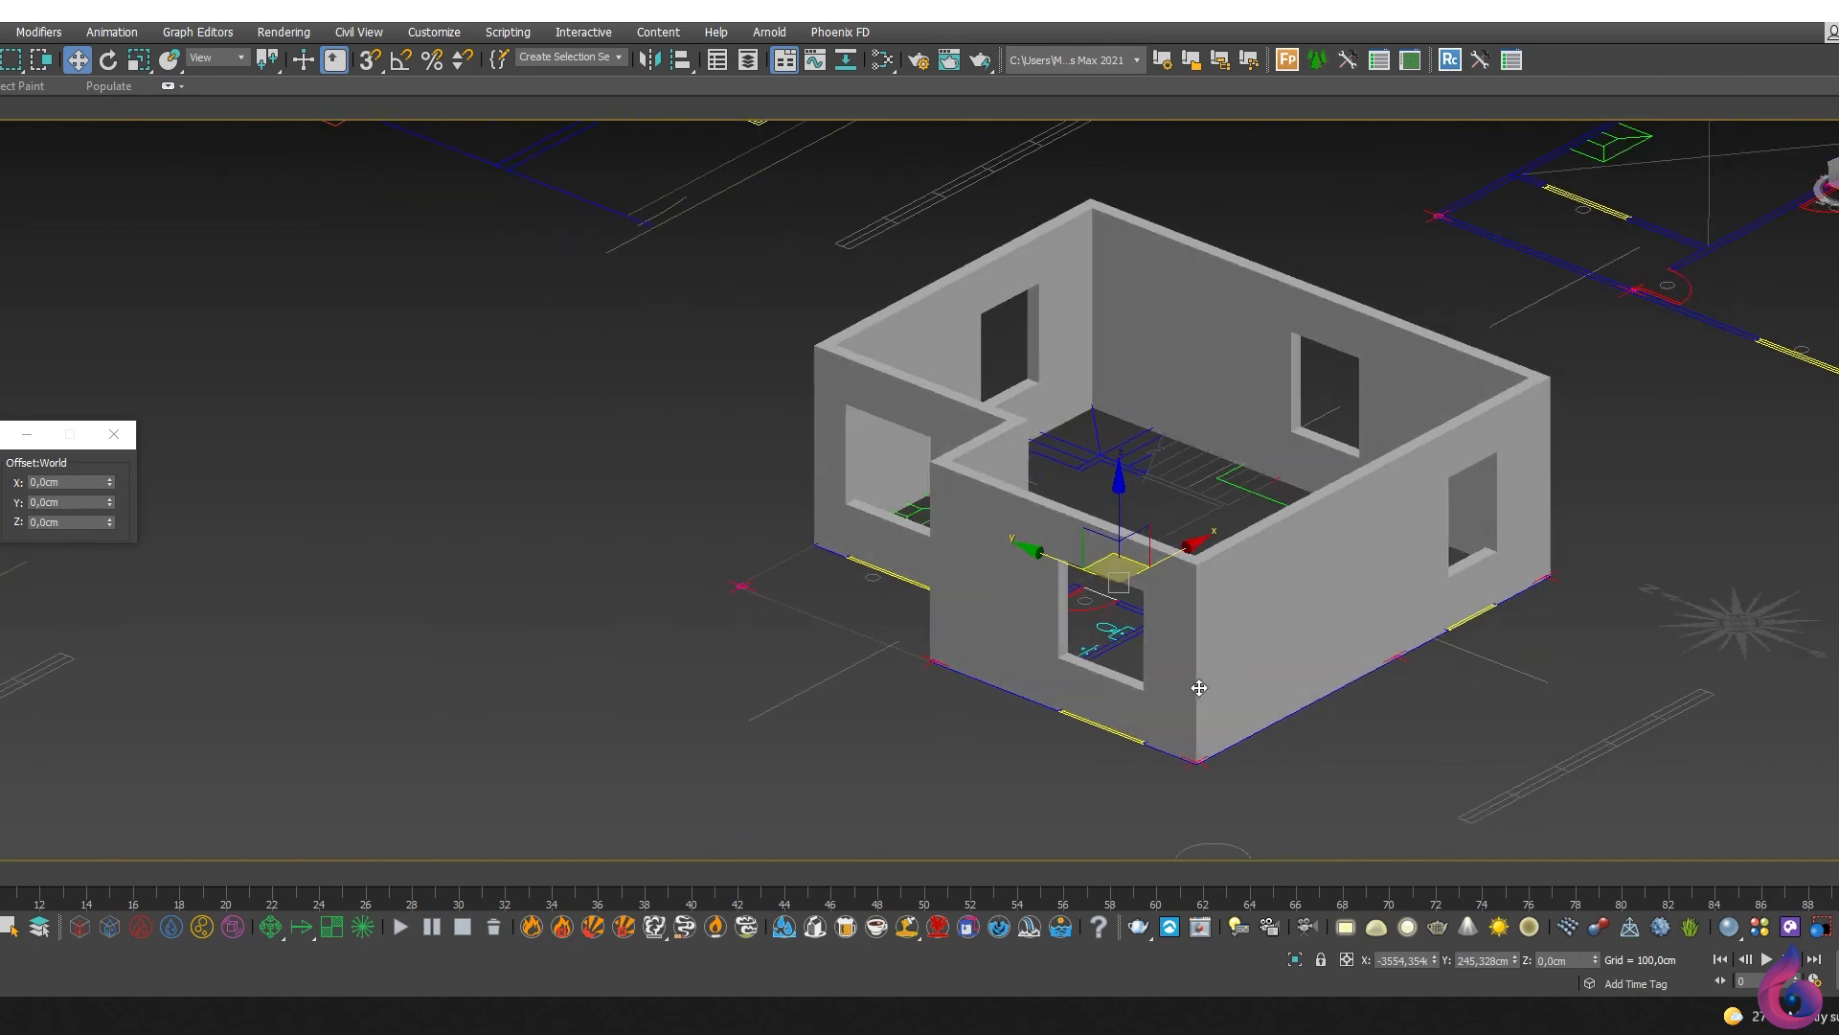
{"action": "scroll", "coordinate": [1247, 679], "scroll_direction": "up", "scroll_amount": 6}
{"action": "scroll", "coordinate": [872, 450], "scroll_direction": "down", "scroll_amount": 6}
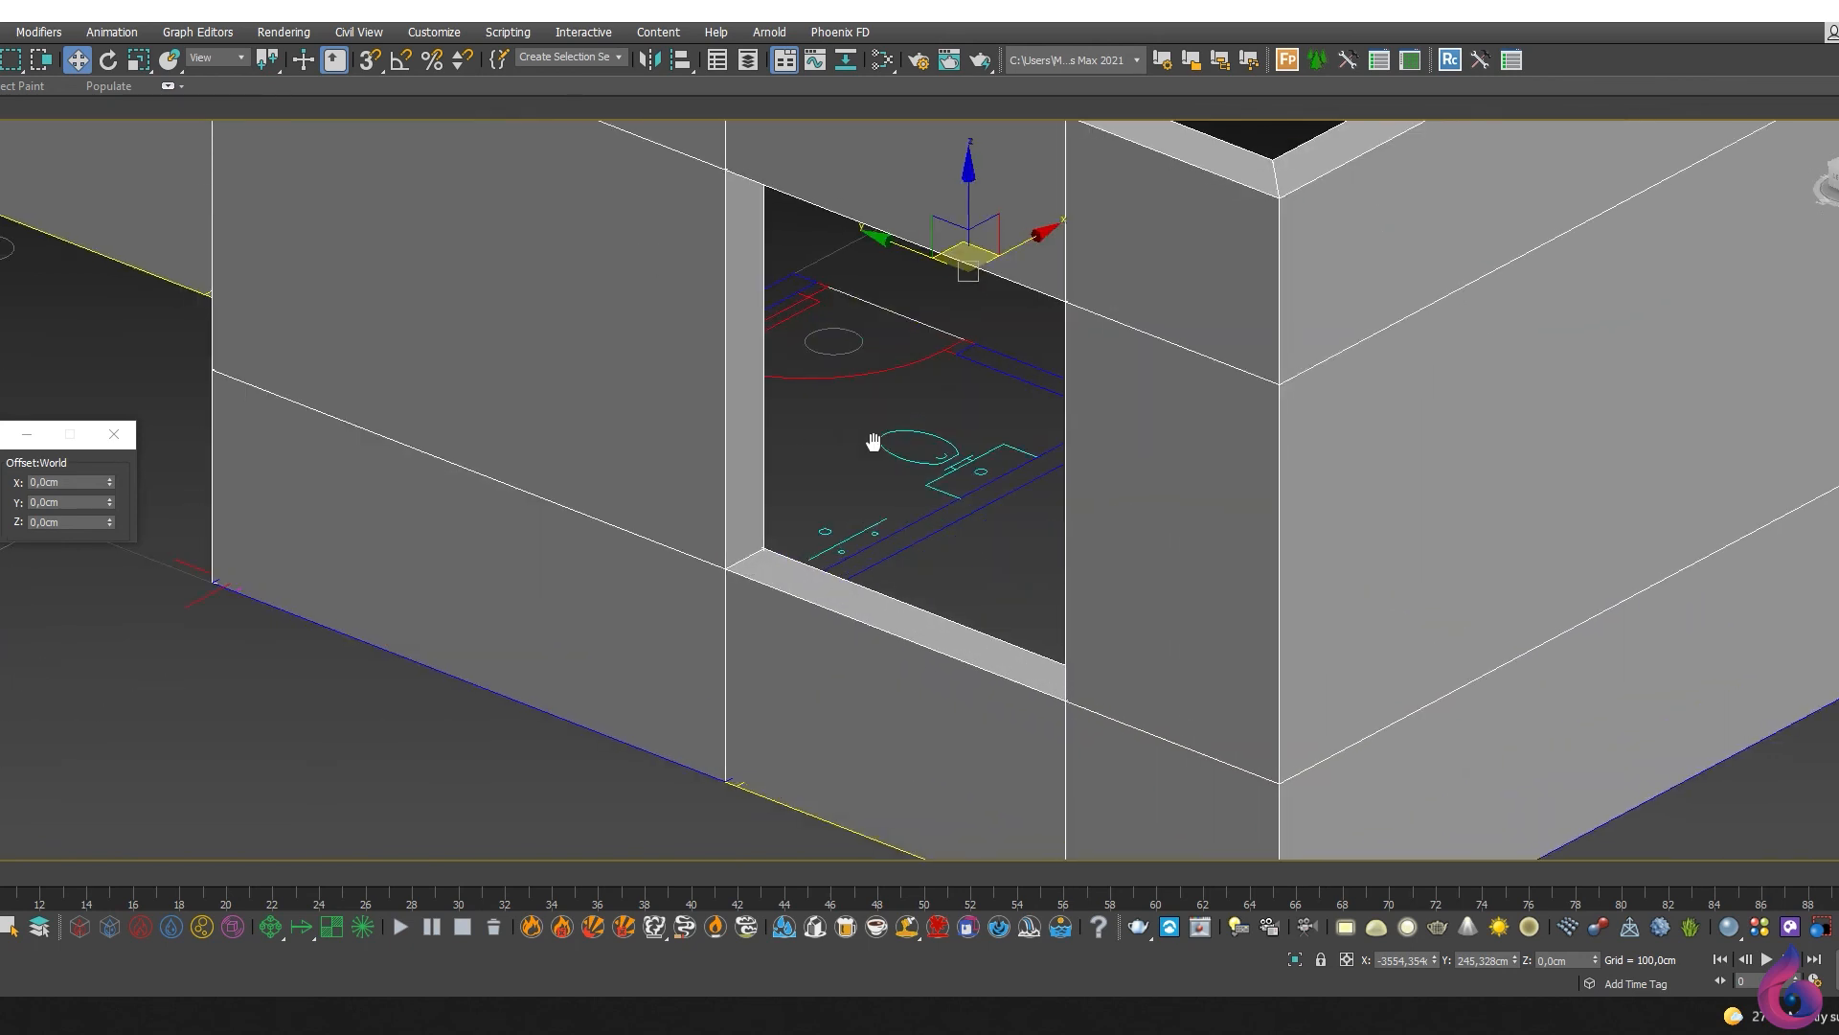
Step: Examine the thickened walls and their openings from several sides, alongside the surrounding elevation and floor plan drawings
{"action": "middle_click_drag", "start_coordinate": [955, 505], "coordinate": [1095, 587]}
{"action": "scroll", "coordinate": [1105, 499], "scroll_direction": "down", "scroll_amount": 5}
{"action": "middle_click_drag", "start_coordinate": [1252, 514], "coordinate": [1047, 517], "text": "alt"}
{"action": "scroll", "coordinate": [1044, 520], "scroll_direction": "down", "scroll_amount": 2}
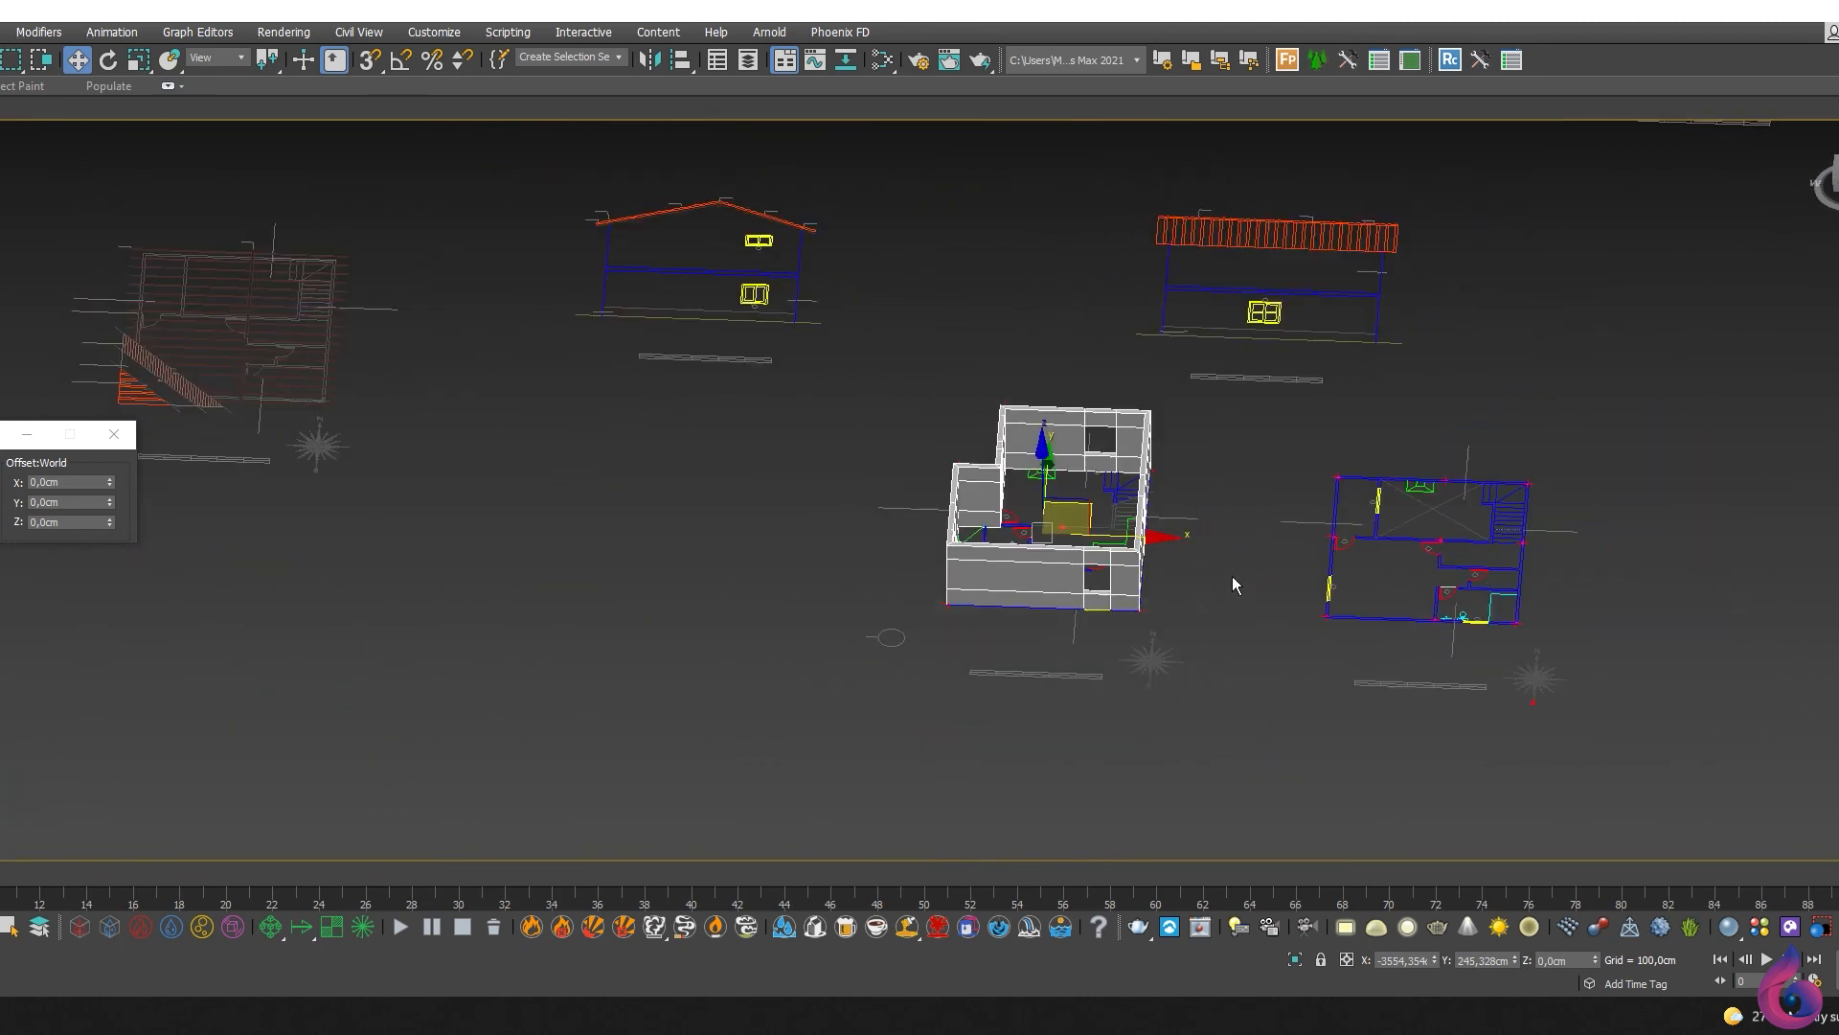
{"action": "middle_click_drag", "start_coordinate": [1096, 574], "coordinate": [1128, 628]}
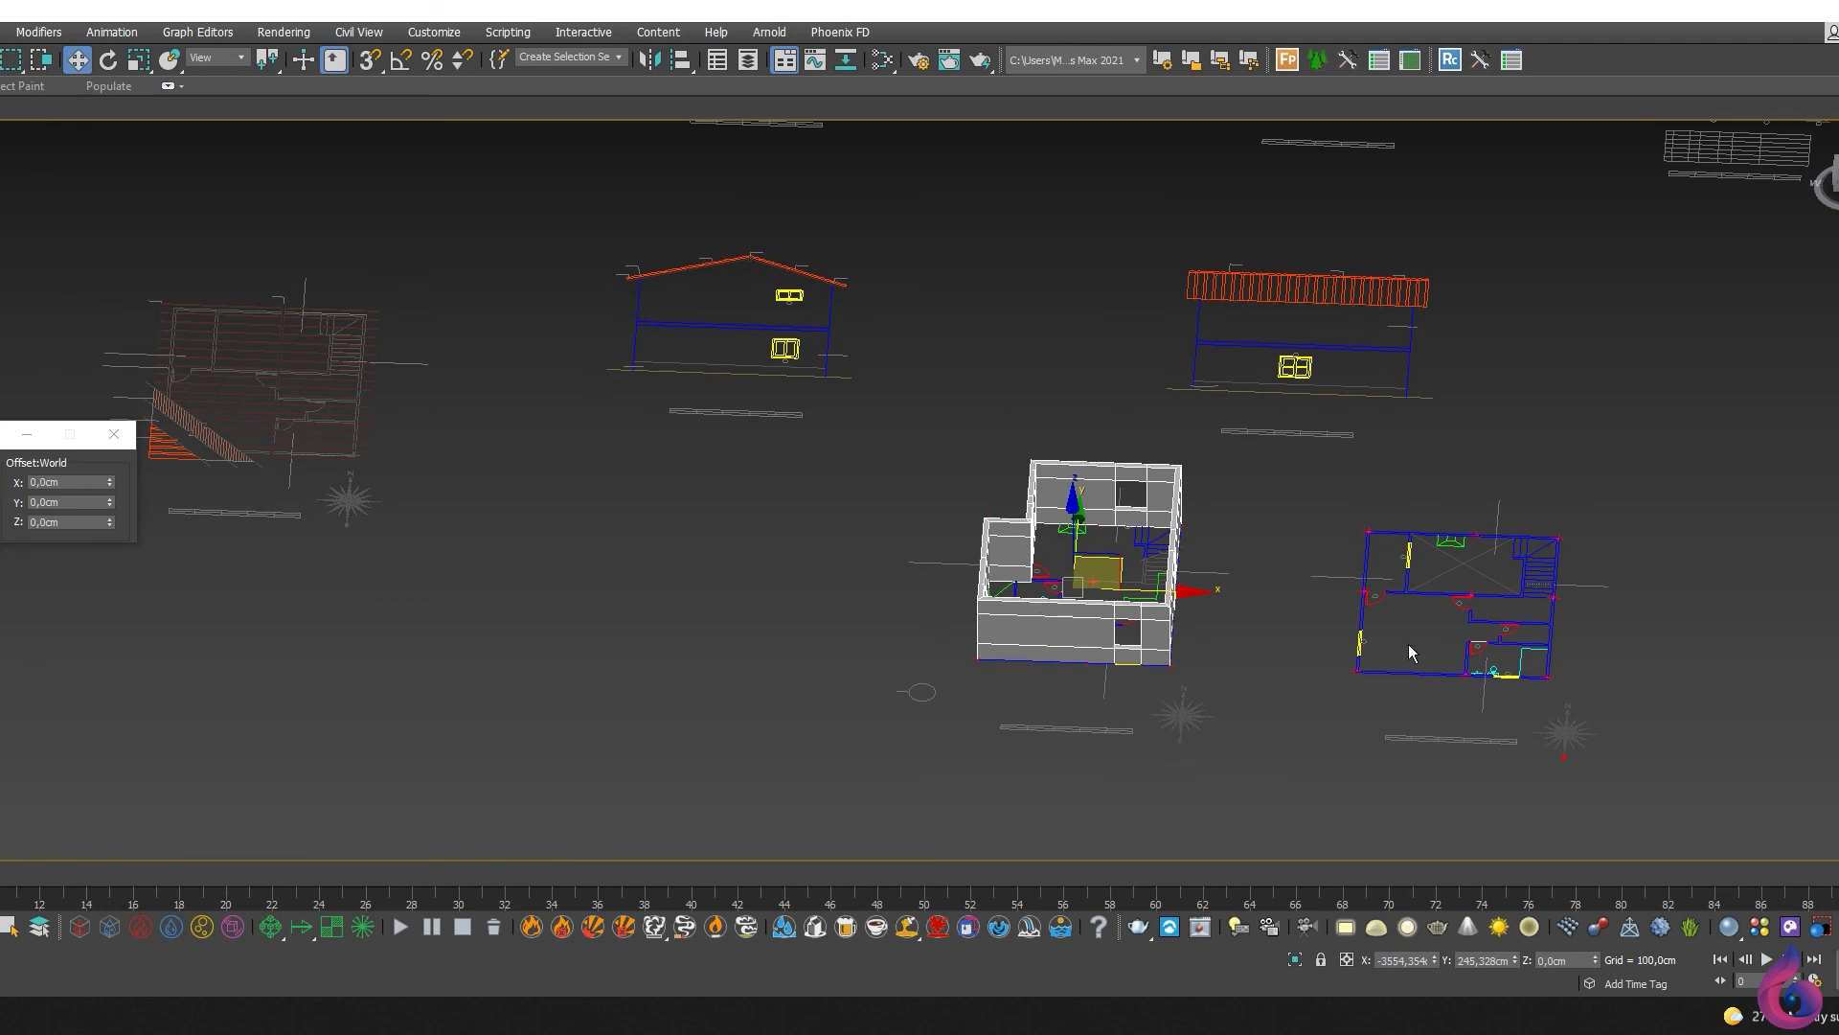
{"action": "middle_click_drag", "start_coordinate": [1200, 527], "coordinate": [1047, 524], "text": "alt"}
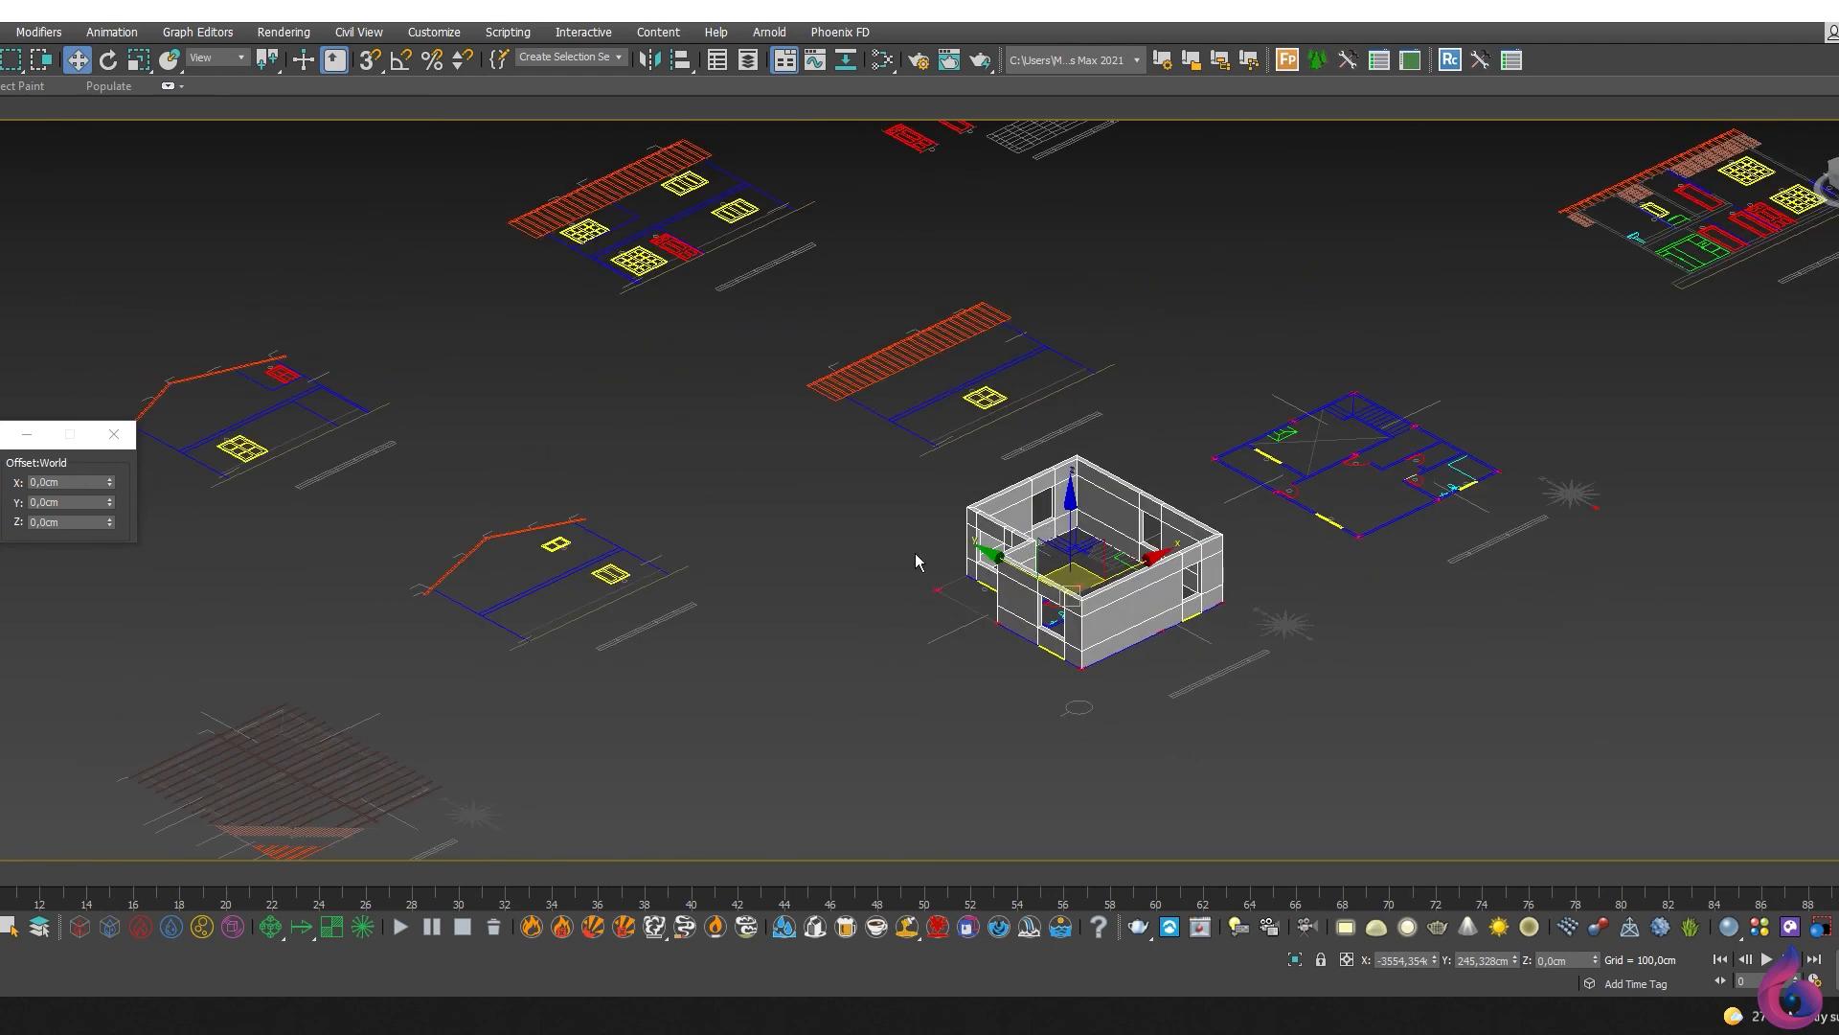
{"action": "scroll", "coordinate": [943, 567], "scroll_direction": "up", "scroll_amount": 1}
{"action": "scroll", "coordinate": [1121, 585], "scroll_direction": "up", "scroll_amount": 3}
{"action": "scroll", "coordinate": [1087, 591], "scroll_direction": "up", "scroll_amount": 2}
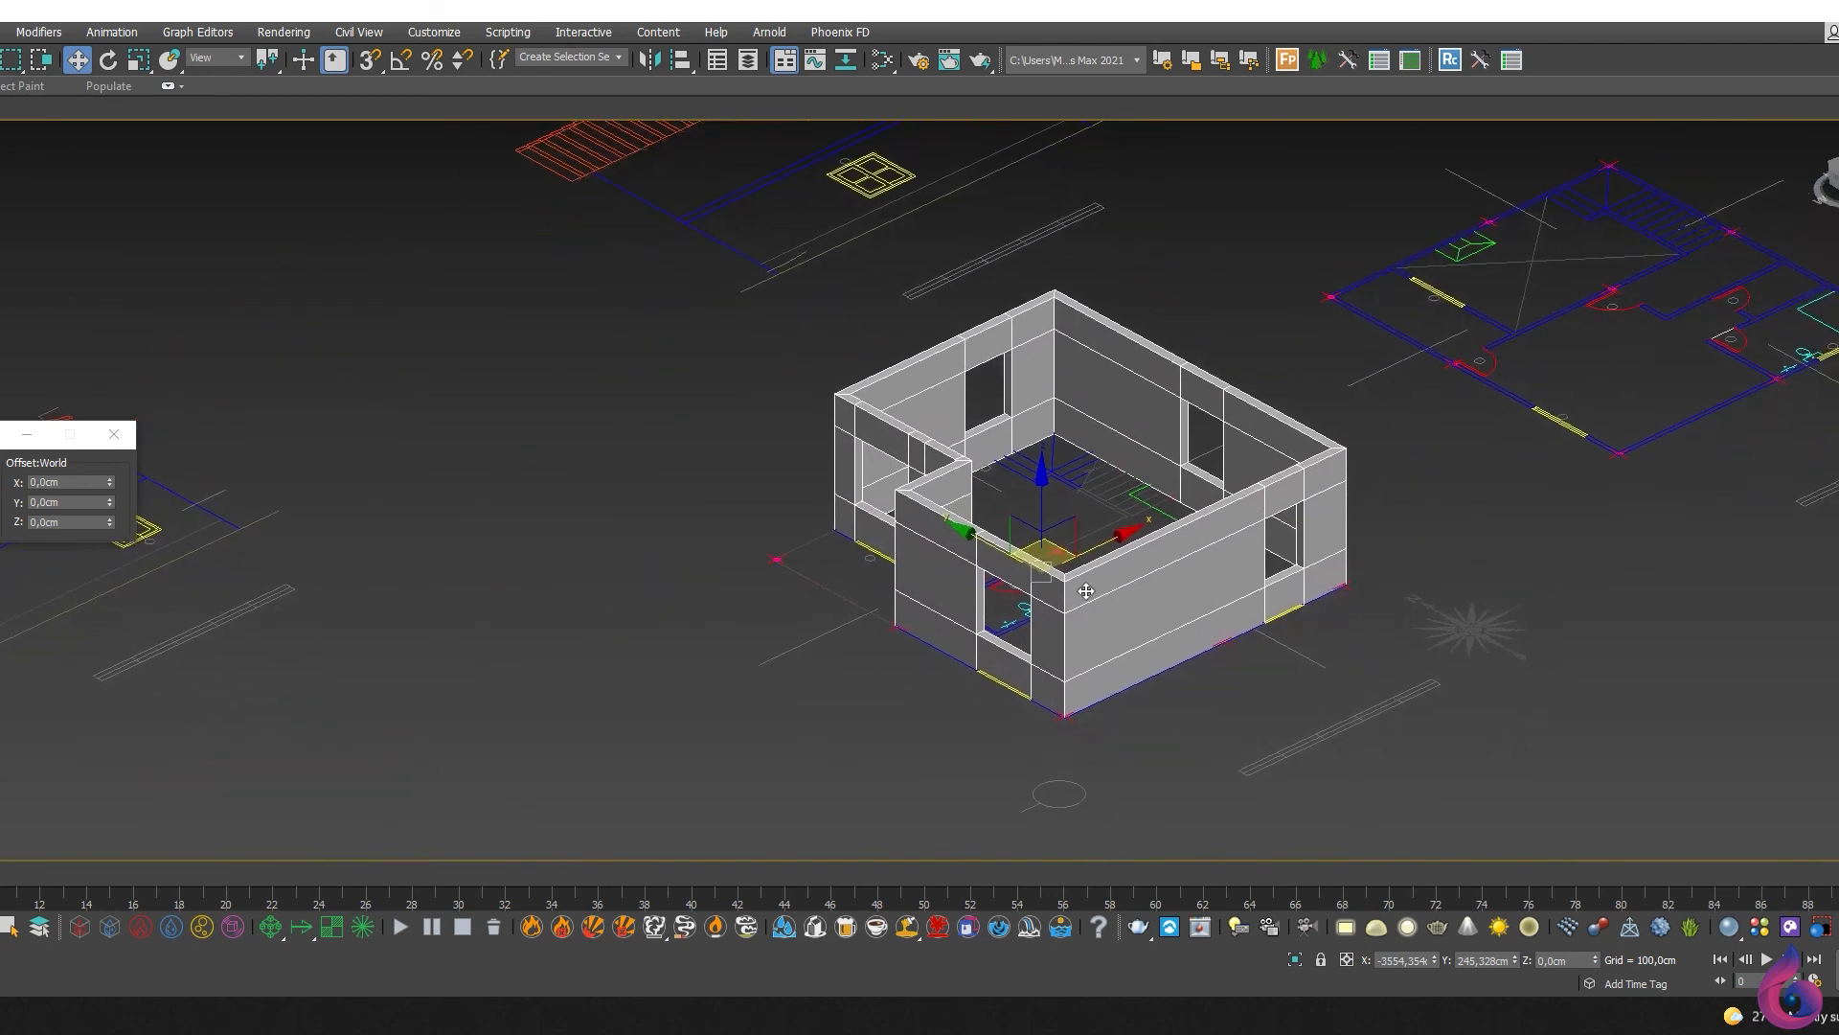
{"action": "middle_click_drag", "start_coordinate": [1087, 591], "coordinate": [1300, 601], "text": "alt"}
{"action": "middle_click_drag", "start_coordinate": [1365, 494], "coordinate": [1269, 533], "text": "alt"}
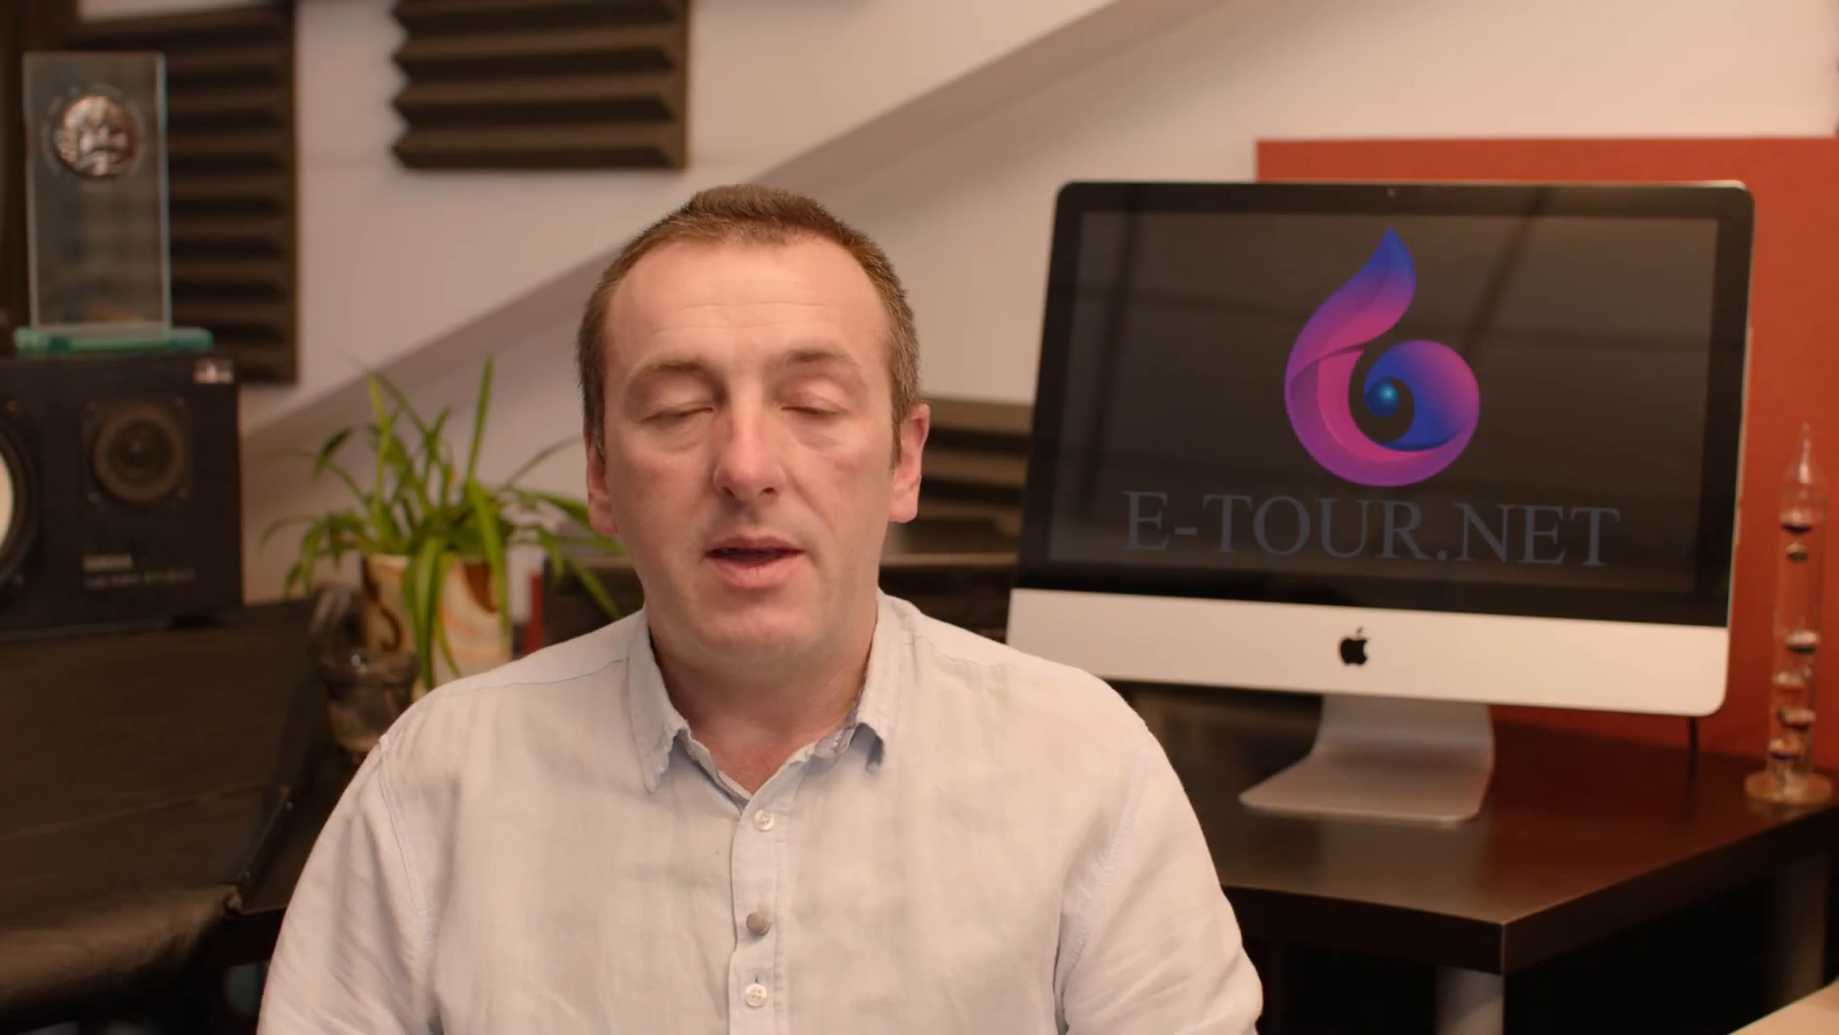